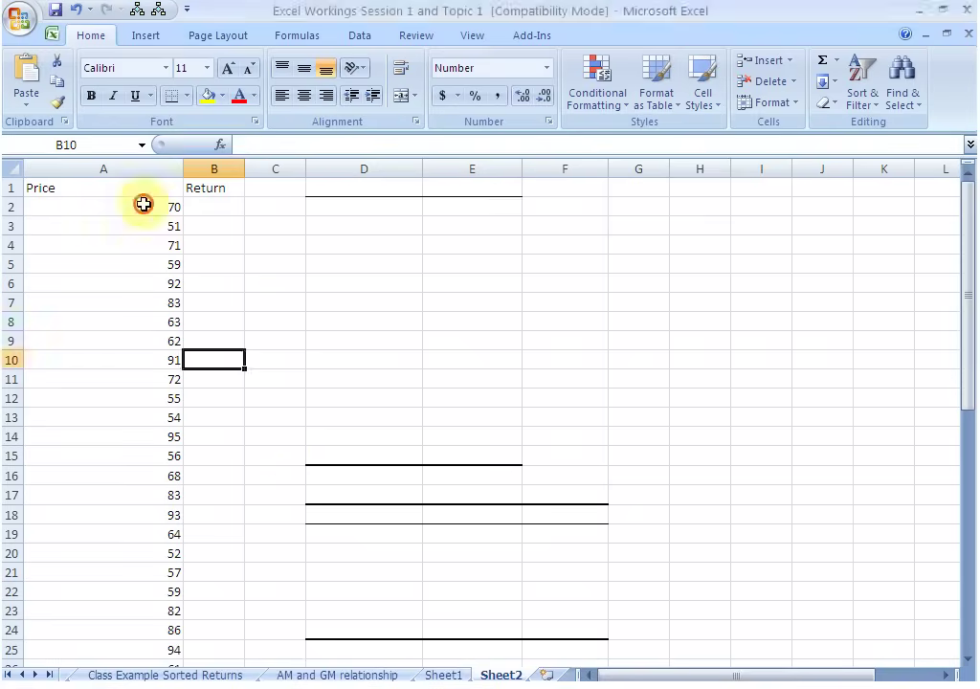
# Step: Enter the first return formula =(A3-A2)/A2 in B3, giving -0.27
pyautogui.moveTo(143, 203); pyautogui.dragTo(157, 628)
pyautogui.scroll(3, 156, 608)
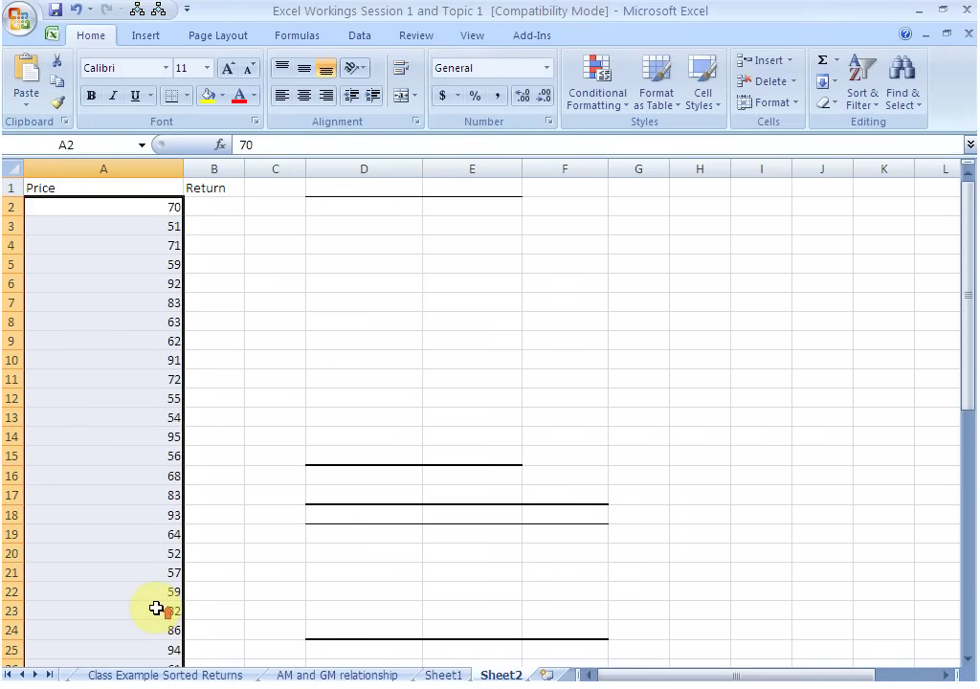
pyautogui.click(207, 227)
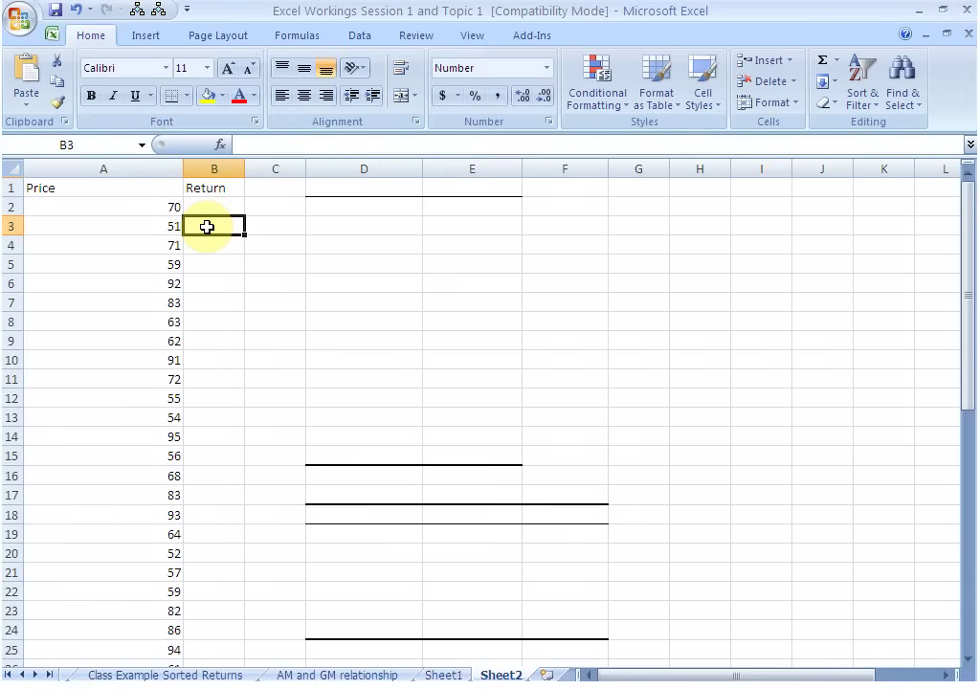
pyautogui.write('=(')
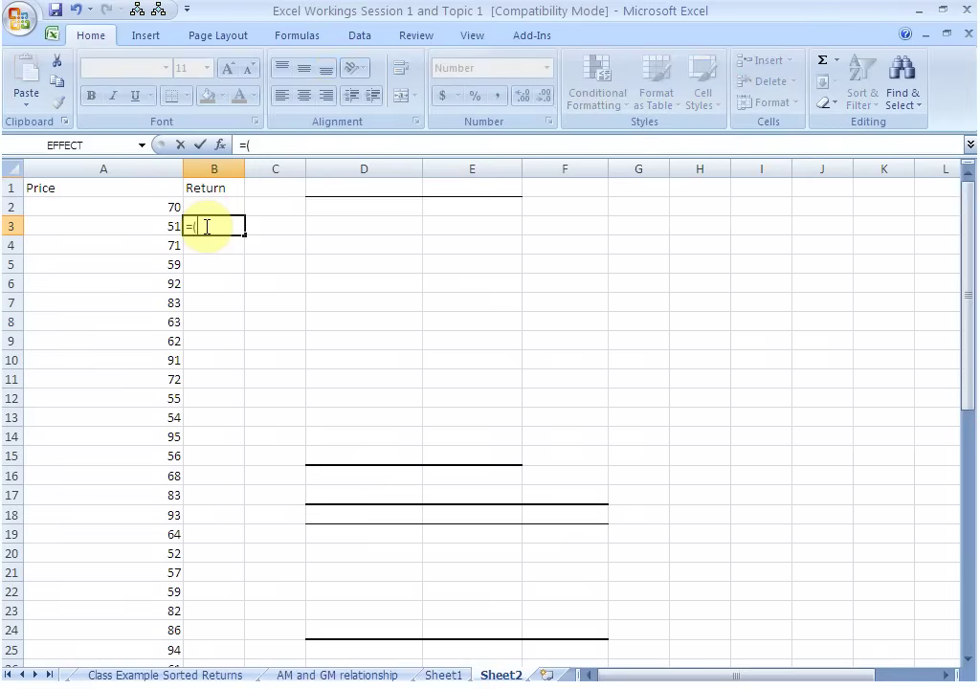
pyautogui.click(162, 226)
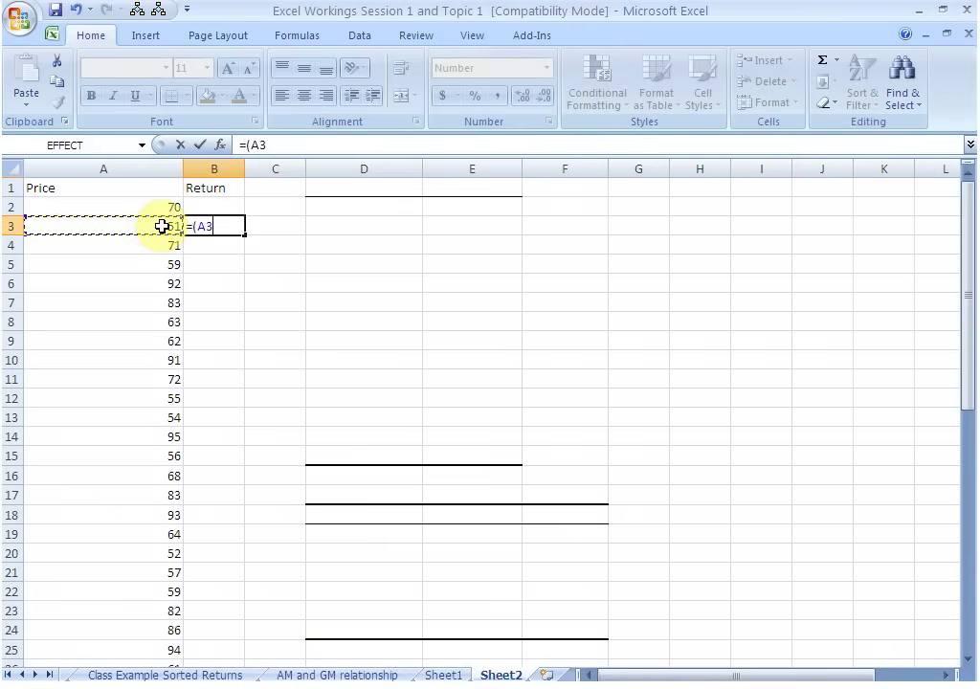
pyautogui.write('-')
pyautogui.click(168, 207)
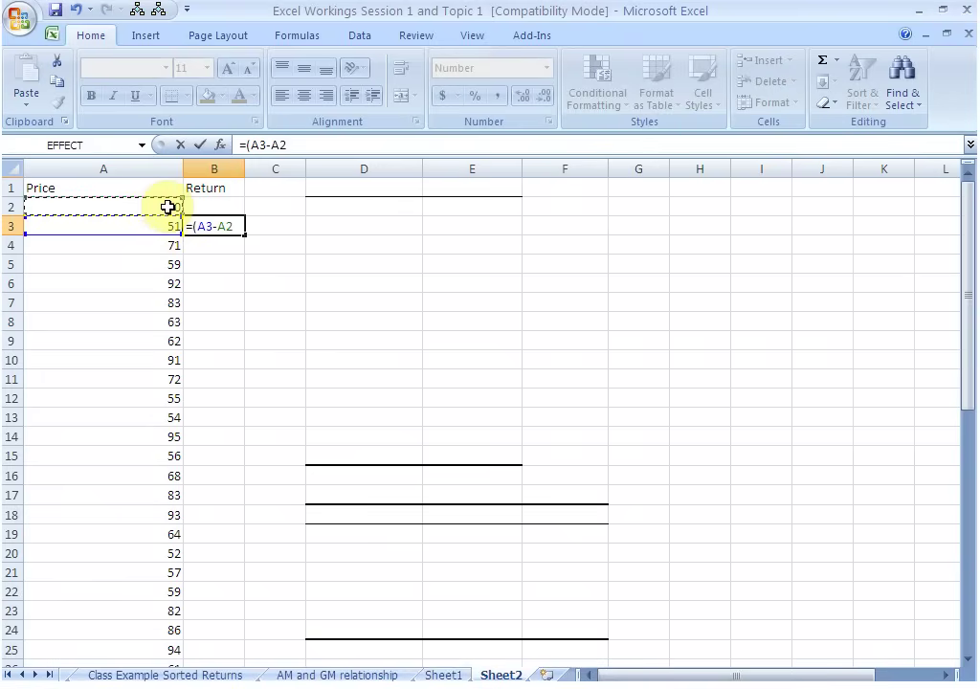
pyautogui.write(')/')
pyautogui.click(175, 207)
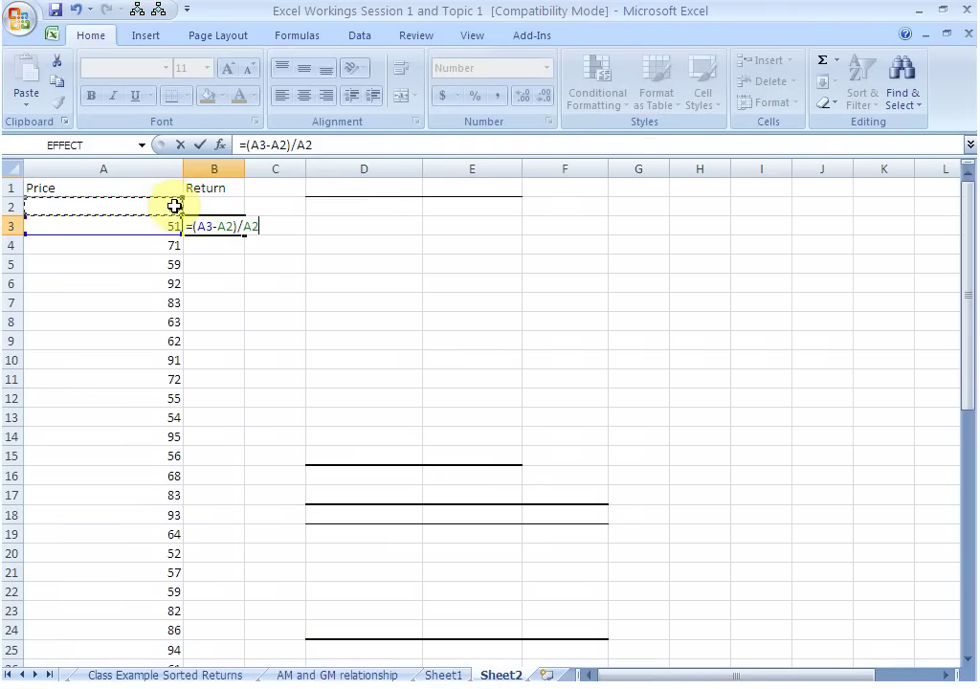
pyautogui.hotkey('shift', 'Return')
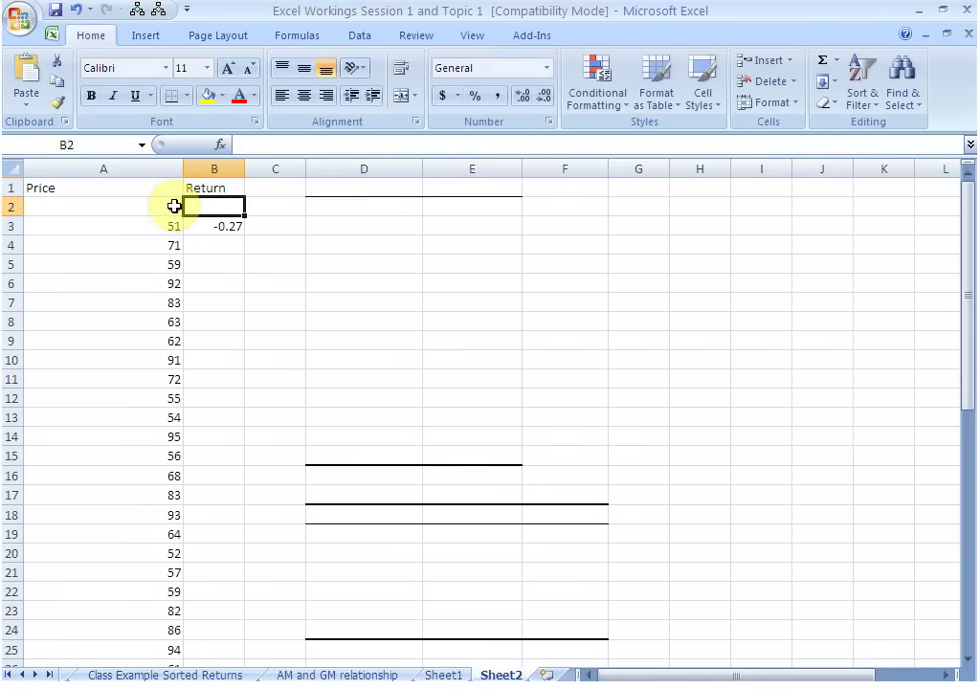
pyautogui.click(229, 226)
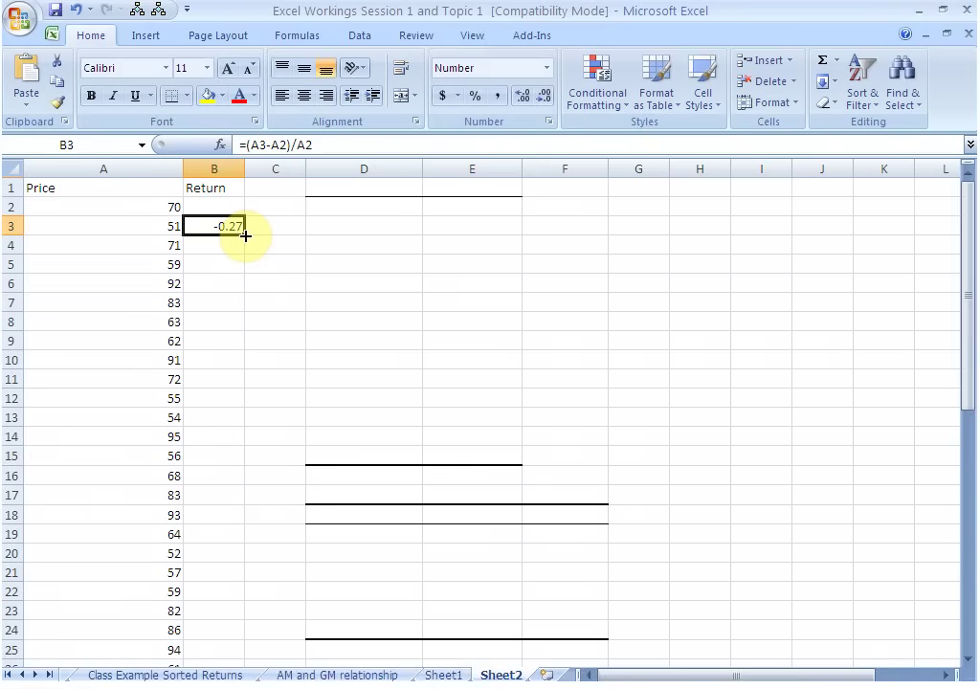
# Step: Fill the return formula from B3 down to B31 with the fill handle
pyautogui.moveTo(245, 234); pyautogui.dragTo(237, 630)
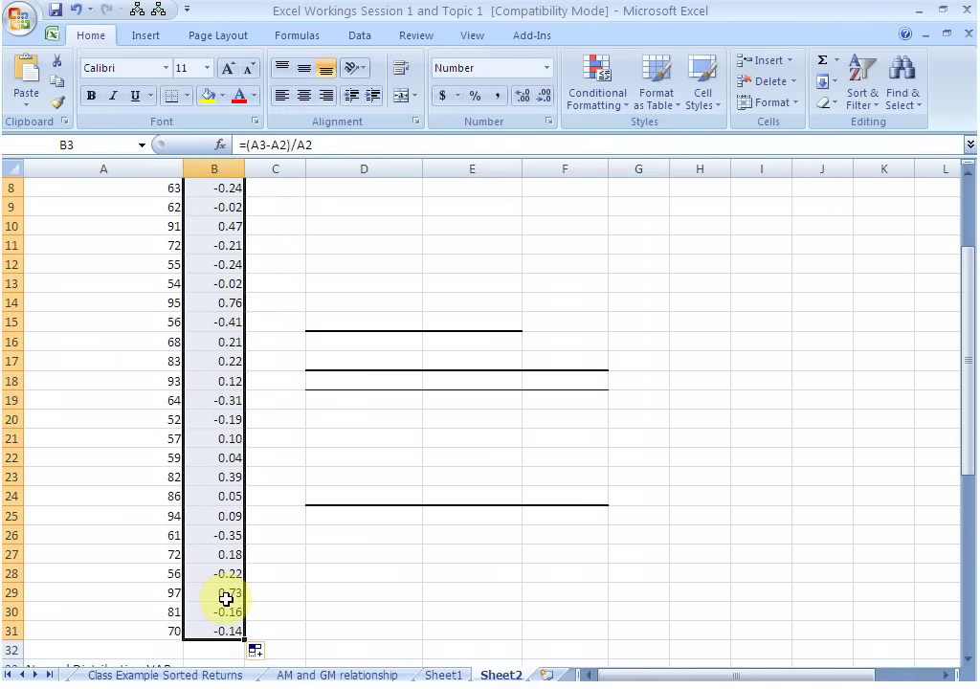
pyautogui.scroll(-2, 225, 596)
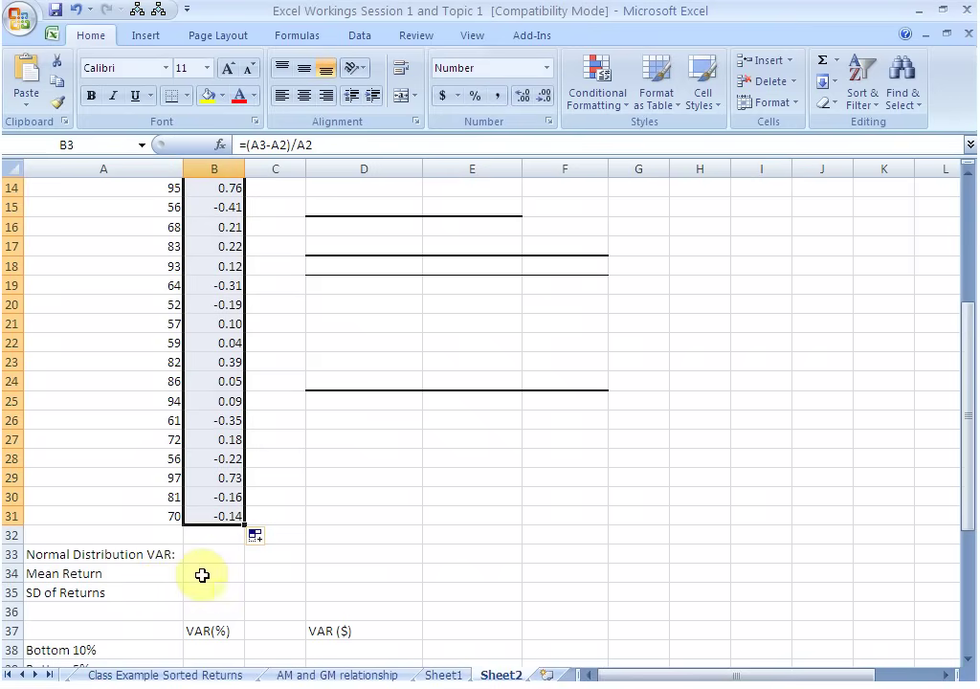
# Step: Compute the mean return in B34 as =AVERAGE(B3:B31), giving 0.04
pyautogui.click(202, 574)
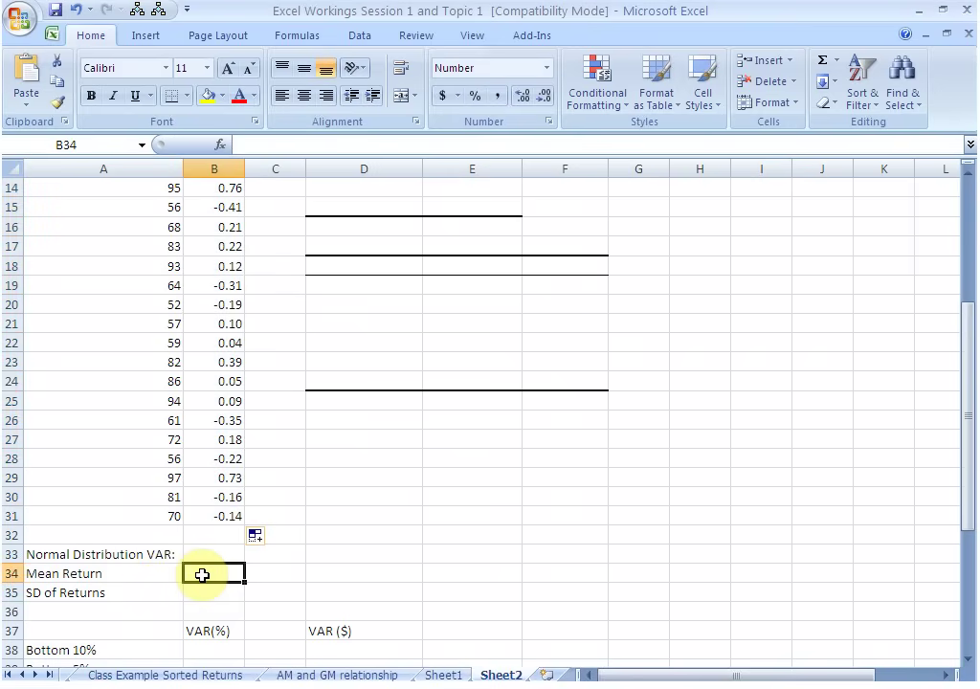
pyautogui.write('=a')
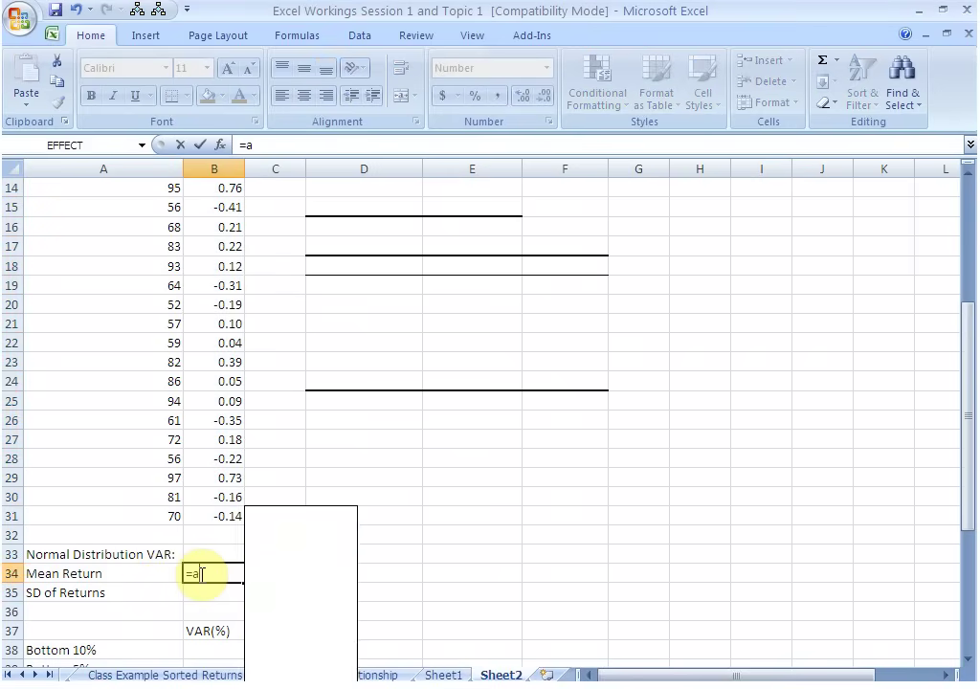
pyautogui.write('verage')
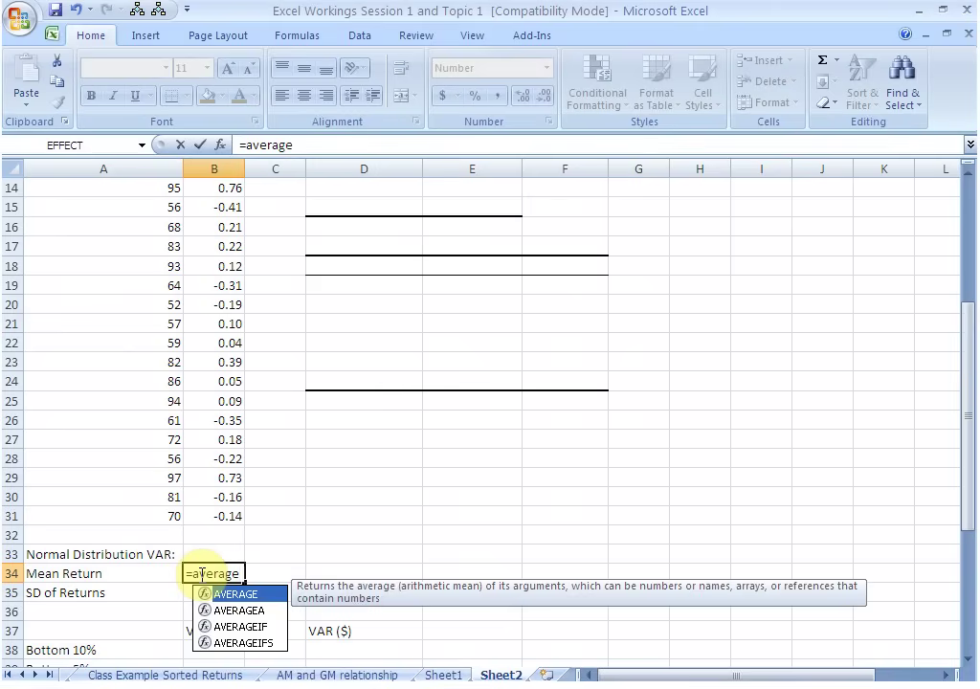
pyautogui.write('(')
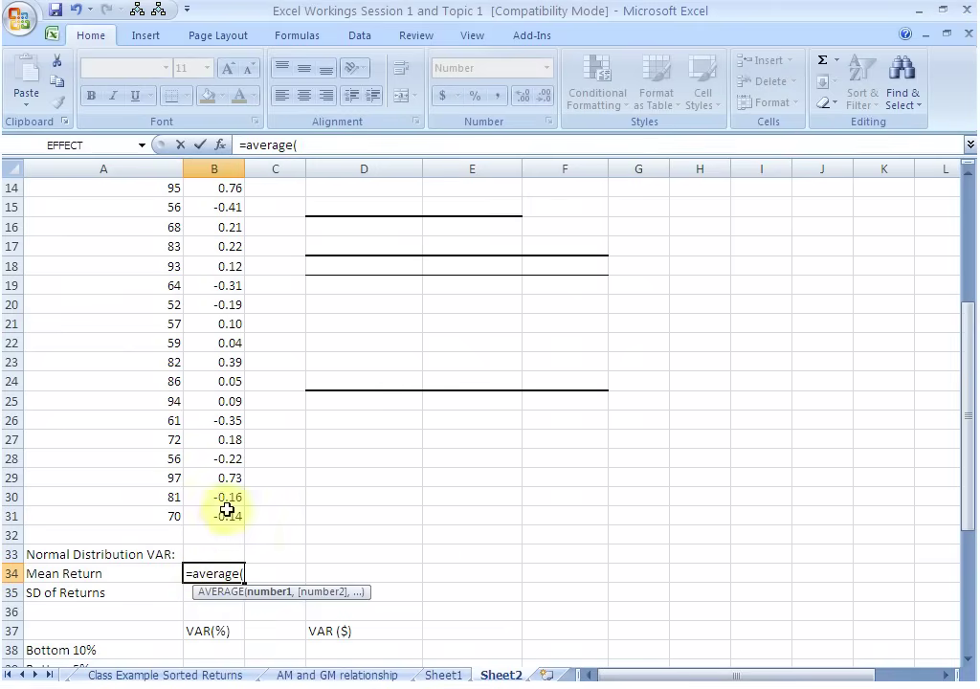
pyautogui.moveTo(223, 521); pyautogui.dragTo(230, 230)
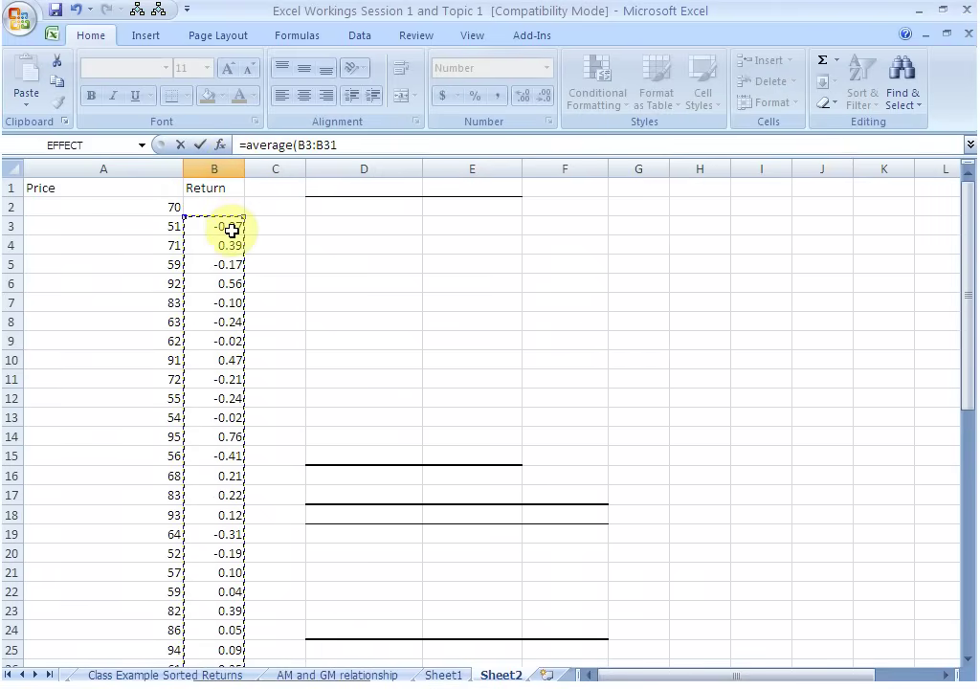
pyautogui.write(')')
pyautogui.press('Up')
pyautogui.scroll(-3, 284, 374)
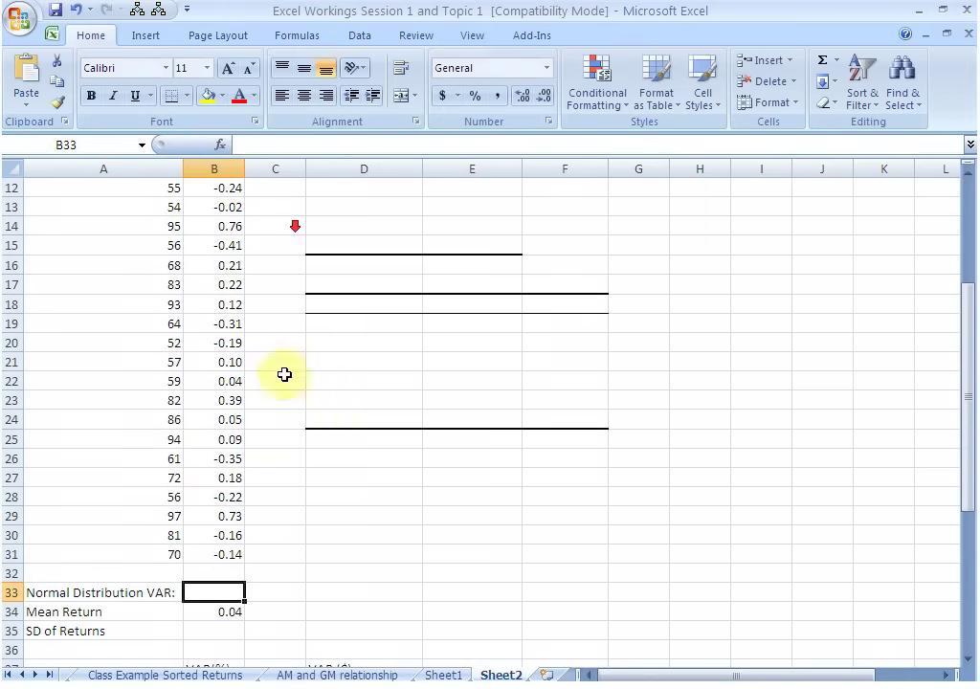
pyautogui.click(220, 498)
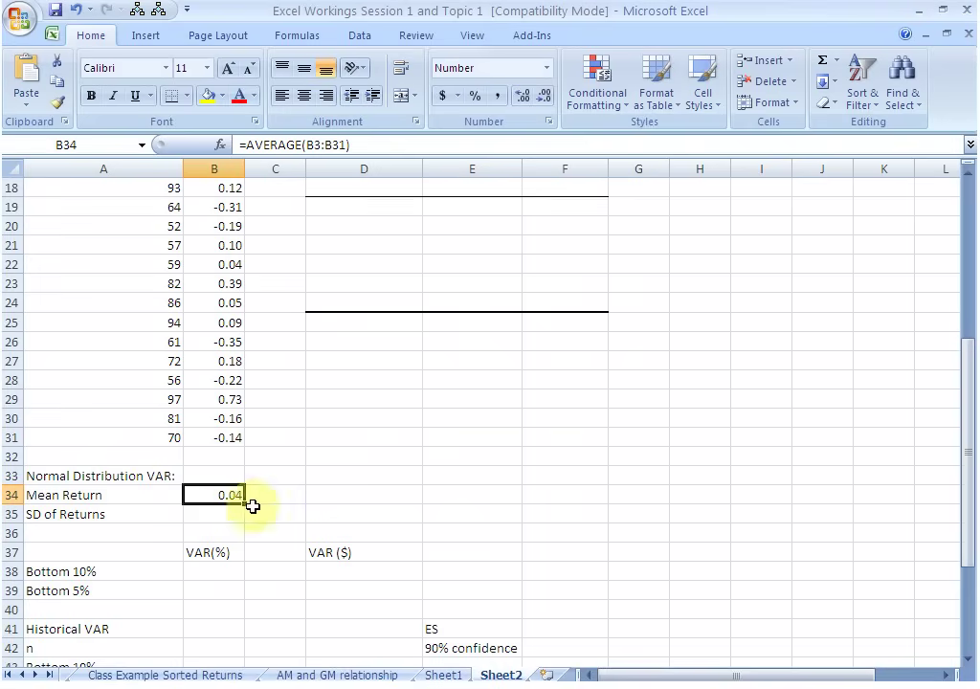
# Step: Compute the standard deviation of returns in B35 as =STDEV(B3:B31), giving 0.32
pyautogui.click(219, 515)
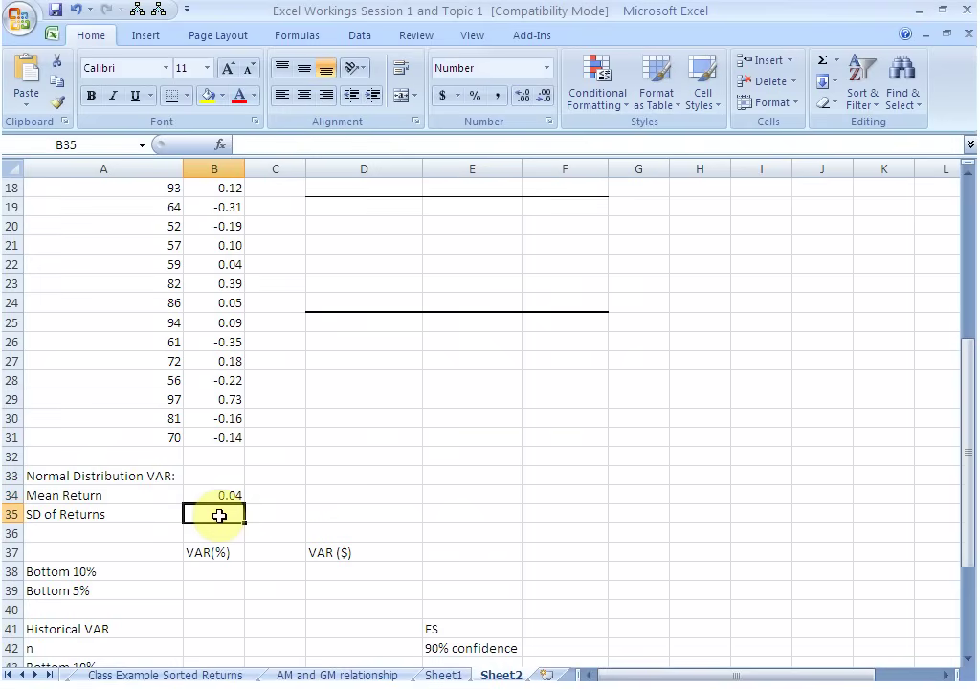
pyautogui.write('=')
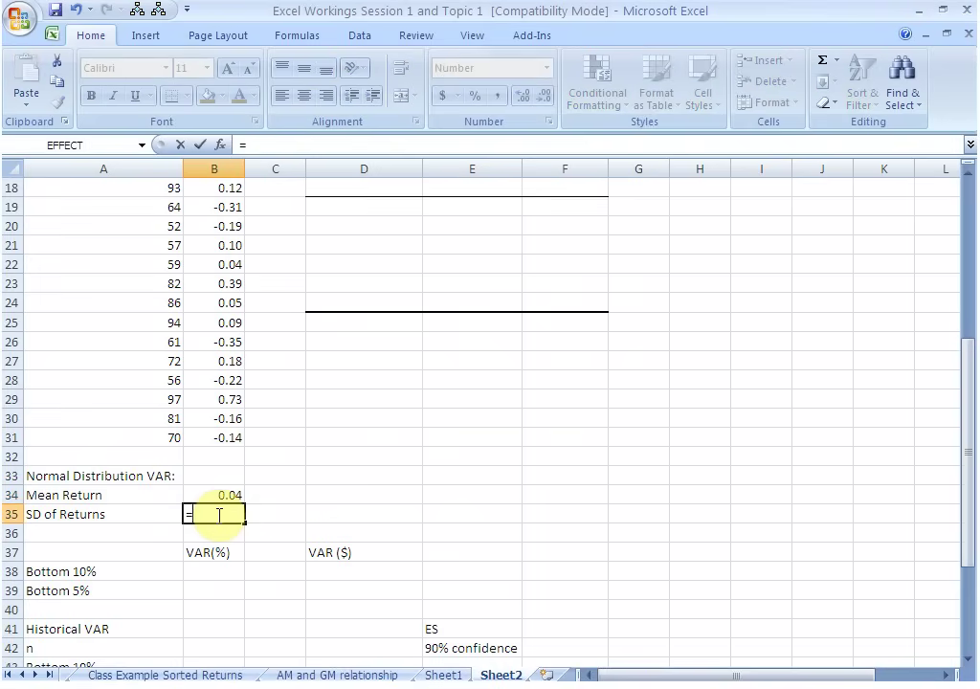
pyautogui.write('stdev')
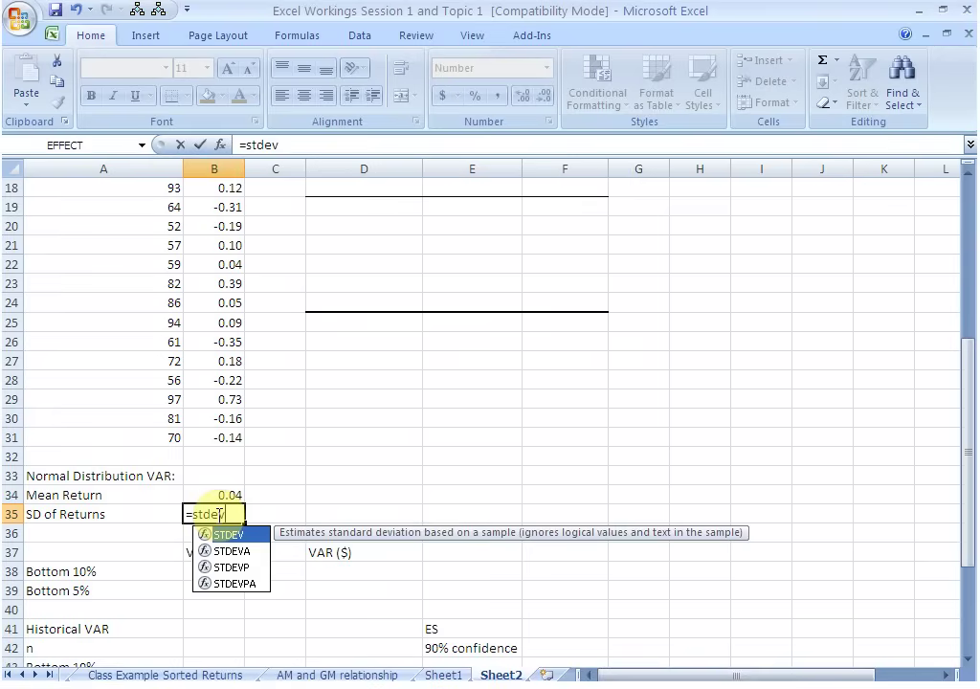
pyautogui.write('(')
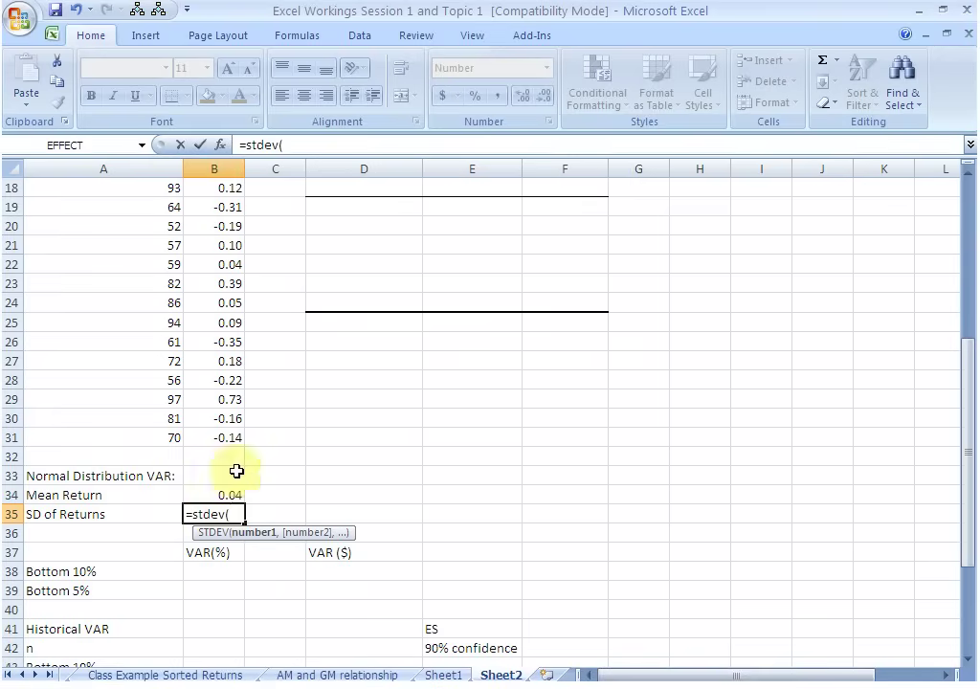
pyautogui.moveTo(236, 438); pyautogui.dragTo(233, 224)
pyautogui.click(326, 146)
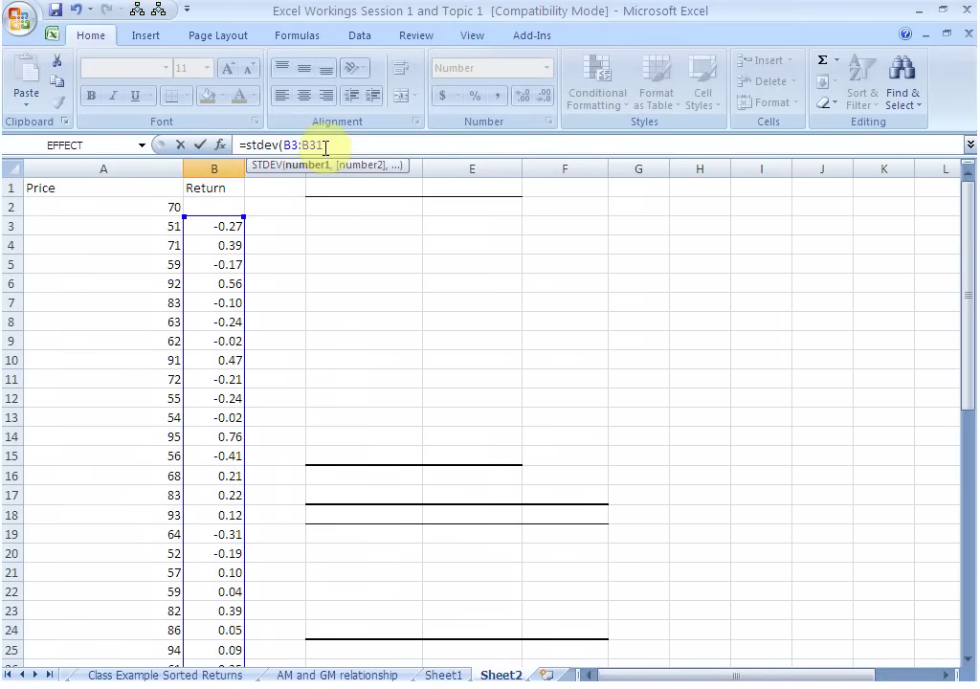
pyautogui.write(')')
pyautogui.hotkey('shift', 'Return')
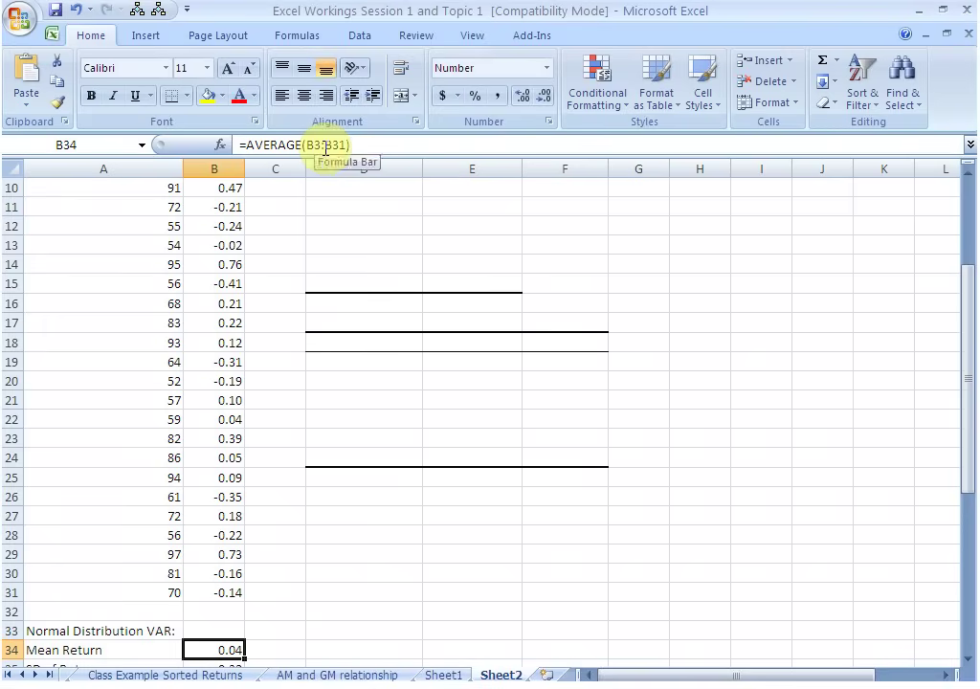
pyautogui.scroll(-1, 373, 144)
pyautogui.click(230, 611)
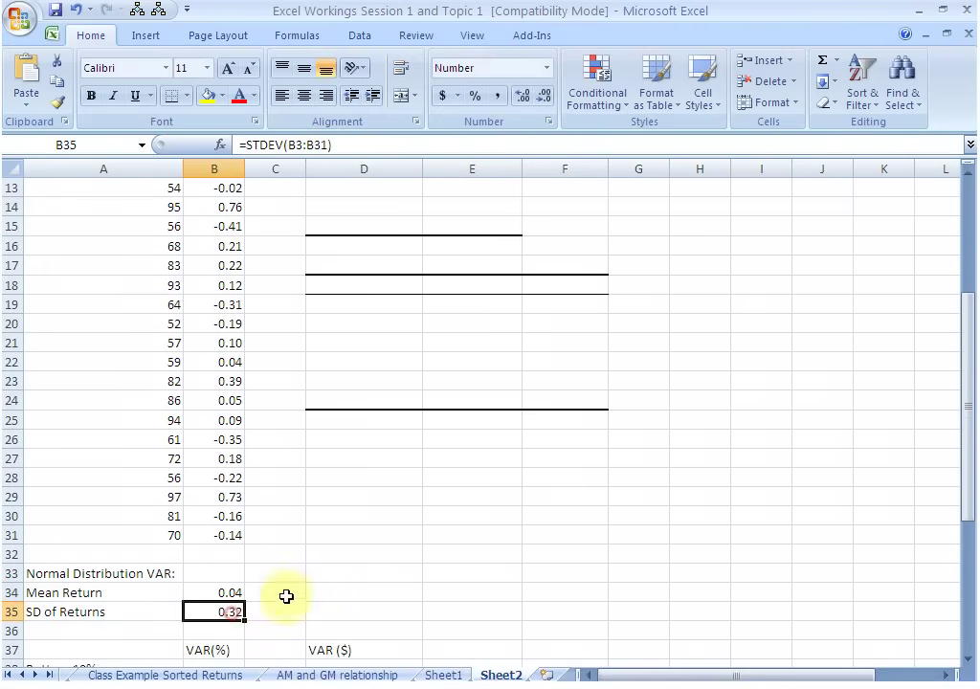
pyautogui.scroll(-2, 288, 581)
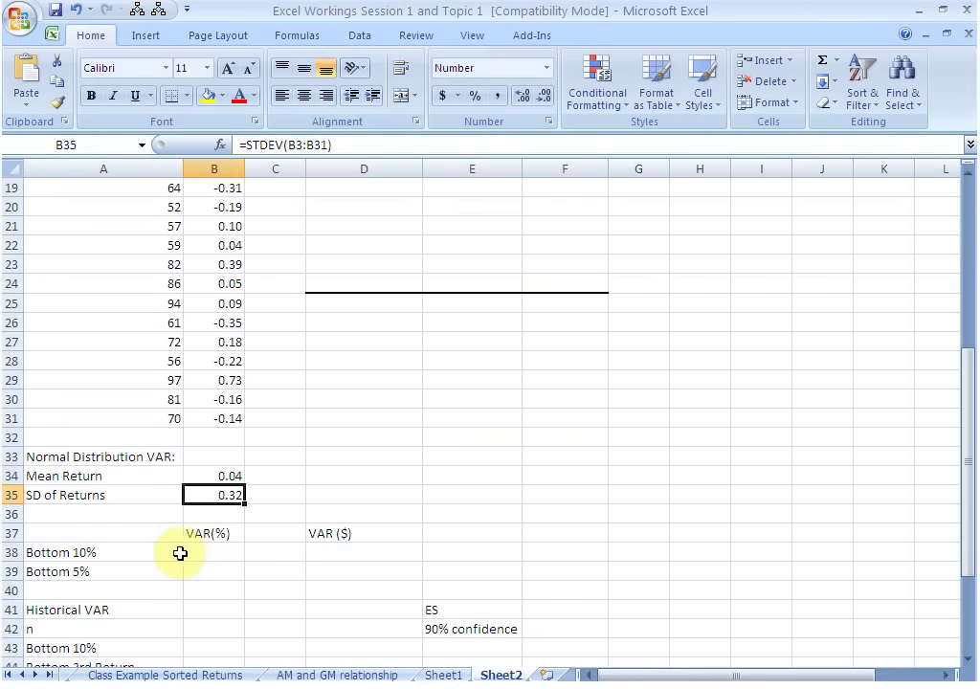
# Step: Enter the 10% normal VaR =NORMINV(0.1,B34,B35) in B38, giving -0.36
pyautogui.click(125, 558)
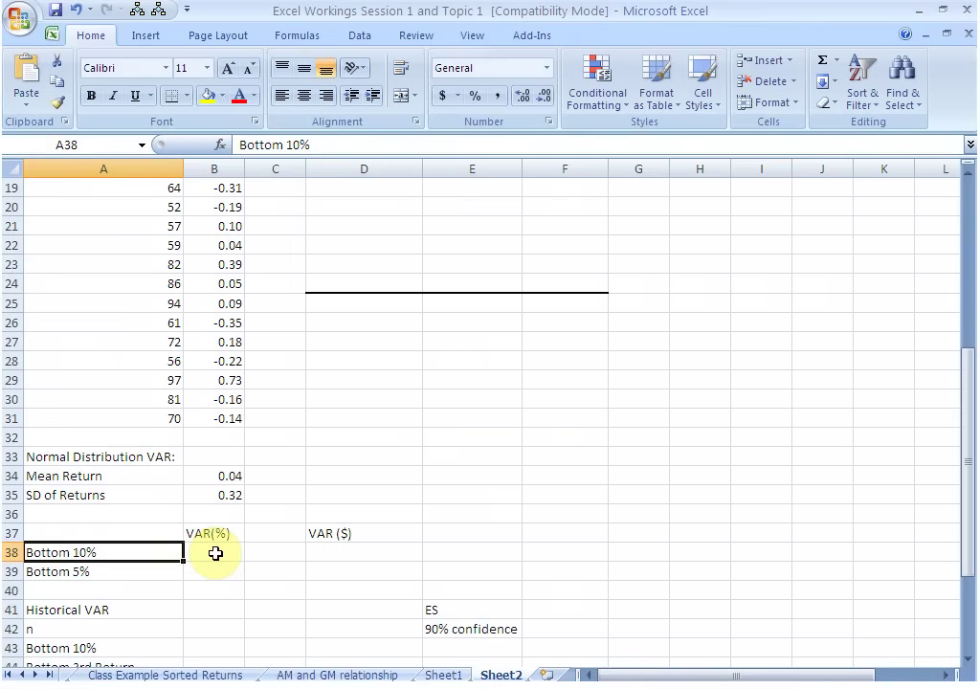
pyautogui.click(215, 553)
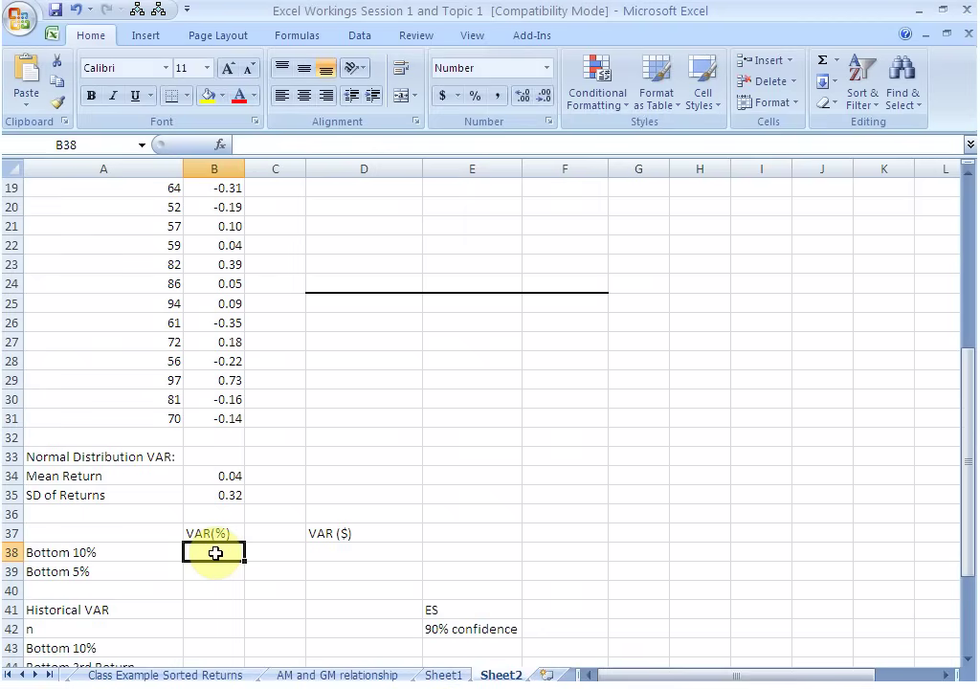
pyautogui.write('=')
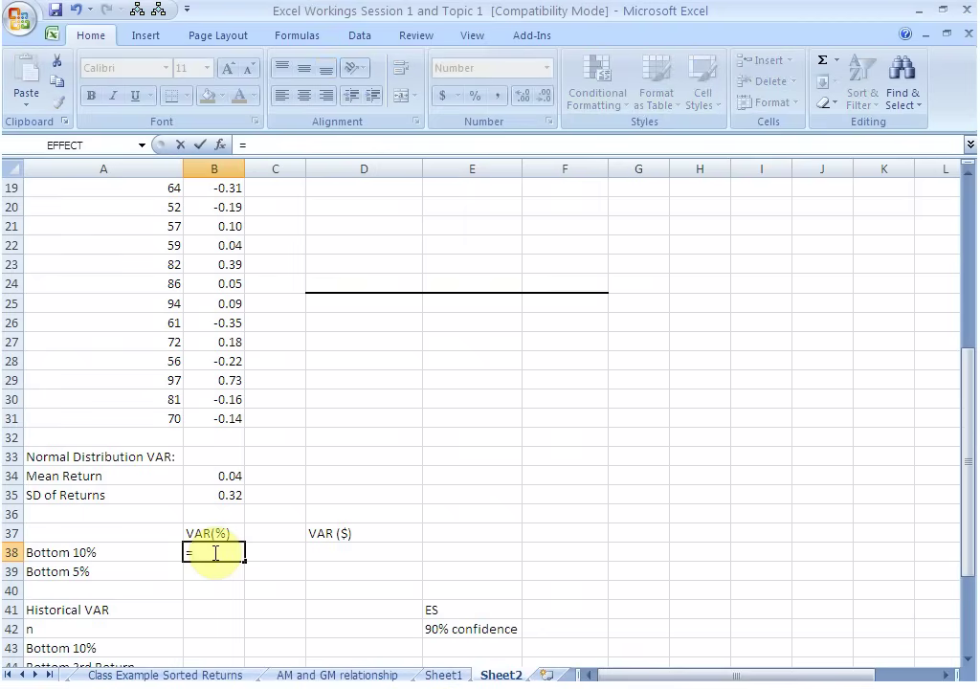
pyautogui.write('no')
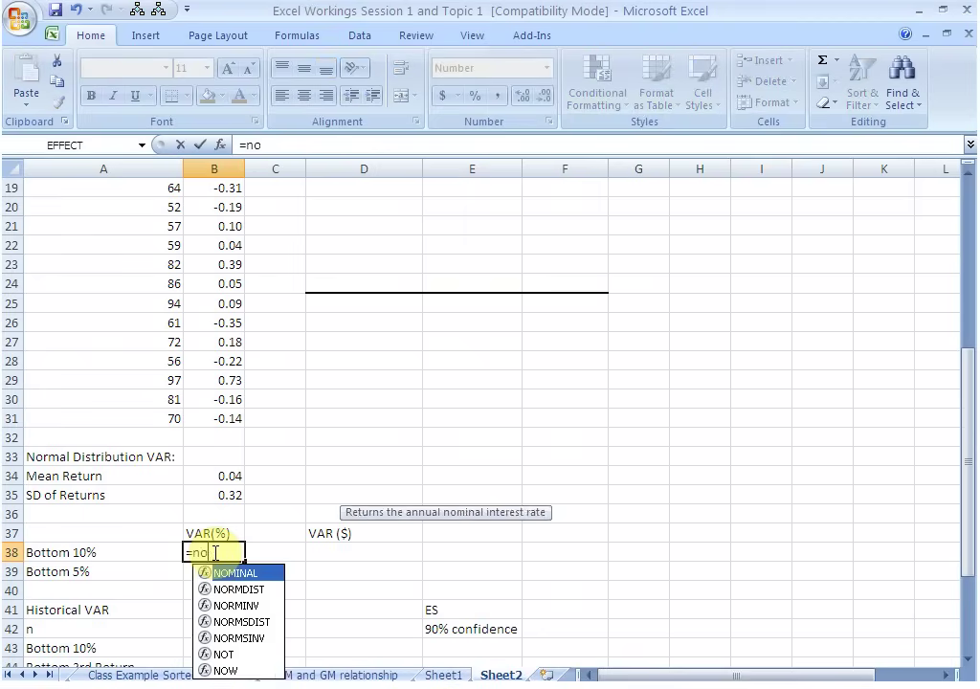
pyautogui.write('rminv(')
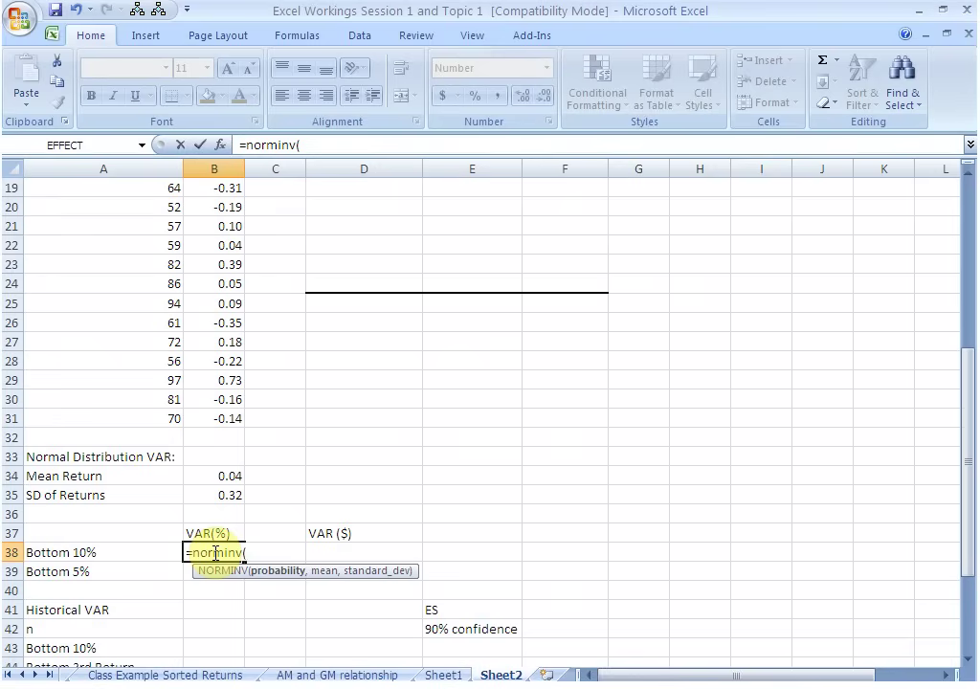
pyautogui.write('.10,')
pyautogui.click(228, 476)
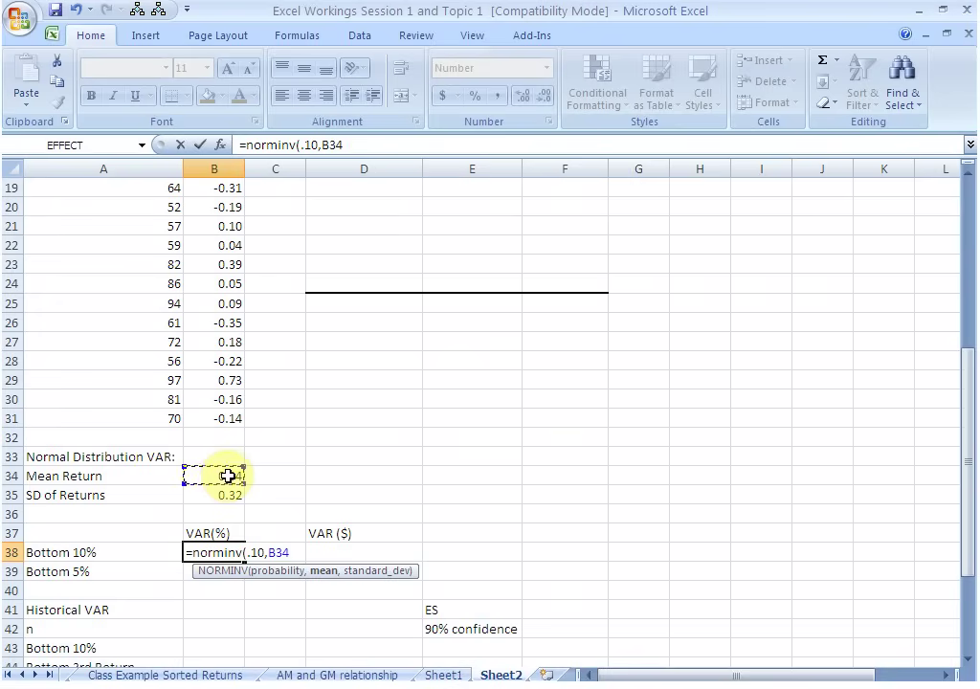
pyautogui.write(',')
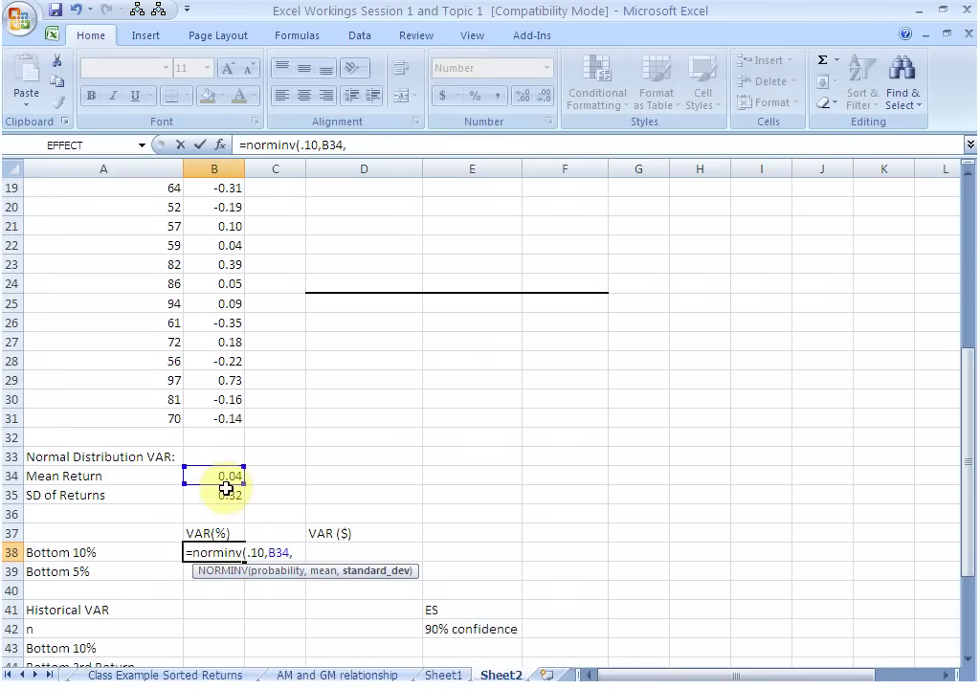
pyautogui.click(225, 499)
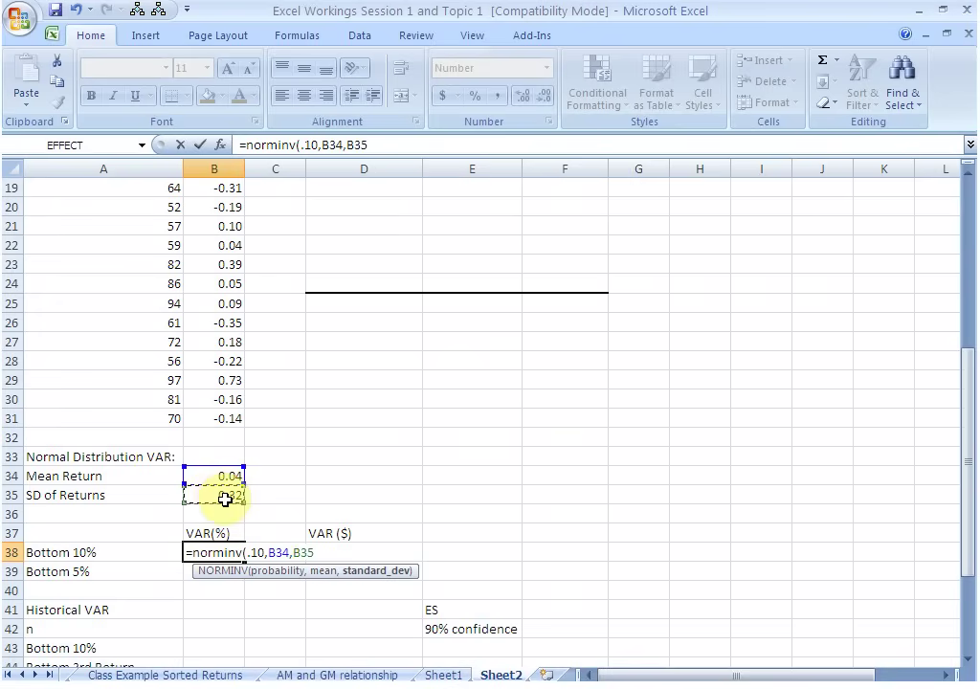
pyautogui.write(')')
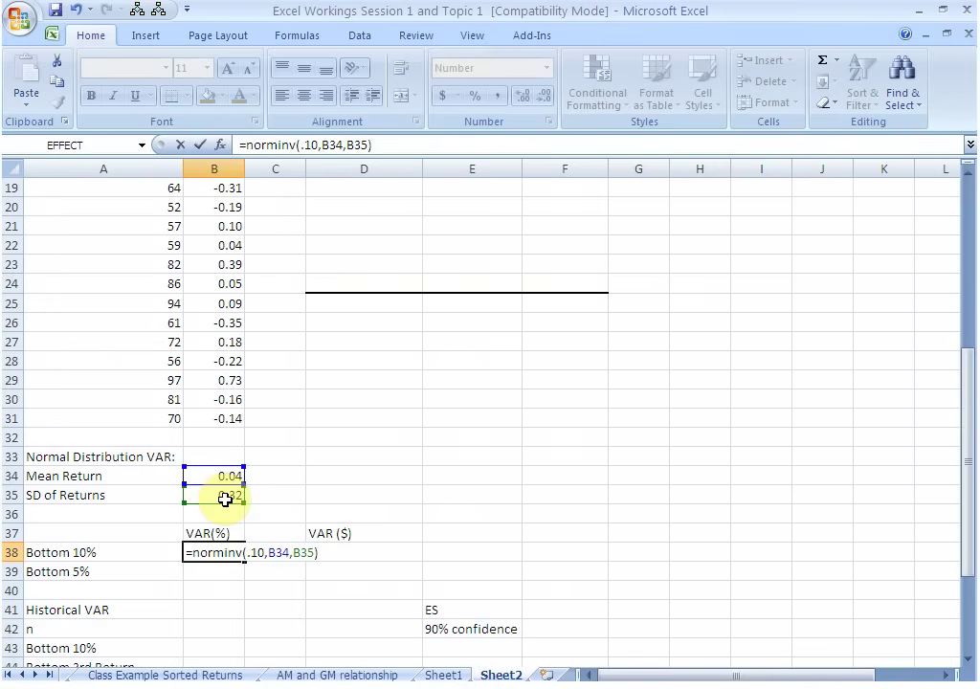
pyautogui.press('Up')
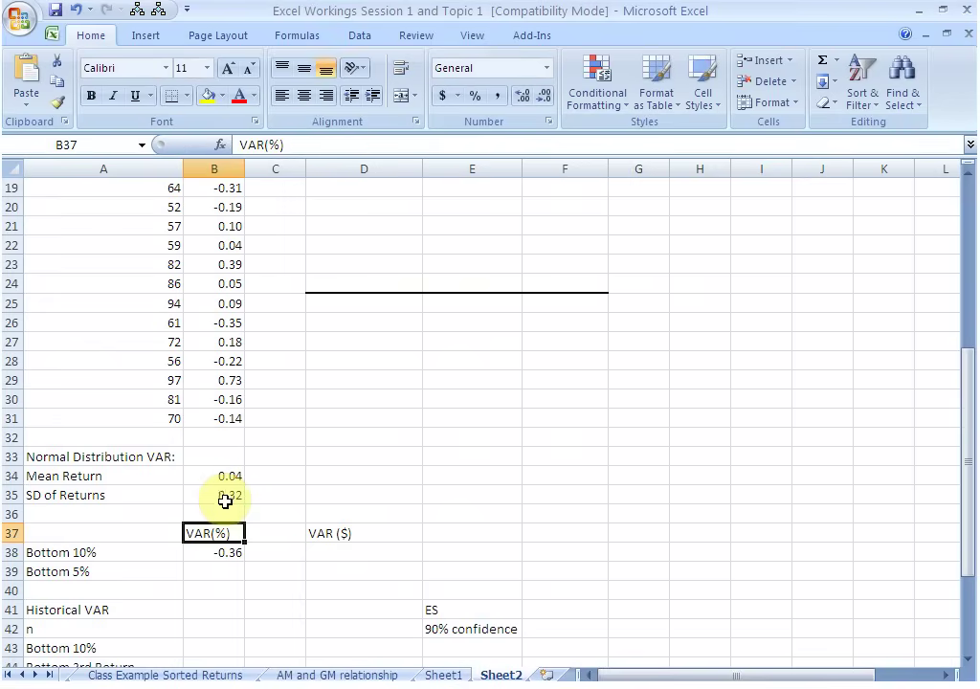
pyautogui.click(223, 553)
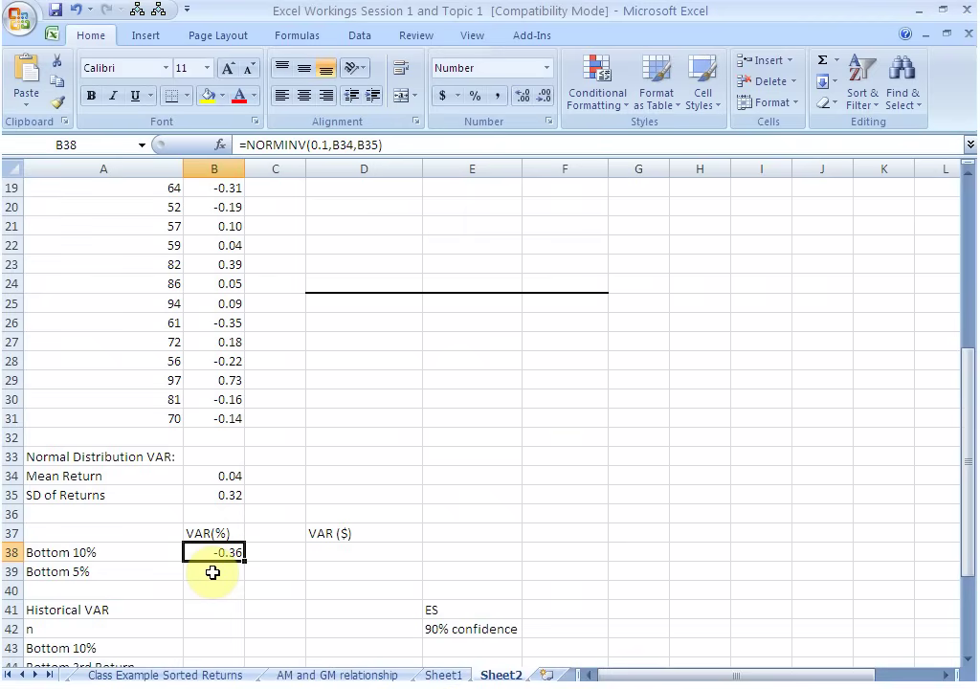
# Step: Enter the 5% normal VaR =NORMINV(.05,B34,B35) in B39, giving -0.48
pyautogui.click(212, 572)
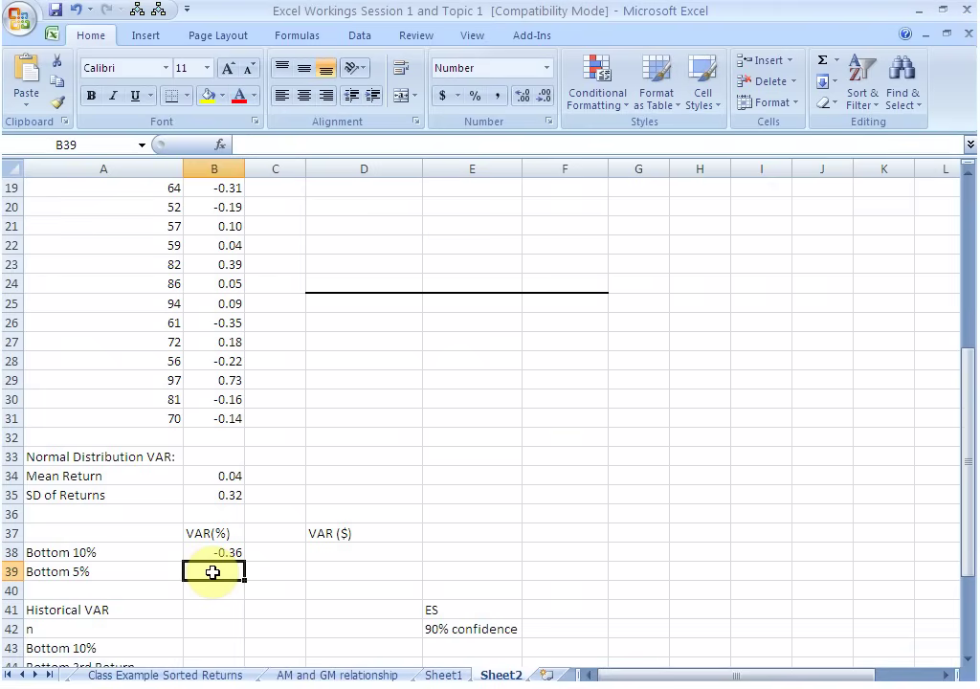
pyautogui.write('=')
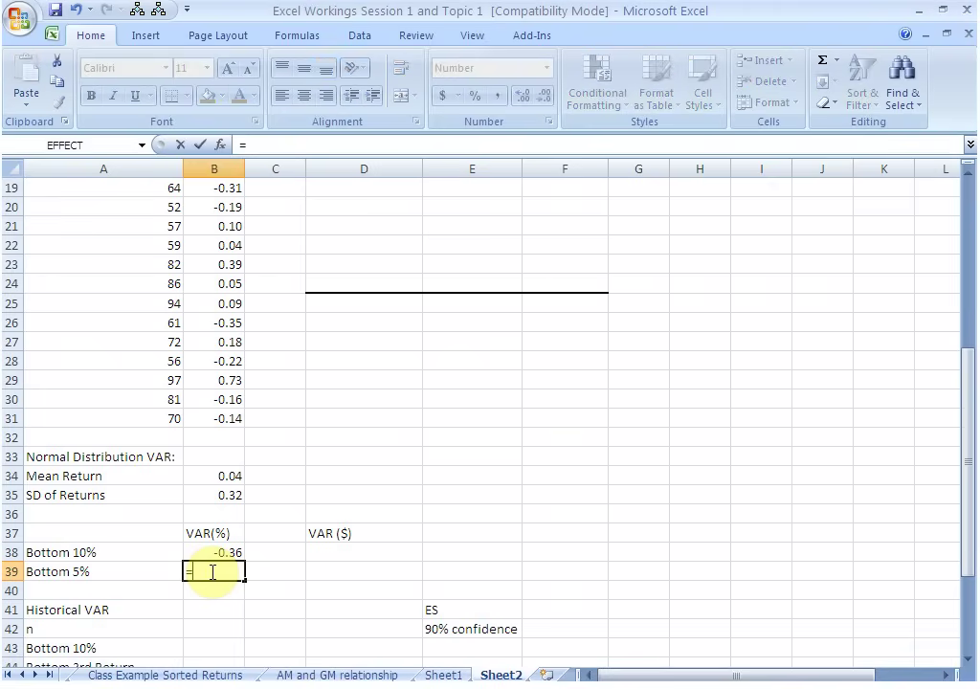
pyautogui.write('norm')
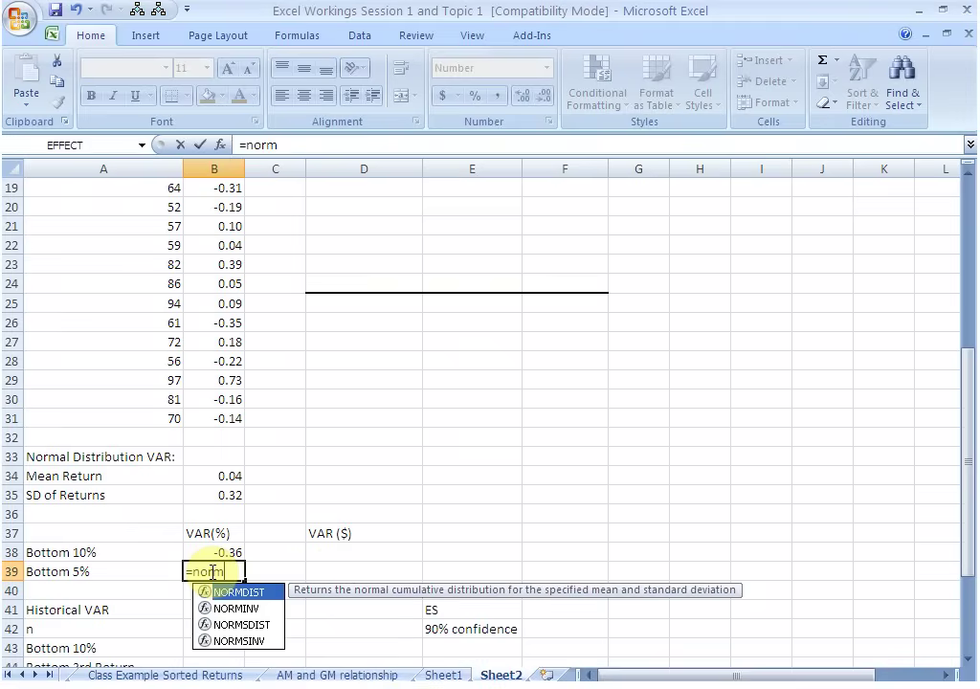
pyautogui.write('inv')
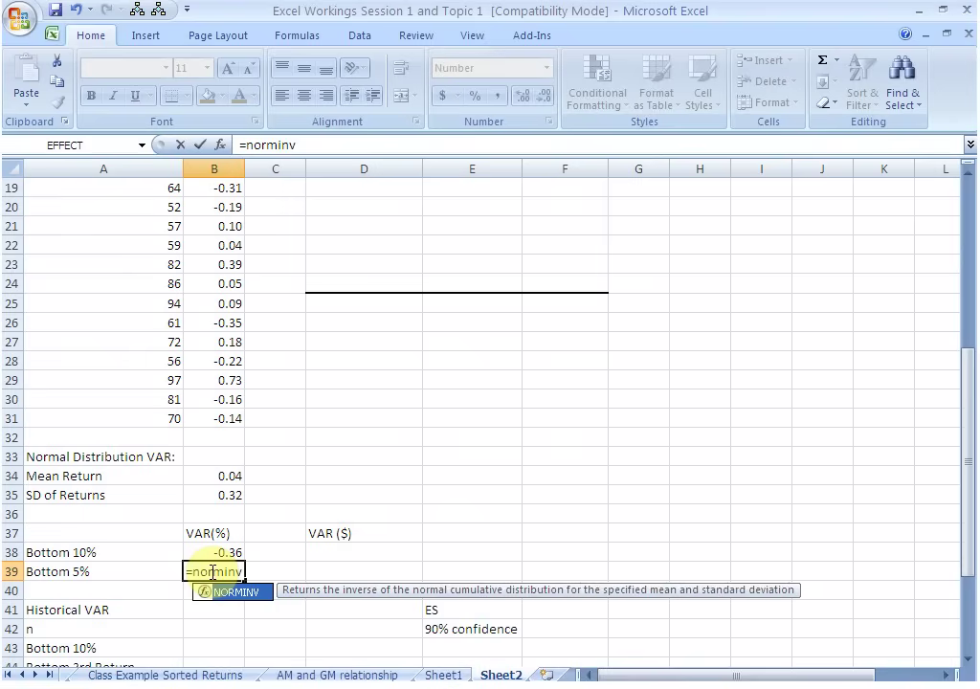
pyautogui.write('(')
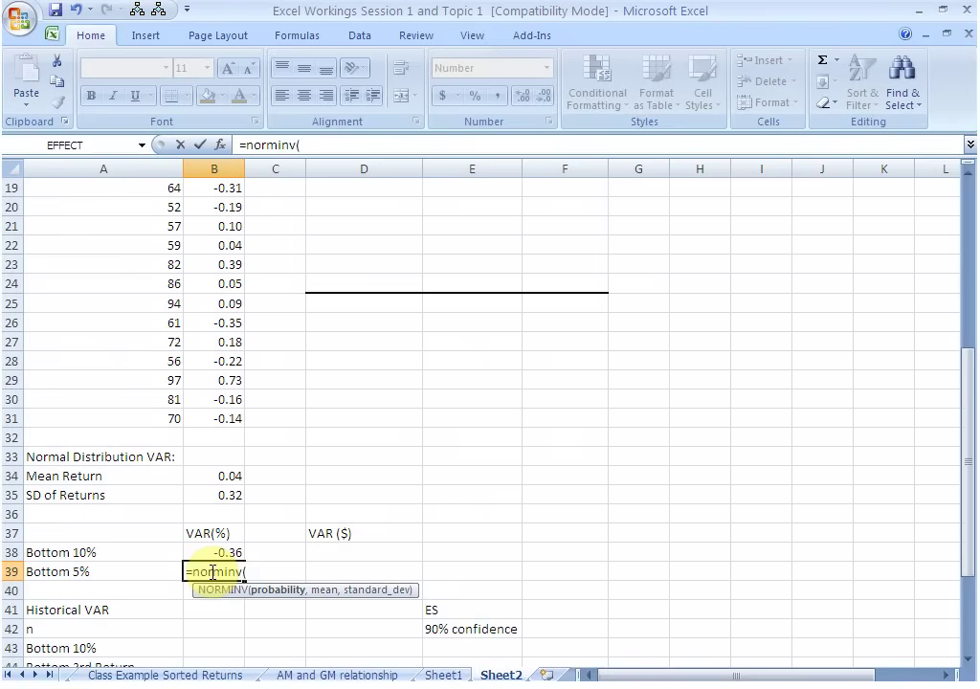
pyautogui.write('.05,')
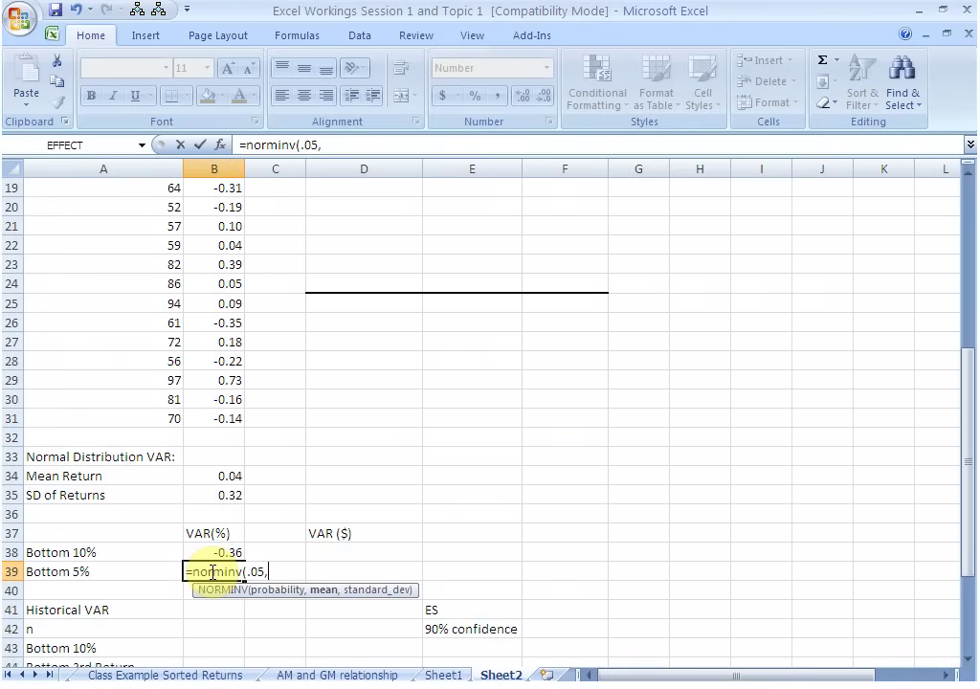
pyautogui.click(222, 476)
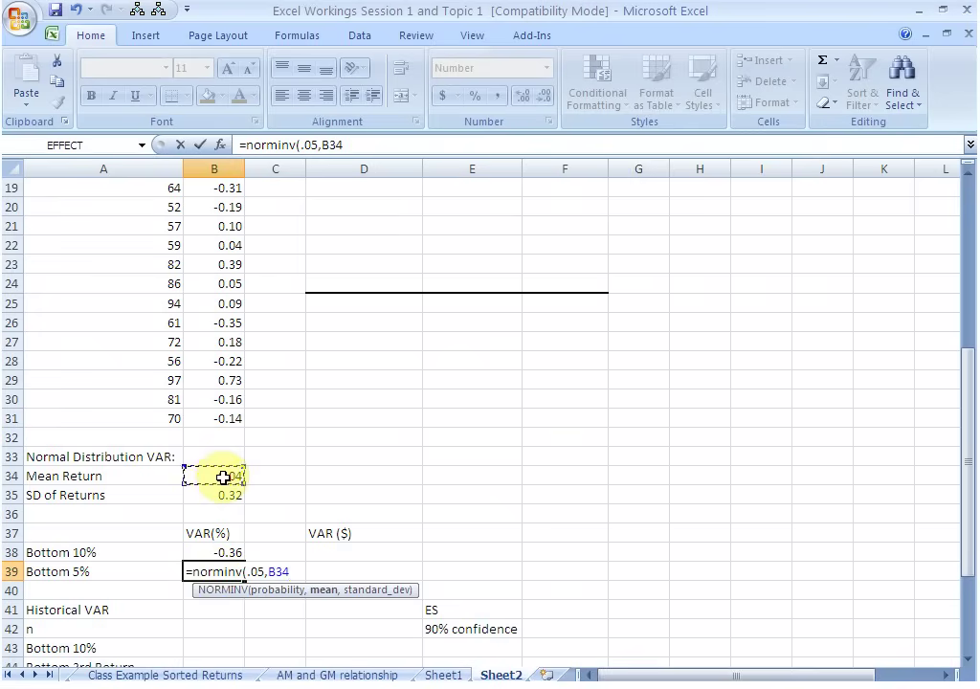
pyautogui.write(',')
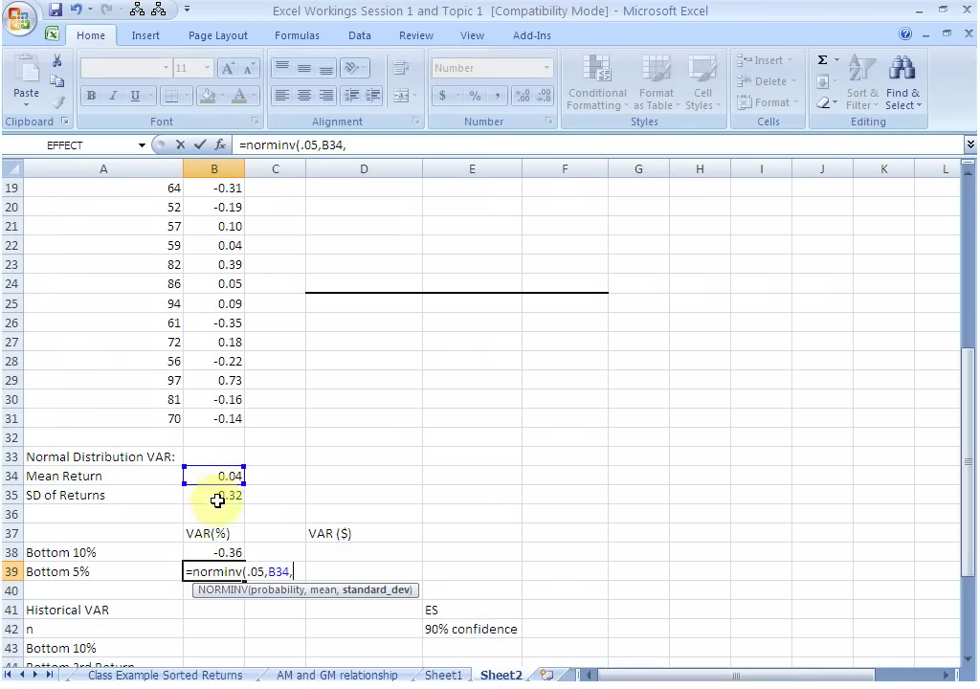
pyautogui.click(218, 495)
pyautogui.write(')')
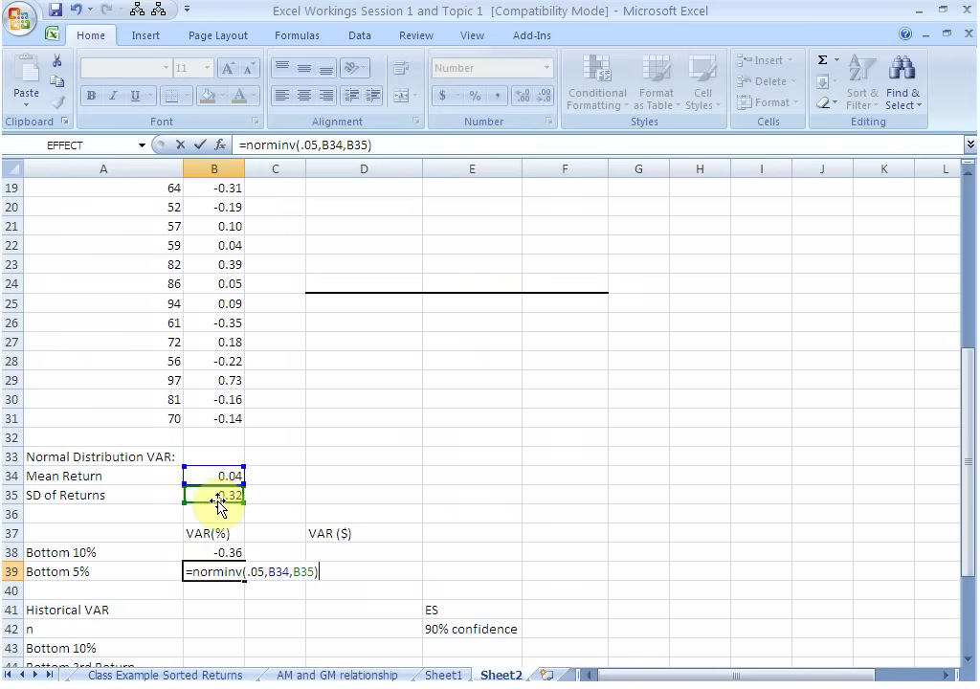
pyautogui.press('Return')
pyautogui.press('Up')
pyautogui.press('Up')
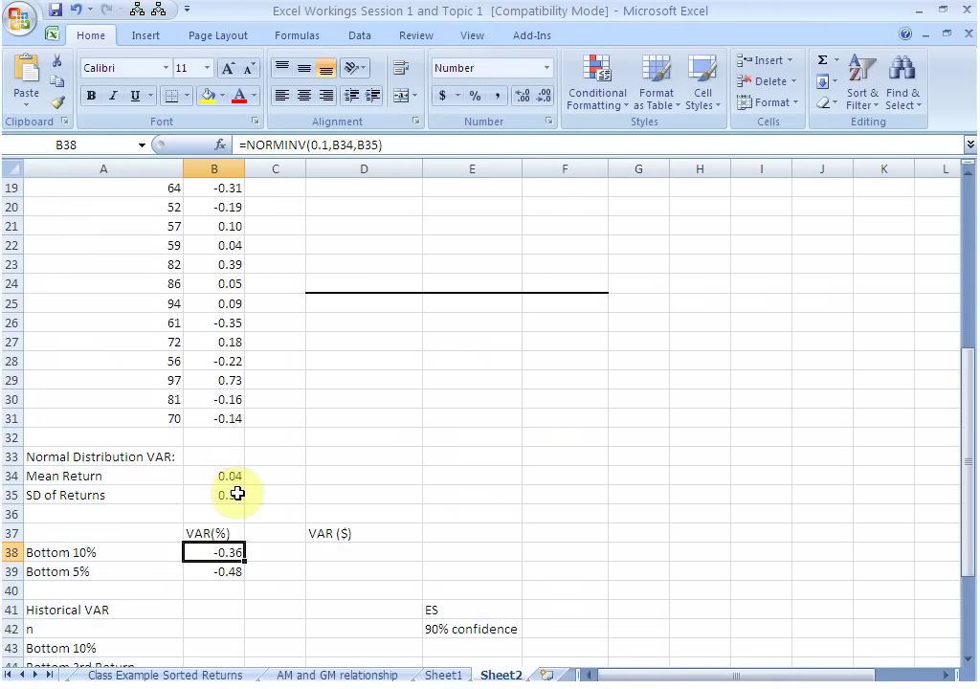
# Step: Count the returns in the Historical VAR n cell B42 with =COUNT(B2:B31), giving 29
pyautogui.scroll(-2, 237, 493)
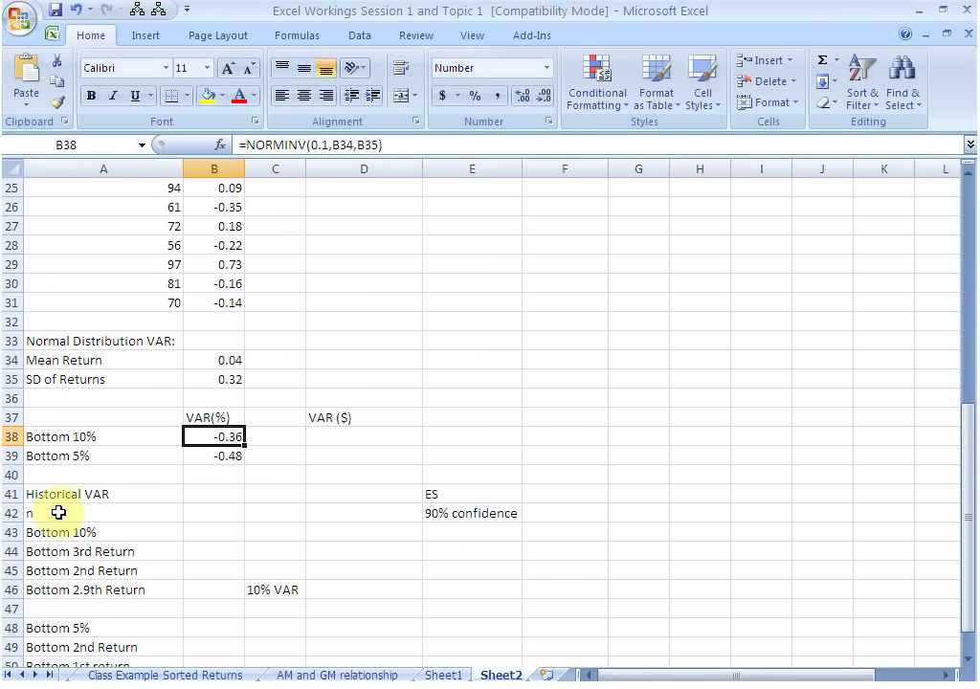
pyautogui.click(55, 517)
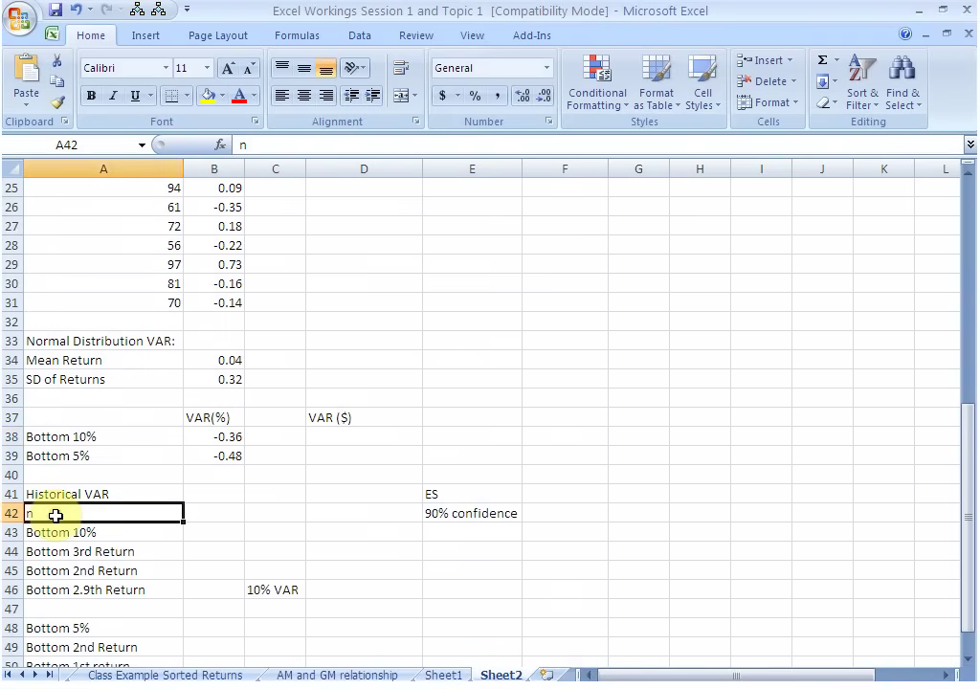
pyautogui.click(215, 515)
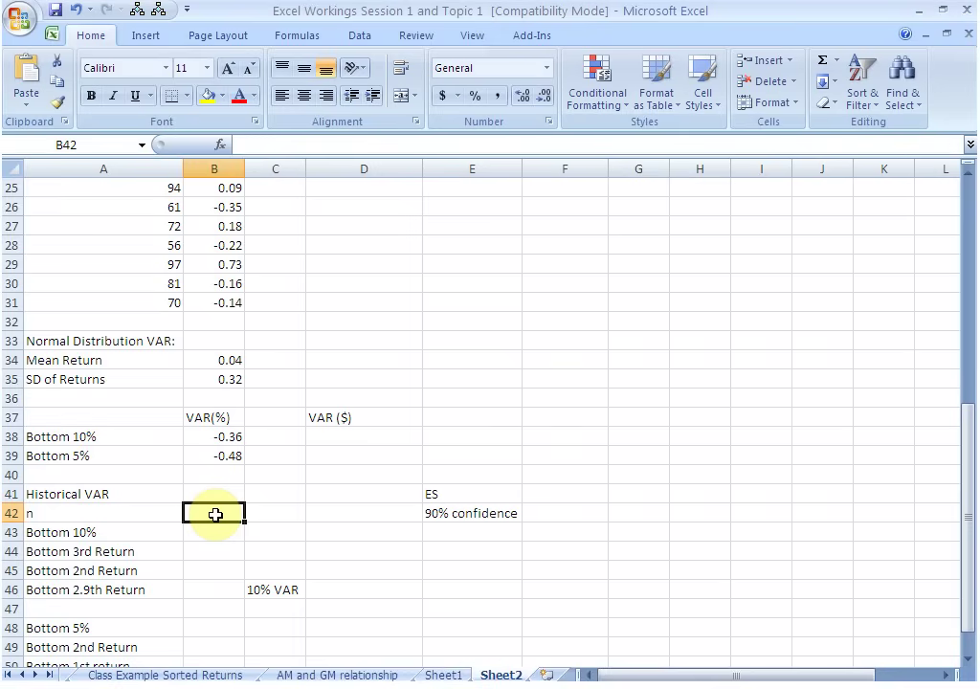
pyautogui.write('=')
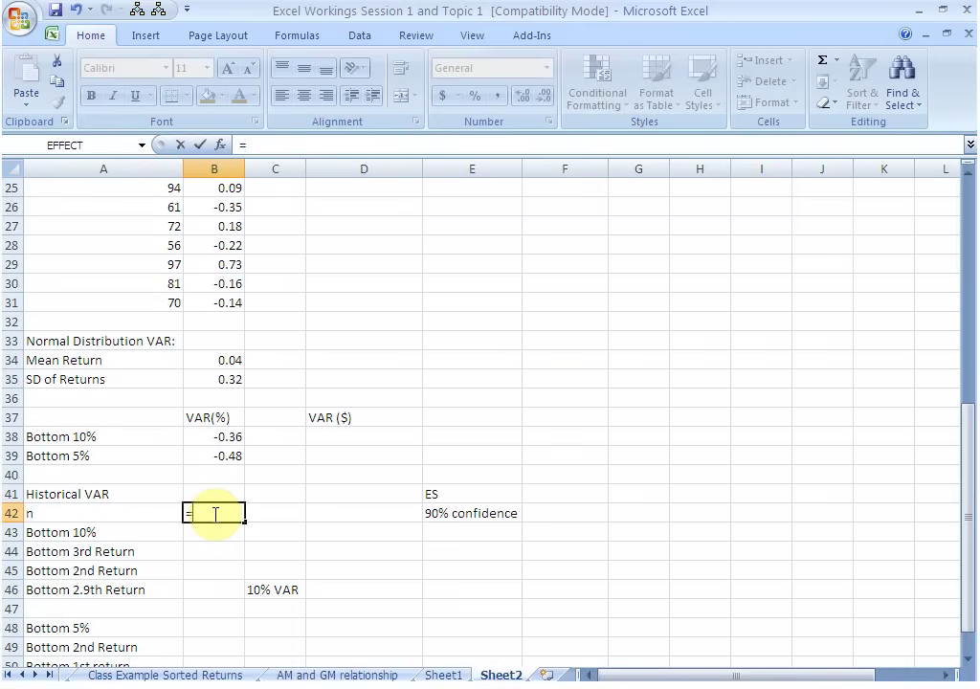
pyautogui.write('count')
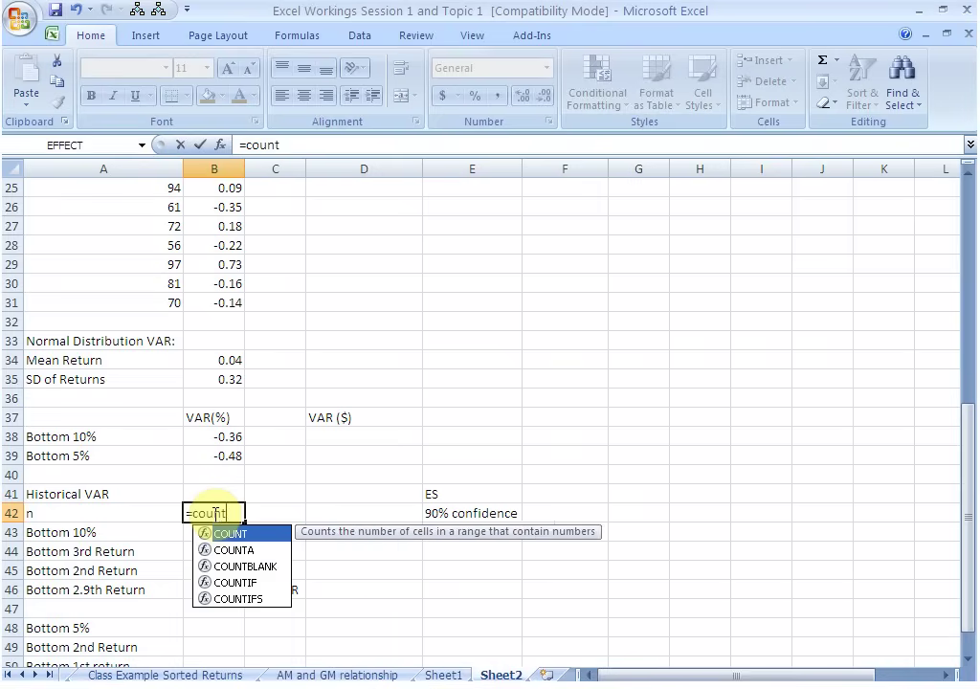
pyautogui.write('(')
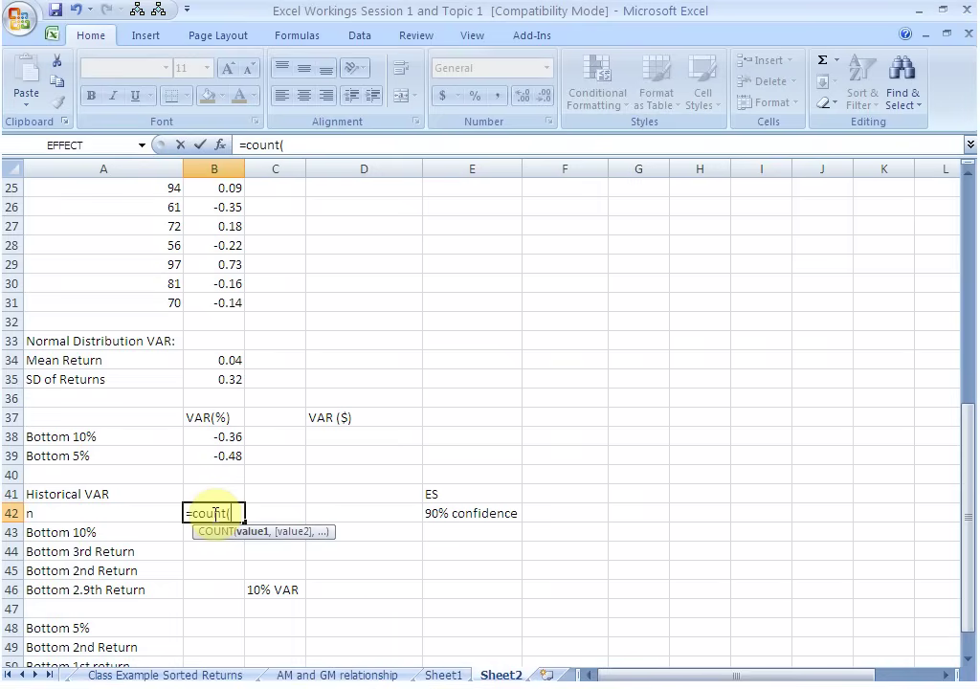
pyautogui.click(226, 303)
pyautogui.moveTo(227, 303); pyautogui.dragTo(225, 217)
pyautogui.click(339, 144)
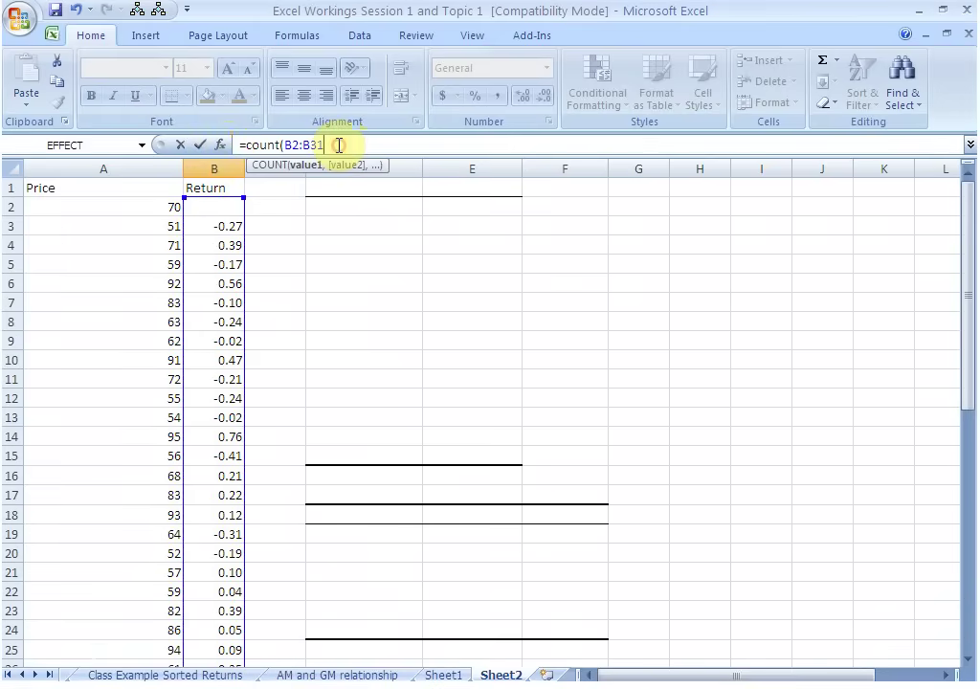
pyautogui.write(')')
pyautogui.press('Return')
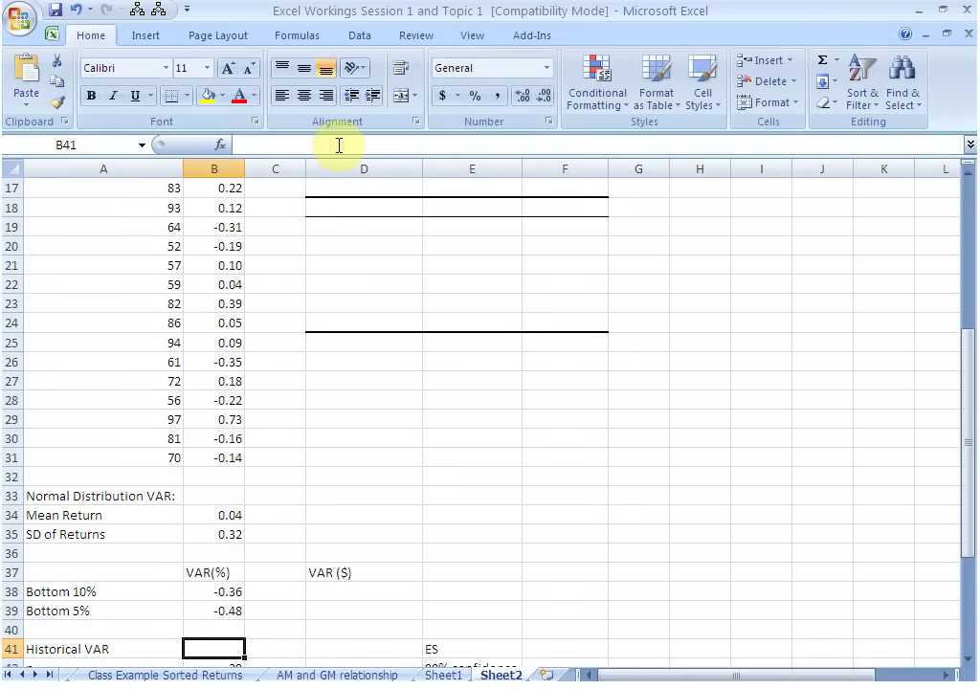
pyautogui.scroll(-2, 366, 99)
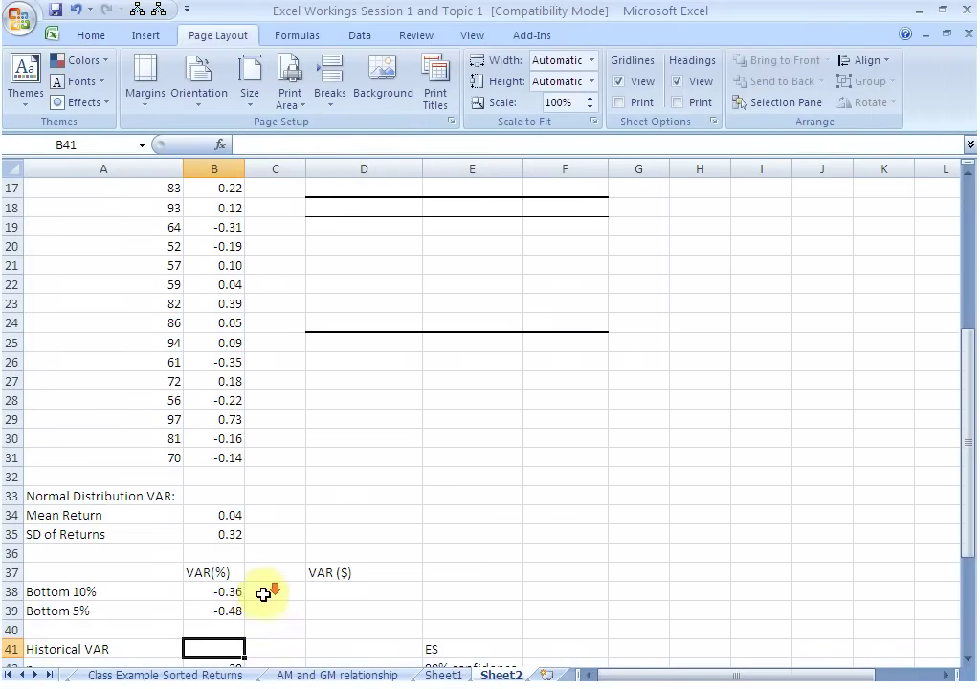
pyautogui.scroll(-1, 263, 594)
pyautogui.click(228, 612)
pyautogui.scroll(-1, 255, 581)
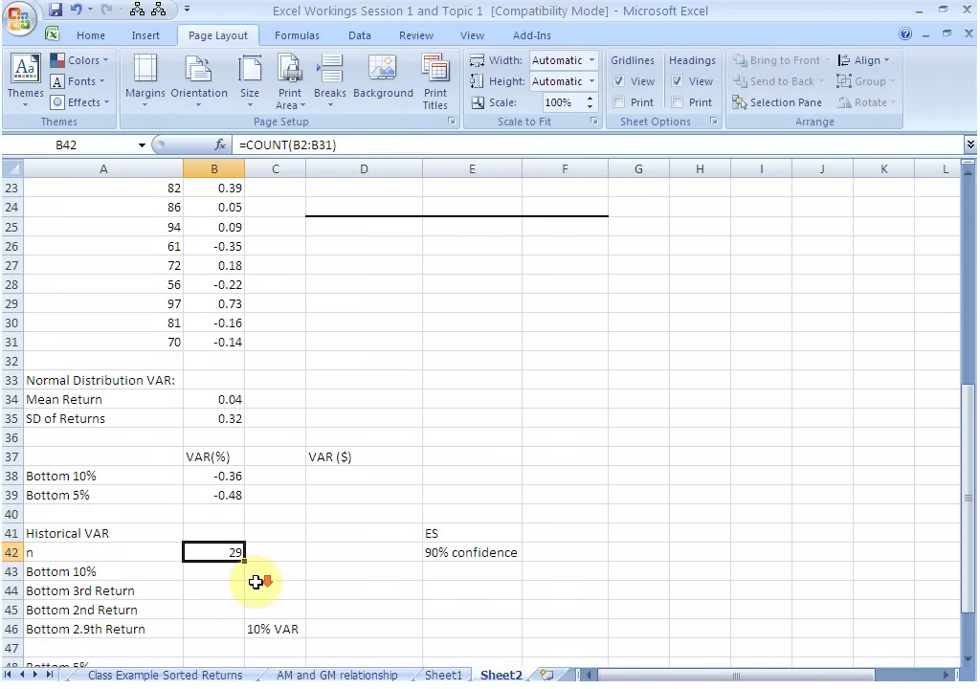
# Step: Enter the note '2.9th return' in B43 beside Bottom 10%
pyautogui.click(206, 572)
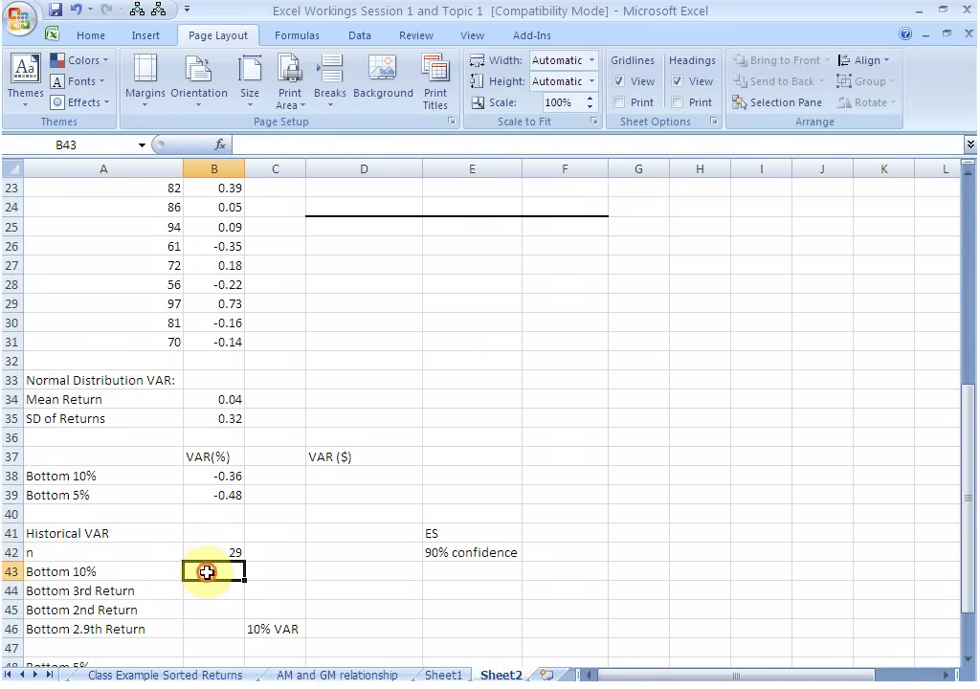
pyautogui.hotkey('ctrl', 'z')
pyautogui.click(235, 553)
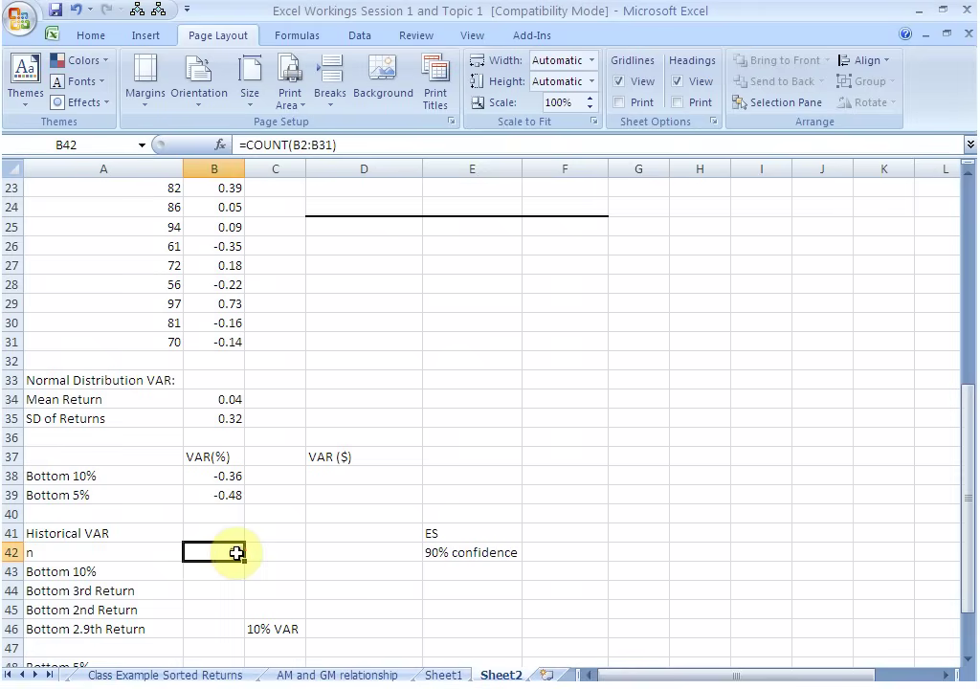
pyautogui.click(229, 570)
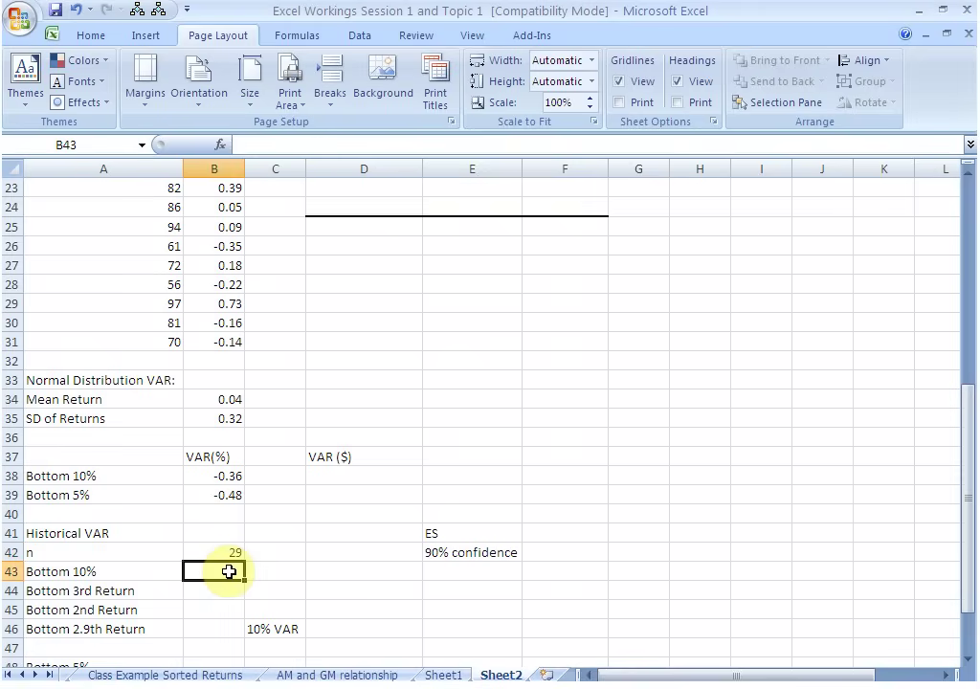
pyautogui.write('2.9th')
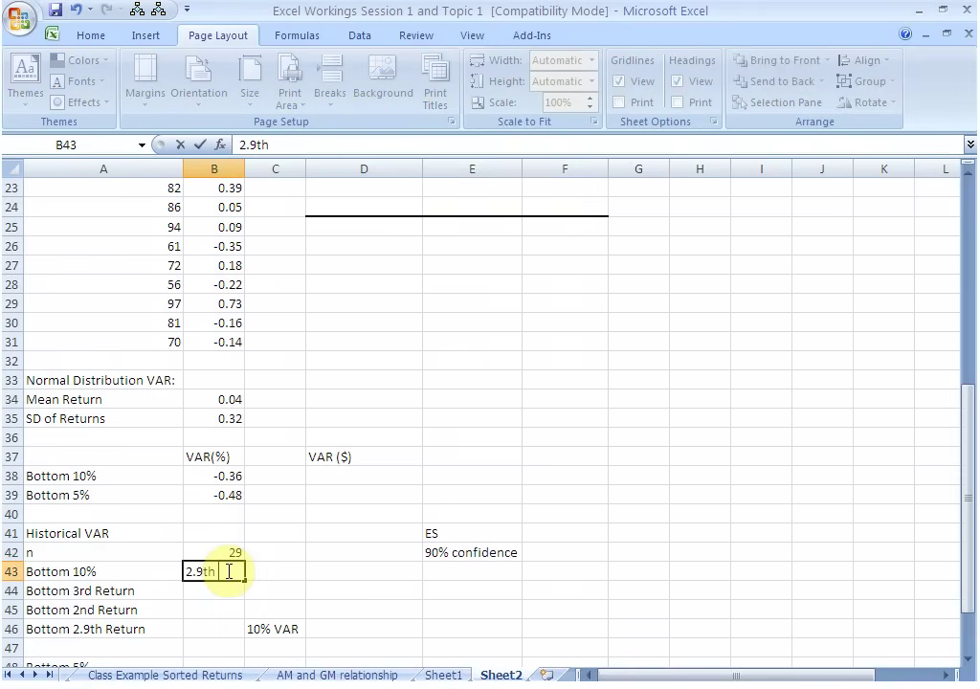
pyautogui.write(' return')
pyautogui.press('Return')
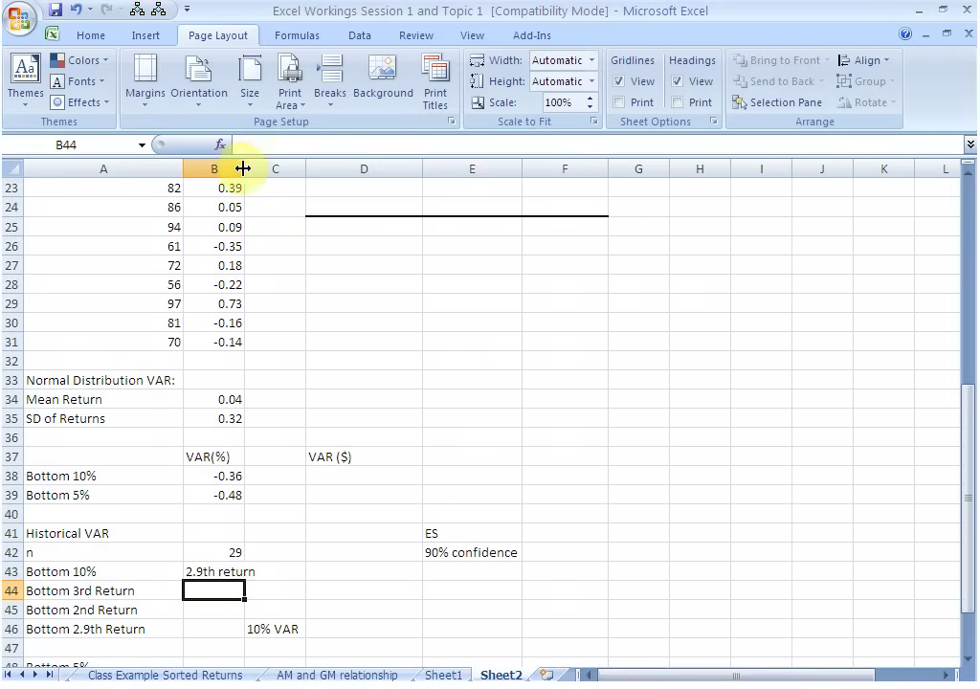
# Step: Widen column B so the '2.9th return' note fits
pyautogui.moveTo(243, 168); pyautogui.dragTo(260, 168)
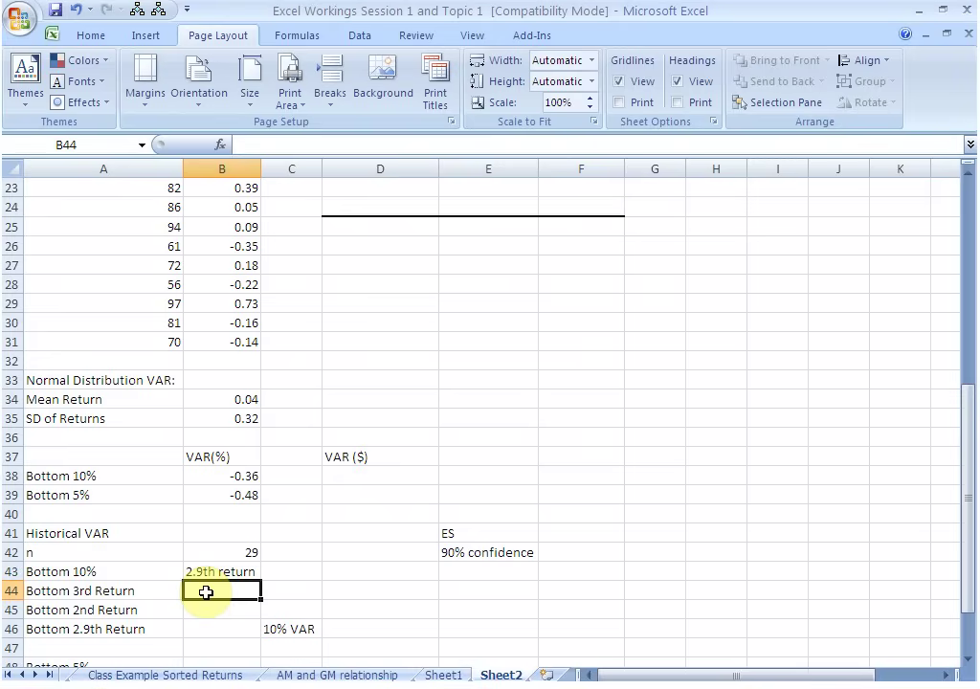
pyautogui.scroll(7, 229, 320)
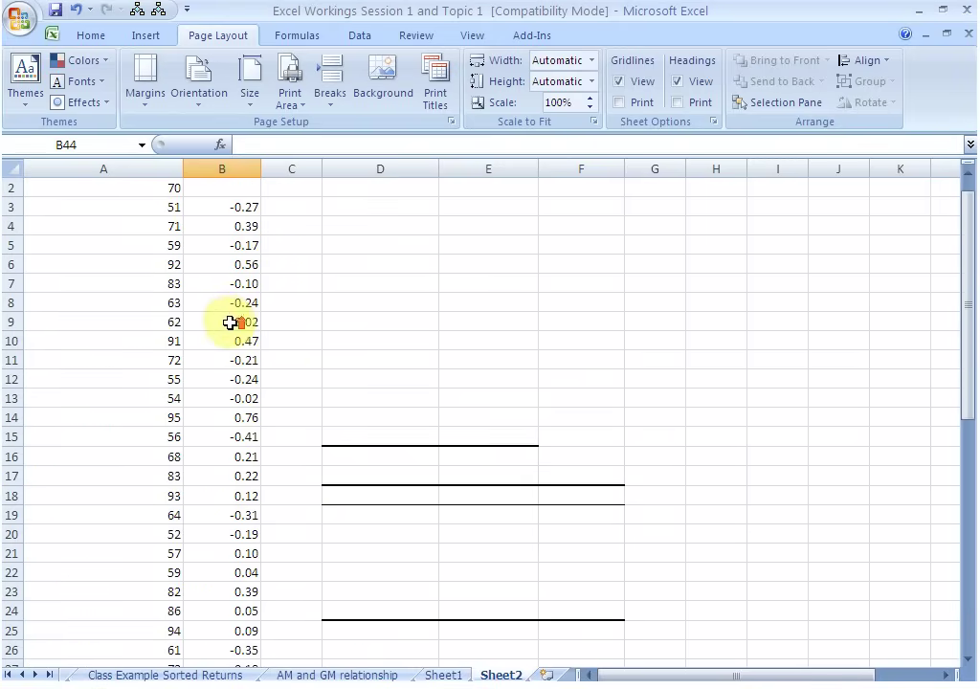
pyautogui.scroll(-6, 241, 247)
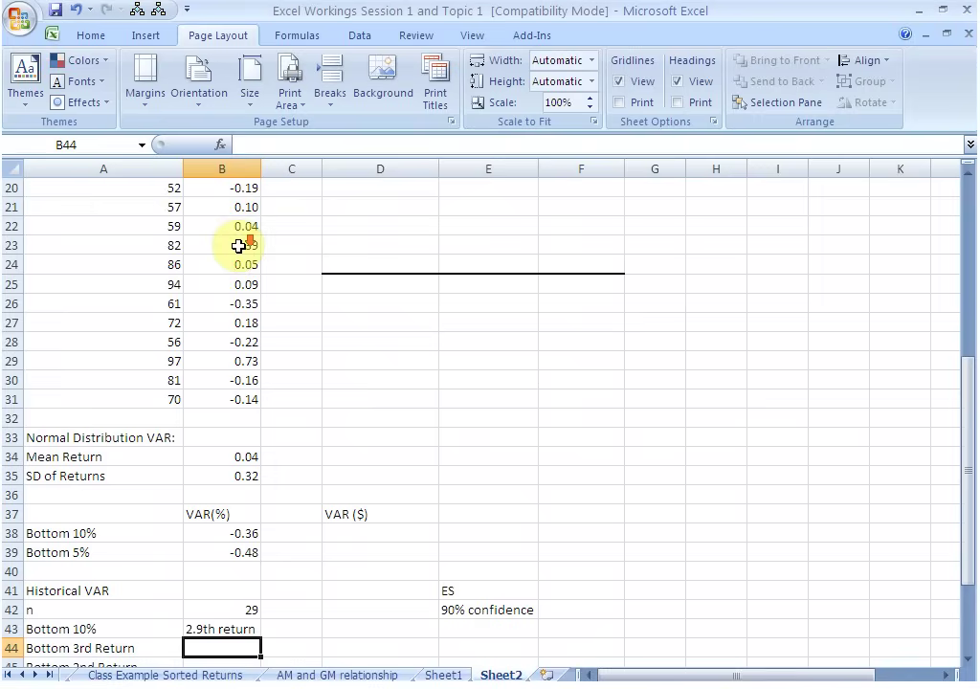
pyautogui.scroll(-2, 239, 287)
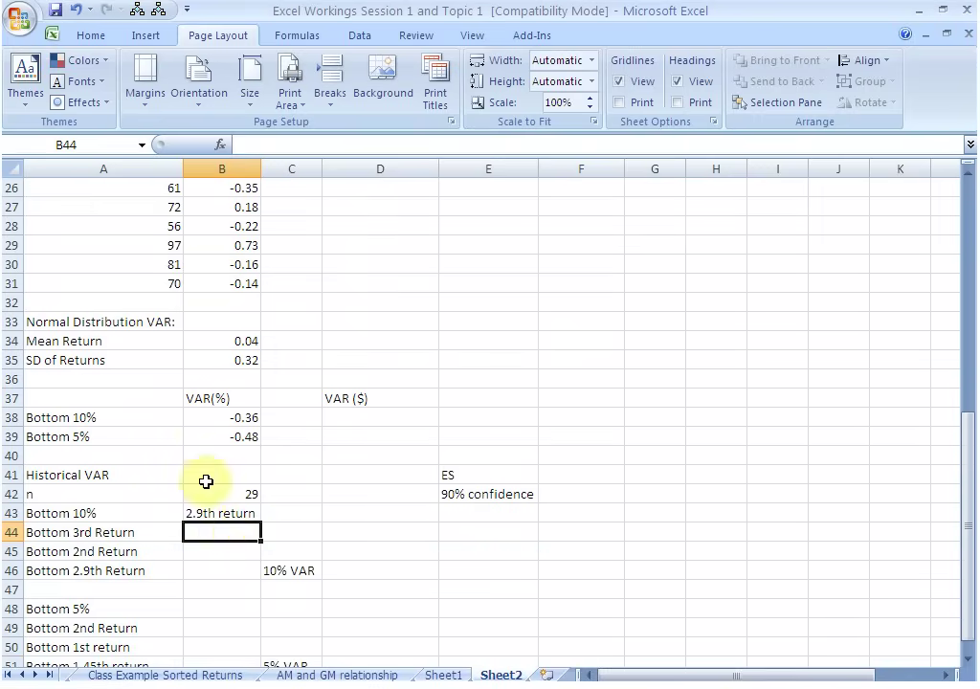
pyautogui.moveTo(245, 284); pyautogui.dragTo(248, 224)
pyautogui.scroll(-8, 251, 402)
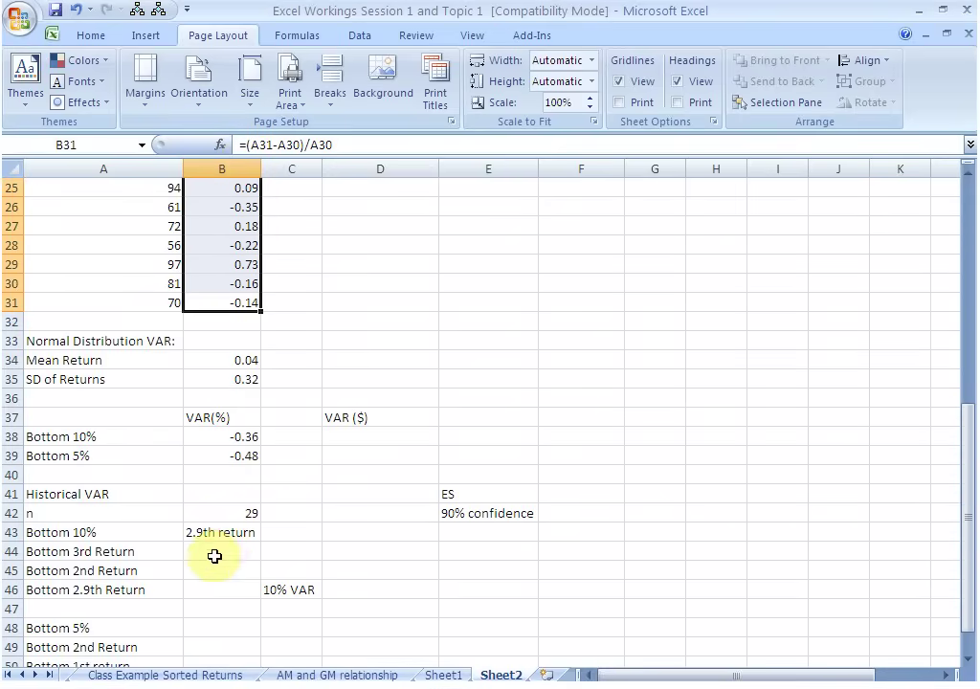
pyautogui.click(215, 555)
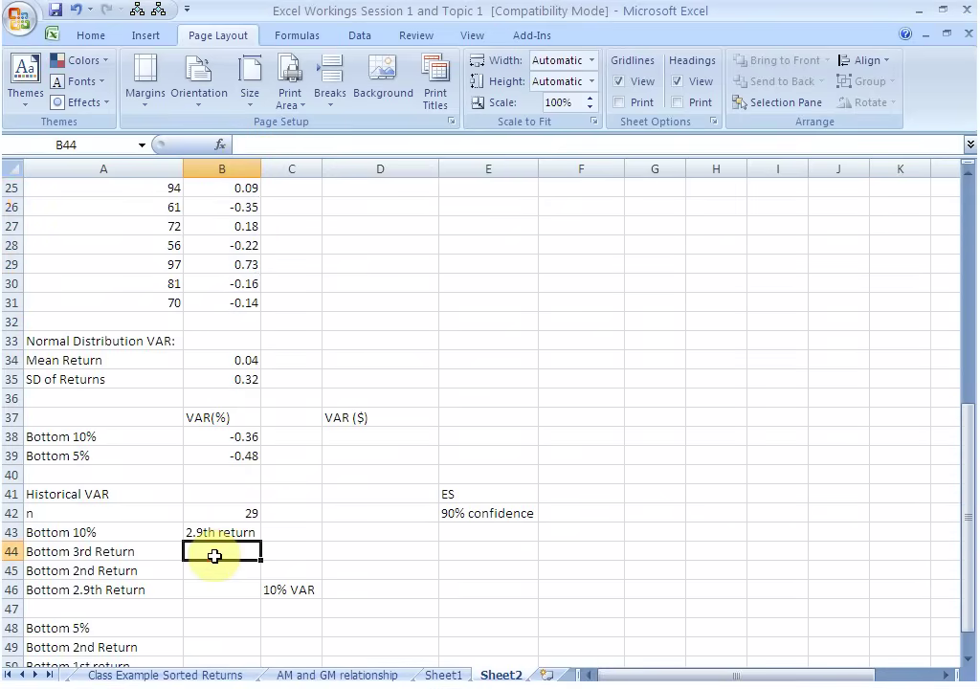
# Step: Enter =SMALL(B3:B31,3) in B44 for the third-lowest return, -0.31
pyautogui.write('=small')
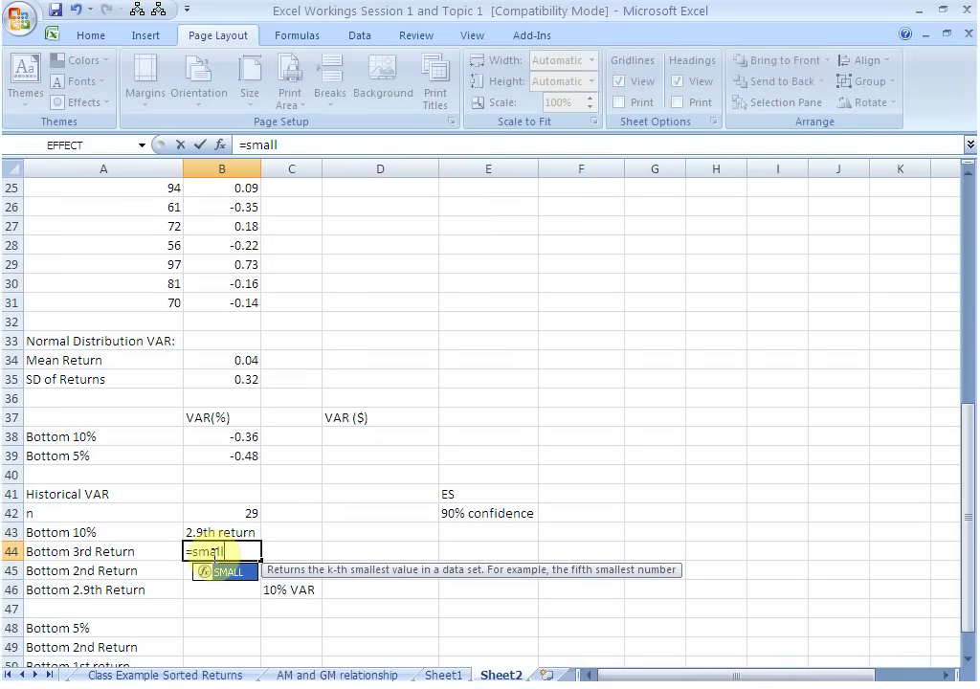
pyautogui.write('(')
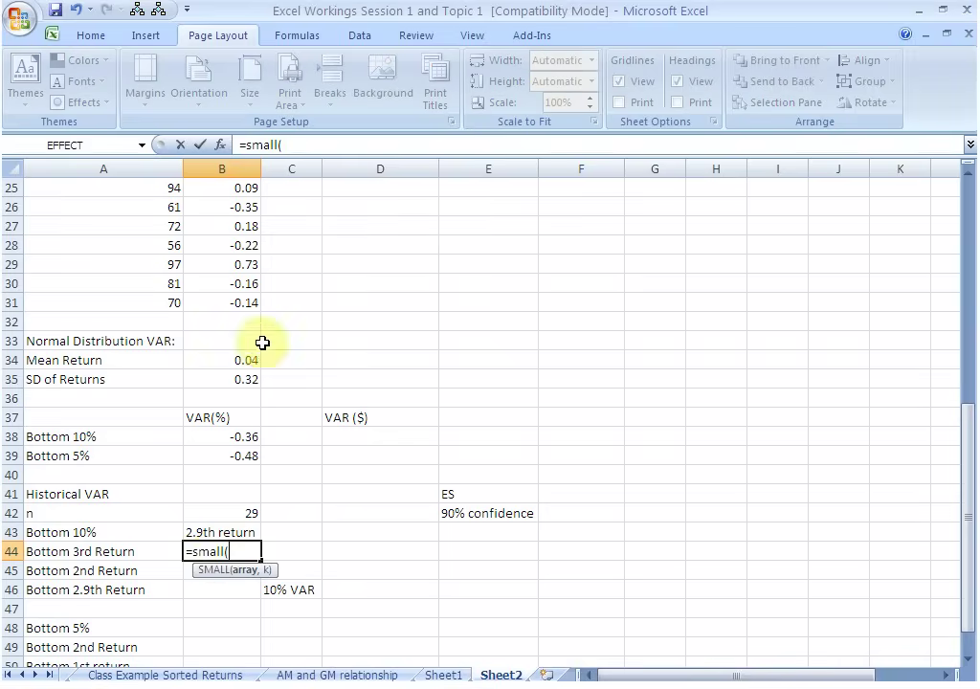
pyautogui.moveTo(250, 304); pyautogui.dragTo(246, 228)
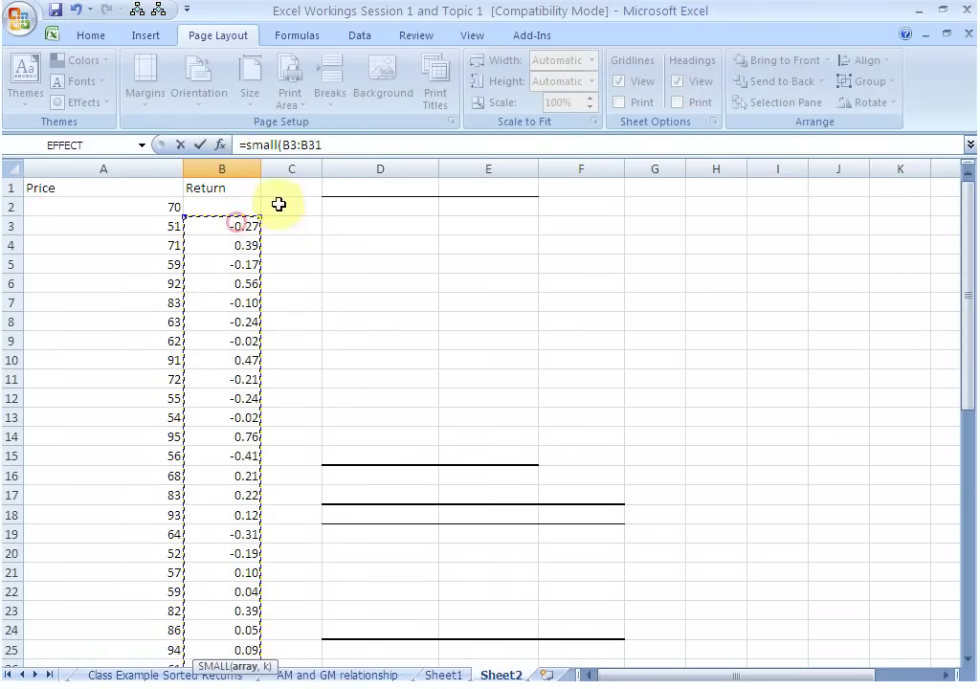
pyautogui.click(325, 146)
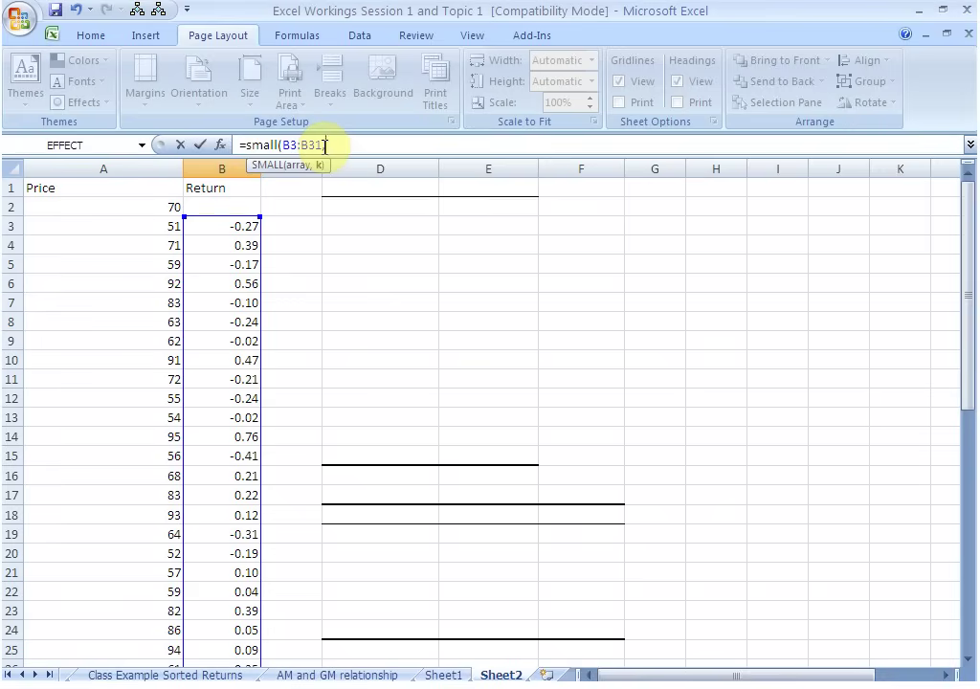
pyautogui.write('3)')
pyautogui.press('Escape')
pyautogui.scroll(-1, 345, 264)
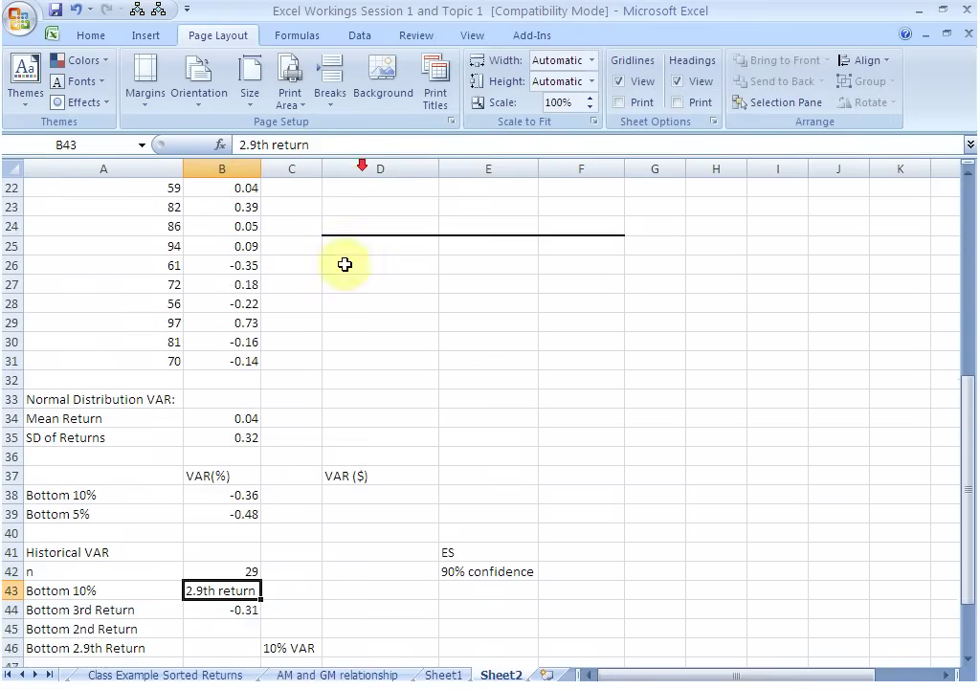
pyautogui.scroll(-1, 344, 264)
pyautogui.press('Down')
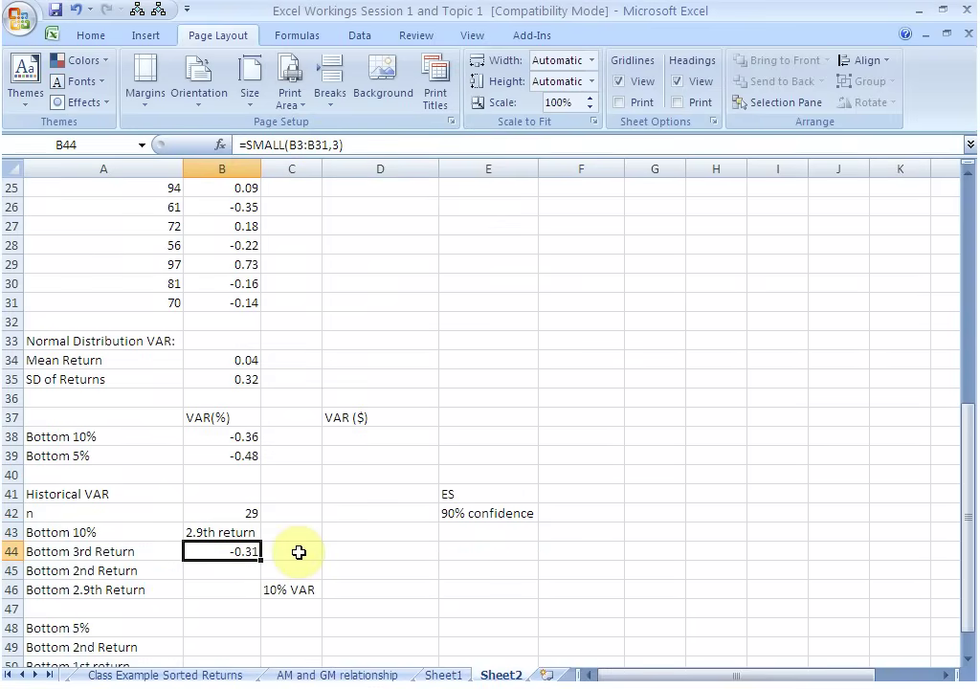
# Step: Enter =SMALL(B3:B31,2) in B45 for the second-lowest return, -0.35
pyautogui.click(235, 572)
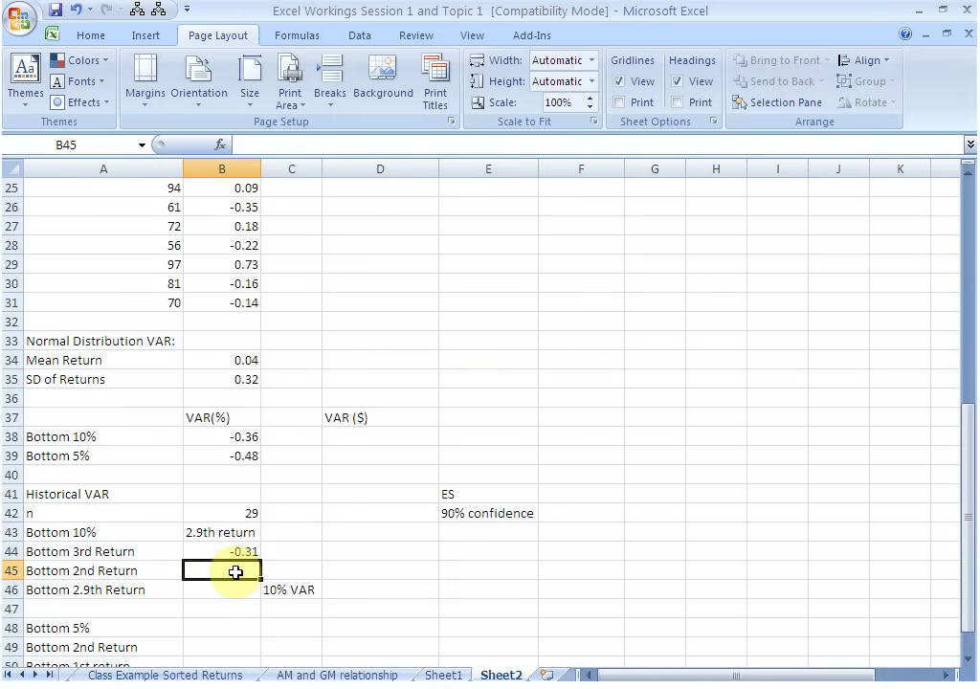
pyautogui.write('=small')
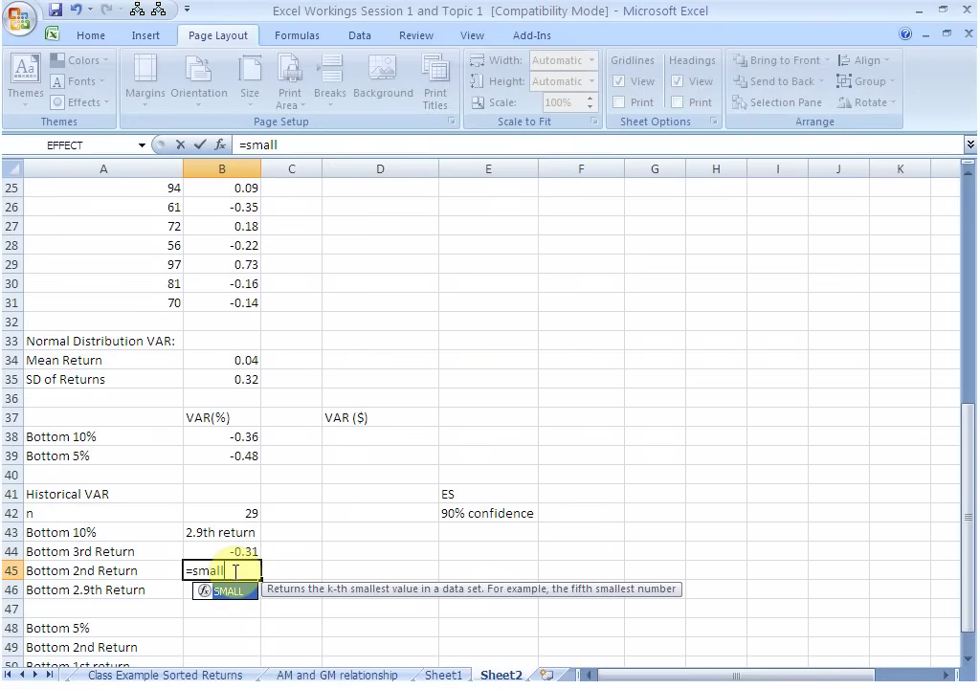
pyautogui.write('(')
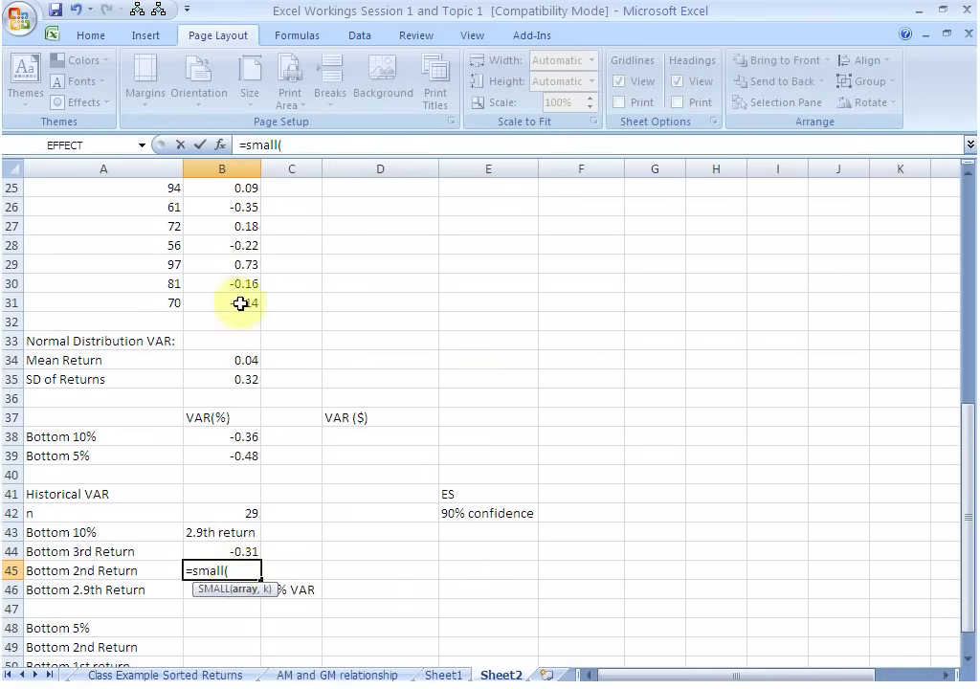
pyautogui.moveTo(240, 303); pyautogui.dragTo(244, 224)
pyautogui.click(330, 146)
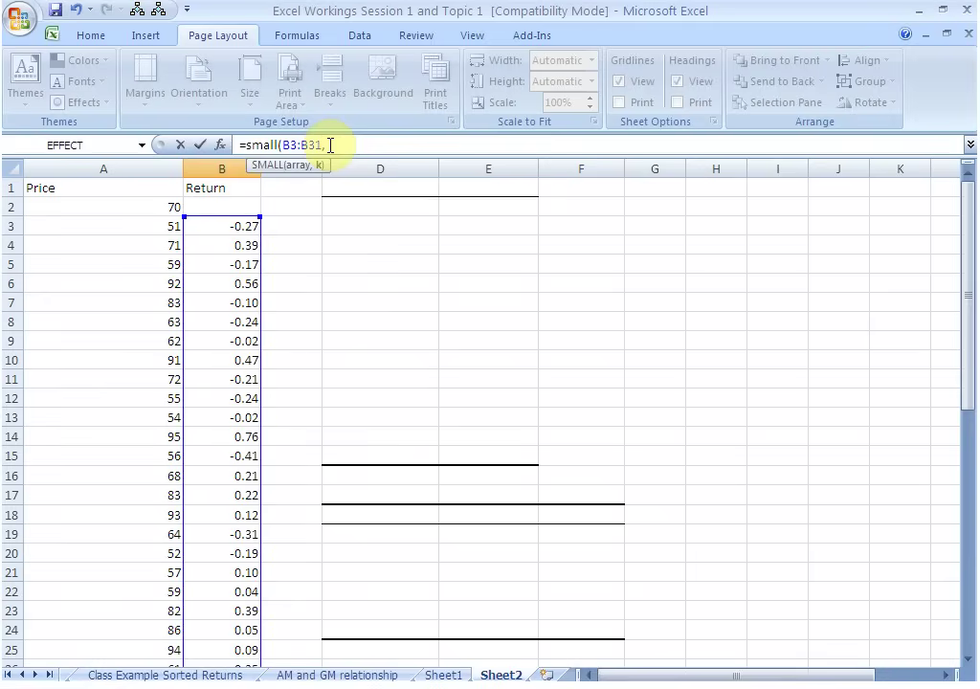
pyautogui.write('1')
pyautogui.write(')')
pyautogui.hotkey('ctrl', 'Return')
pyautogui.scroll(-2, 323, 246)
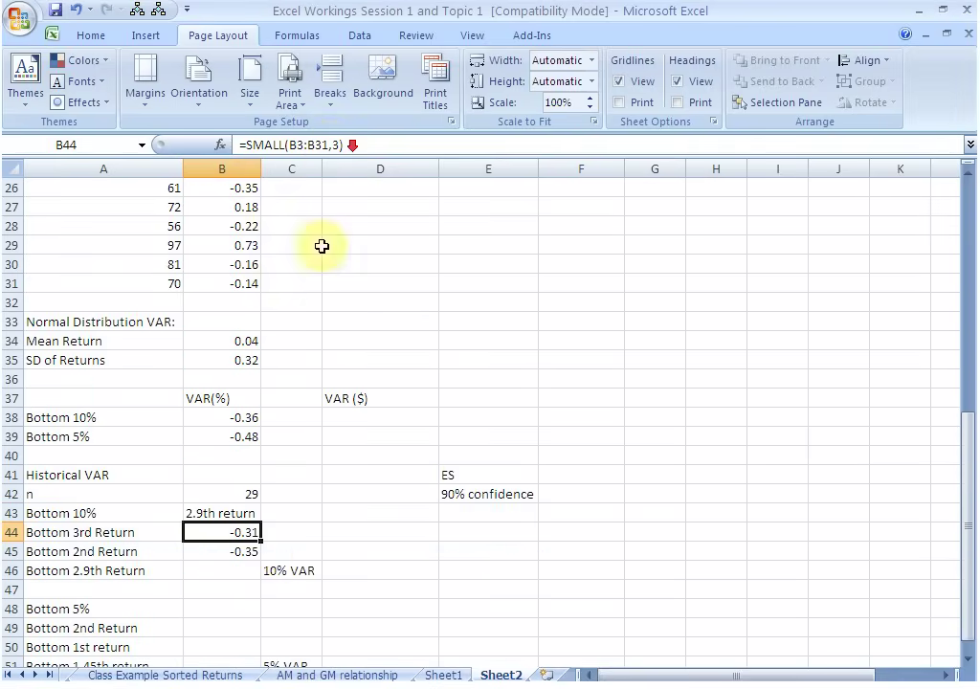
pyautogui.click(244, 551)
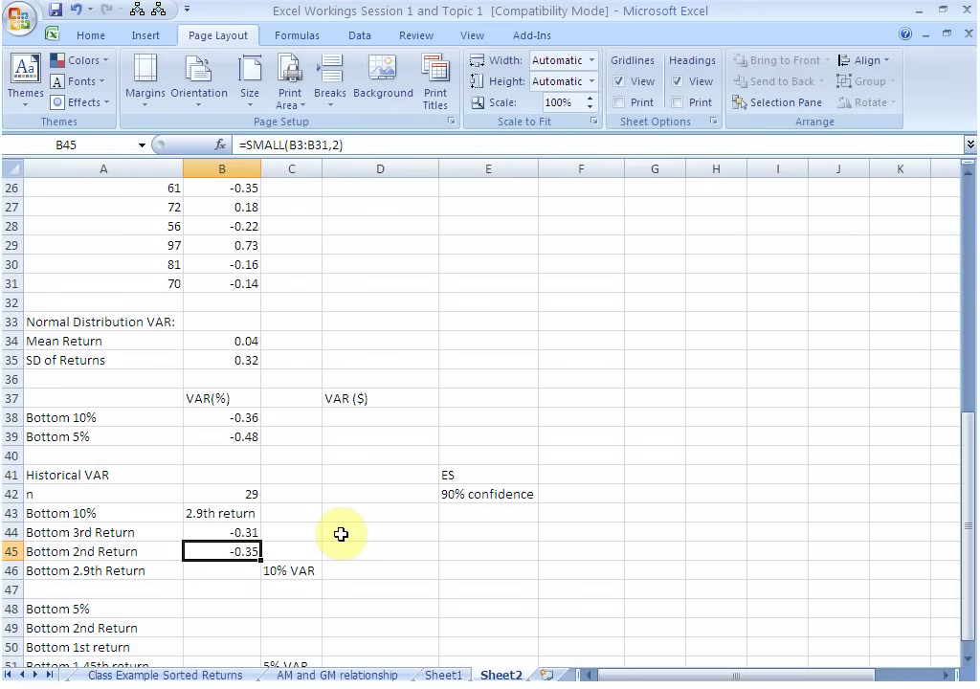
# Step: Enter =B45+(B44-B45)*0.9 in B46 to interpolate the 2.9th-smallest return, -0.32
pyautogui.click(230, 570)
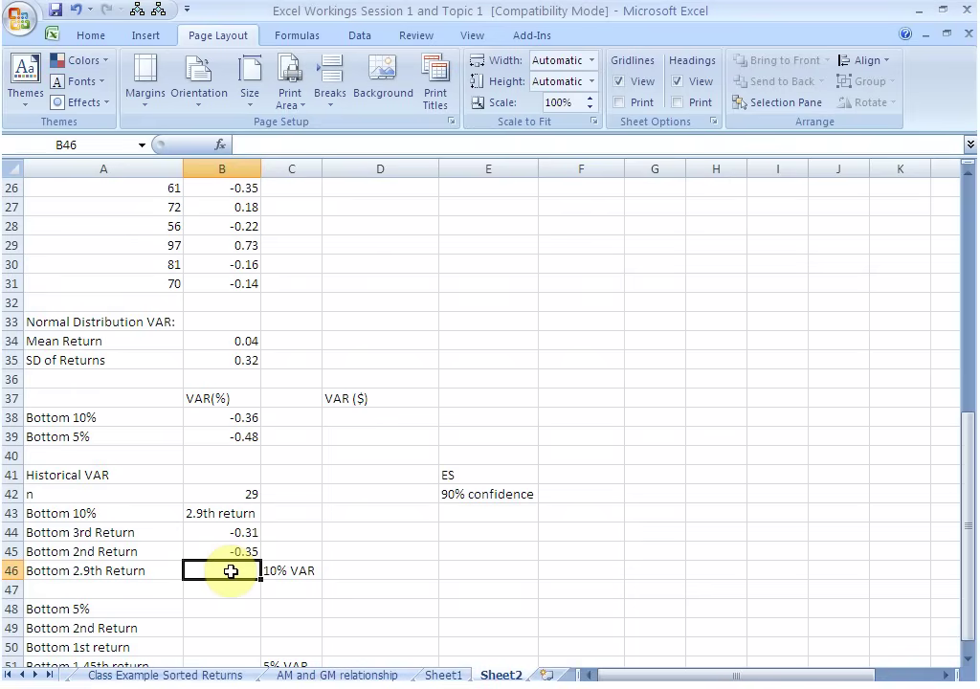
pyautogui.write('=')
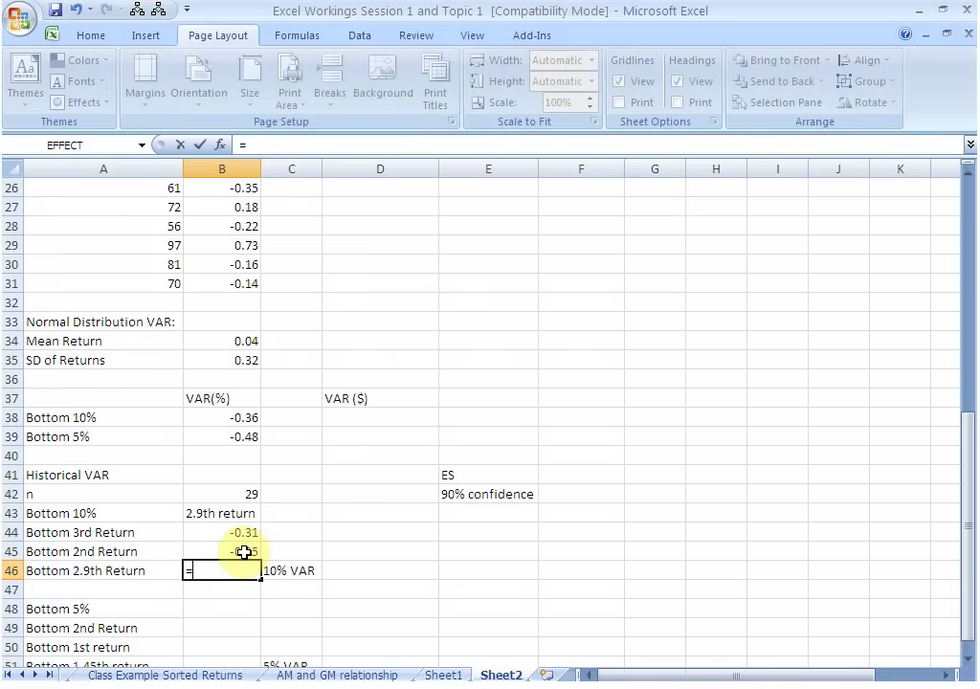
pyautogui.click(245, 552)
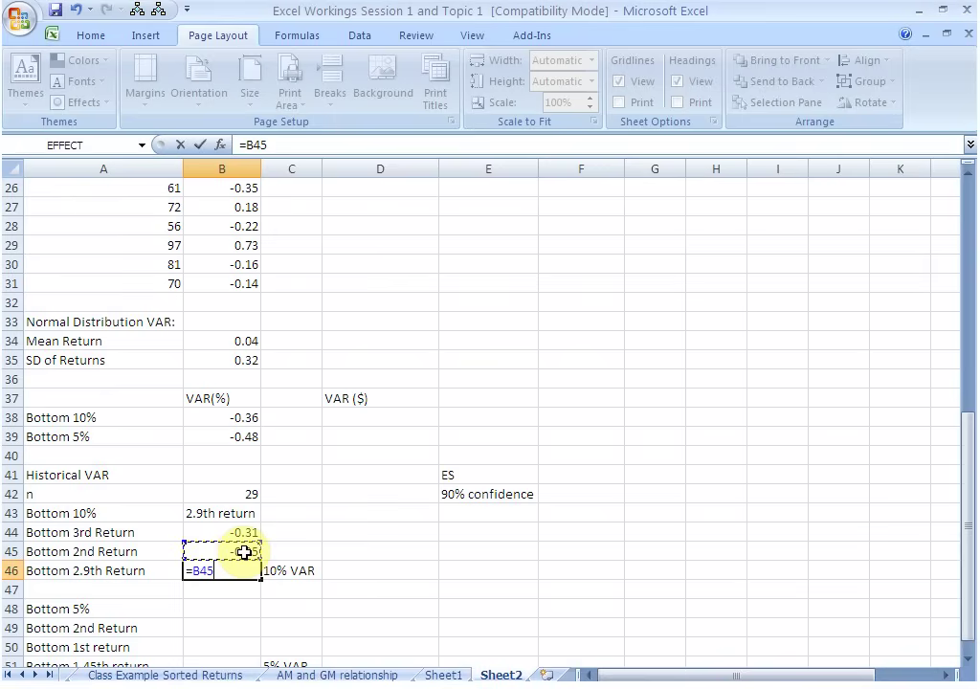
pyautogui.write('+')
pyautogui.write('(')
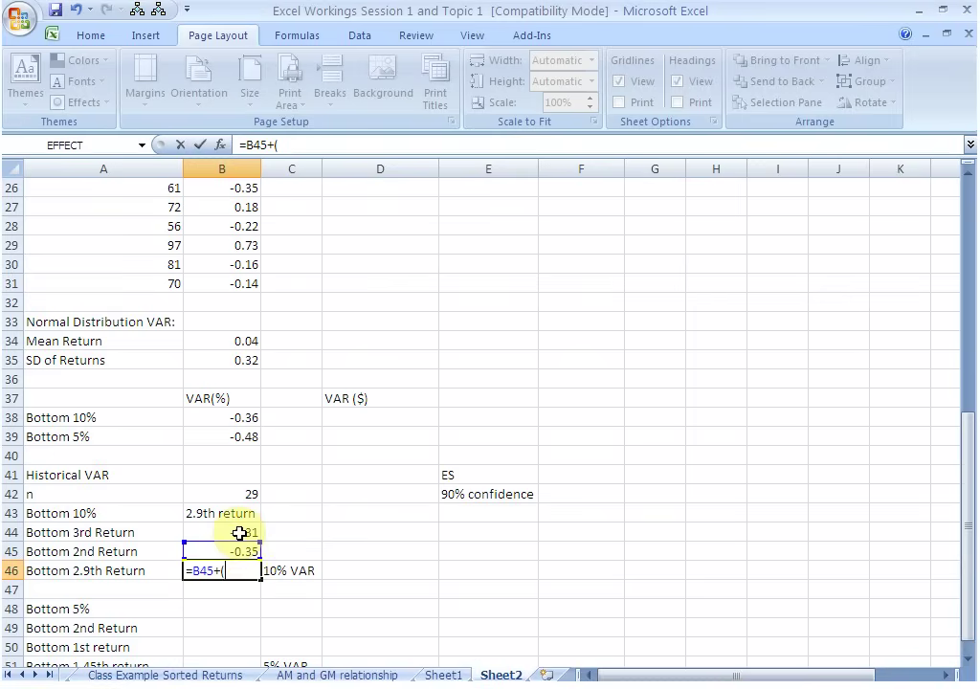
pyautogui.click(239, 533)
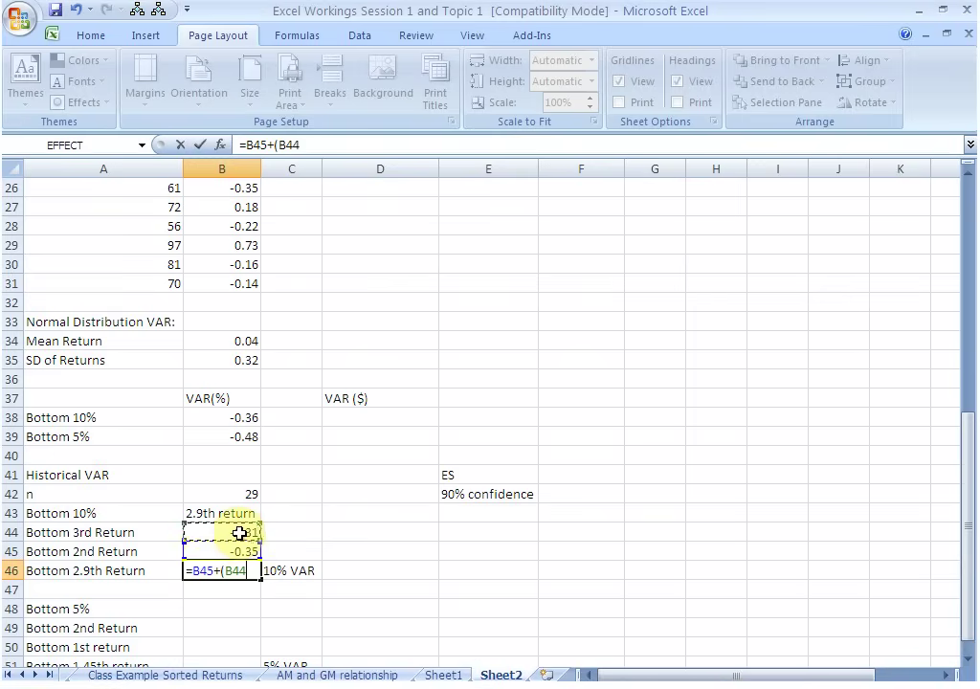
pyautogui.write('-')
pyautogui.click(239, 552)
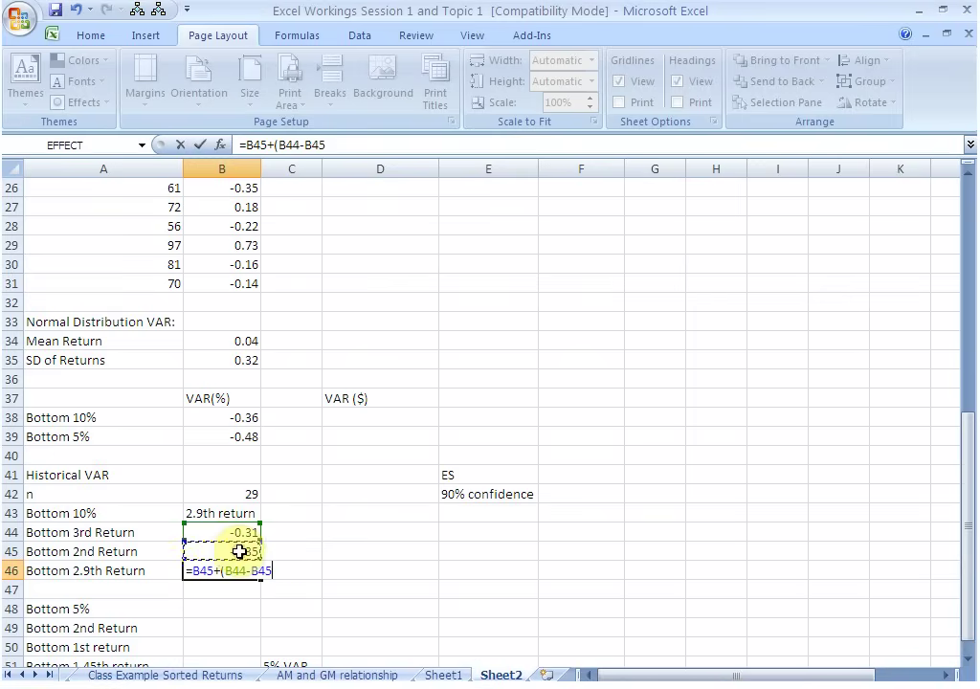
pyautogui.write(')*.9')
pyautogui.click(239, 551)
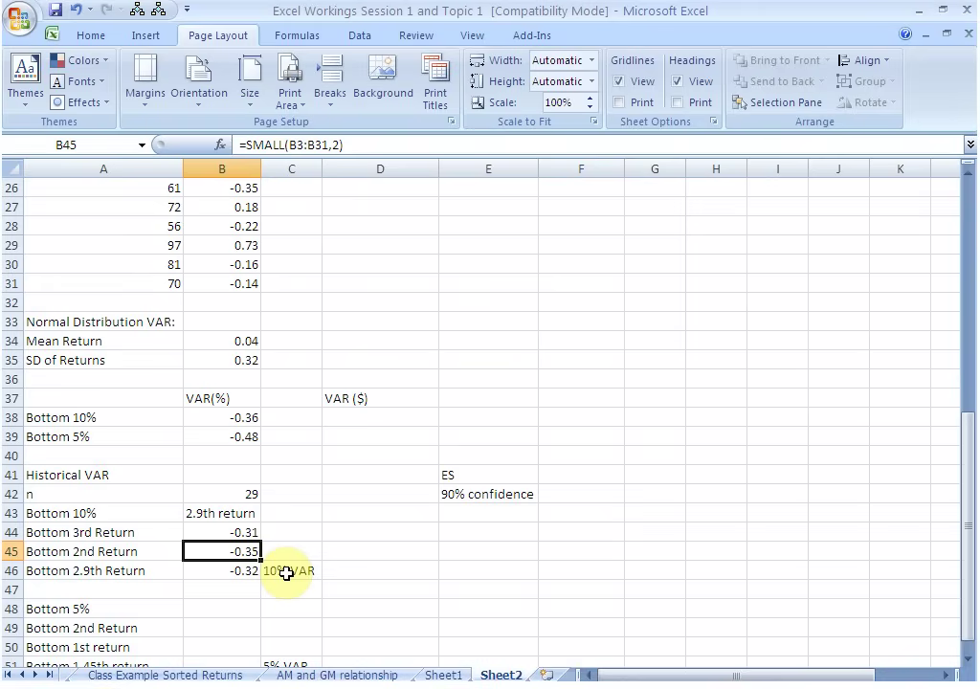
pyautogui.click(245, 571)
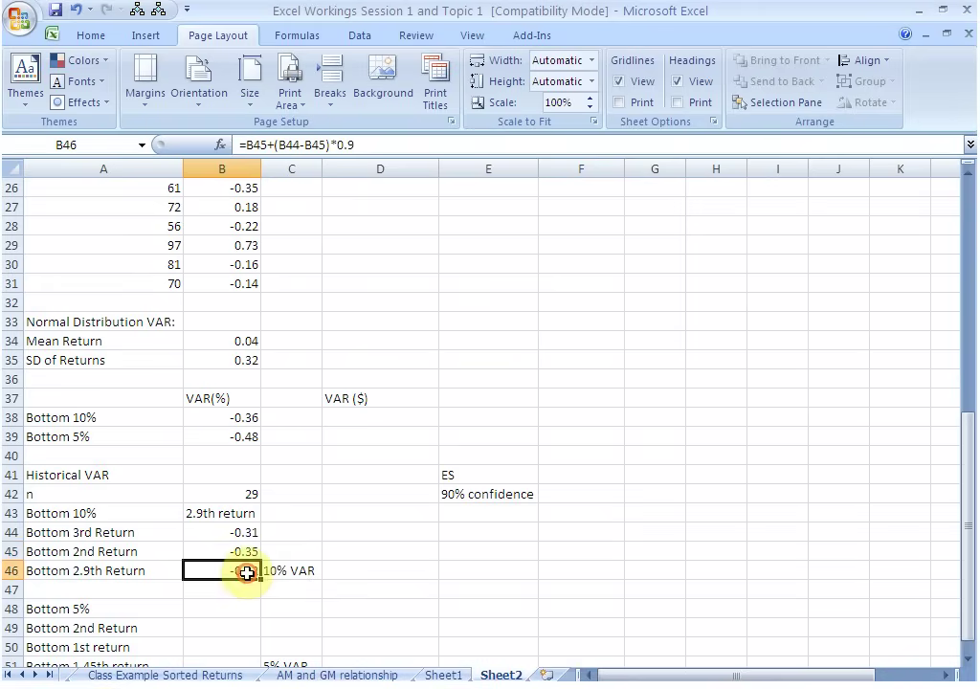
pyautogui.click(243, 419)
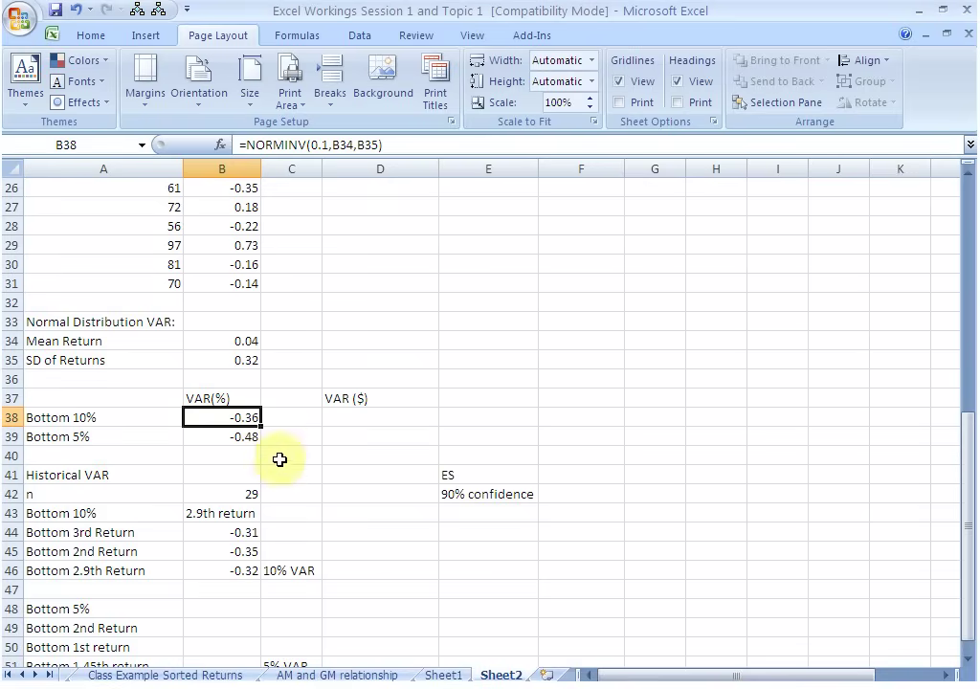
pyautogui.scroll(-1, 254, 603)
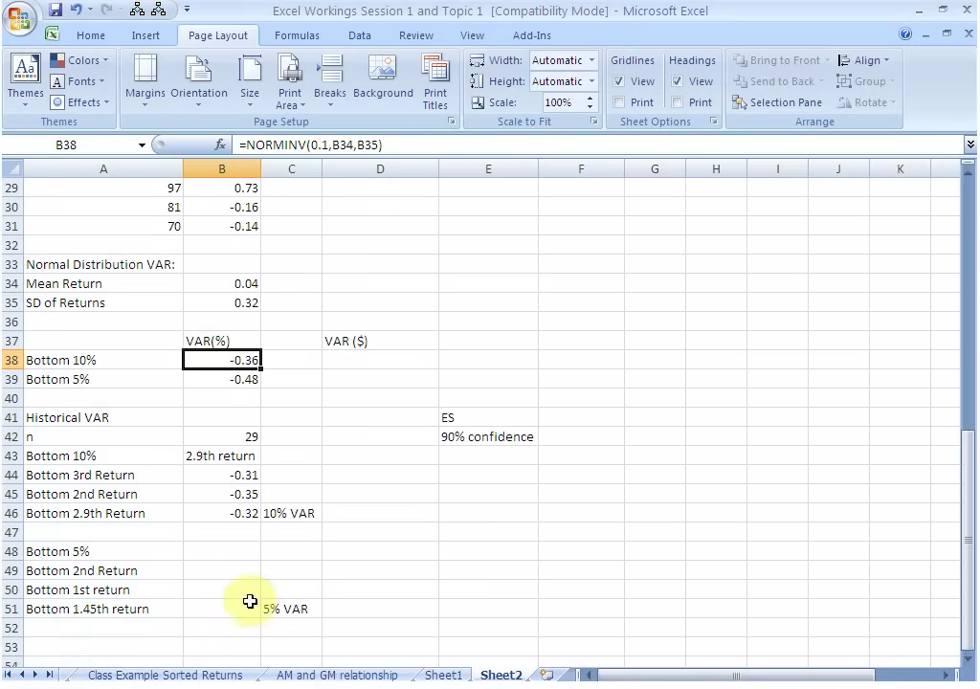
pyautogui.click(213, 569)
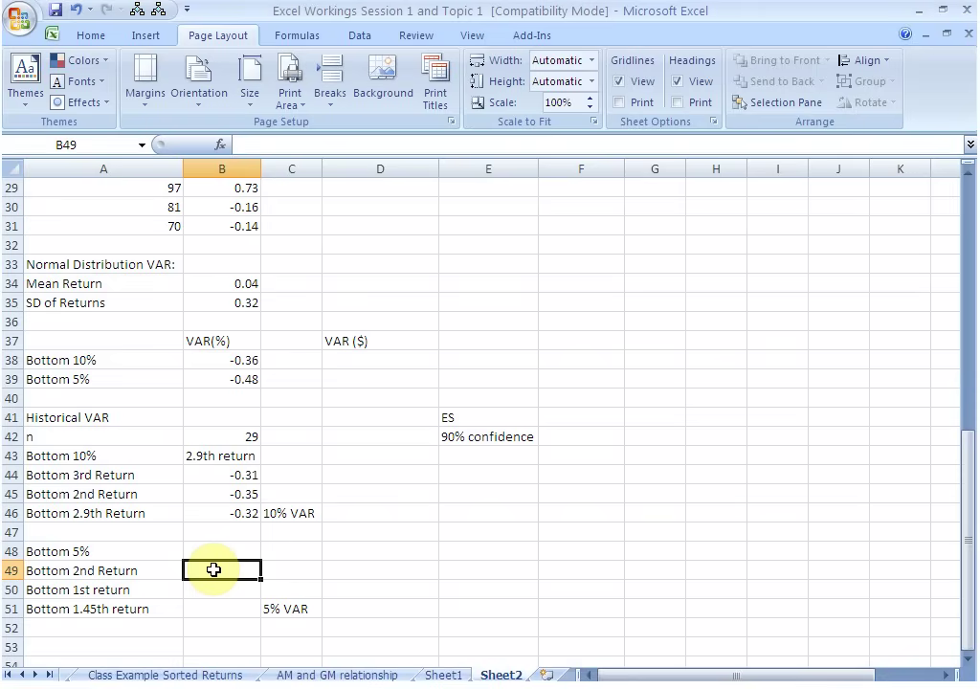
# Step: Label B48 '1.45th return' beside Bottom 5%
pyautogui.click(228, 547)
pyautogui.write('1')
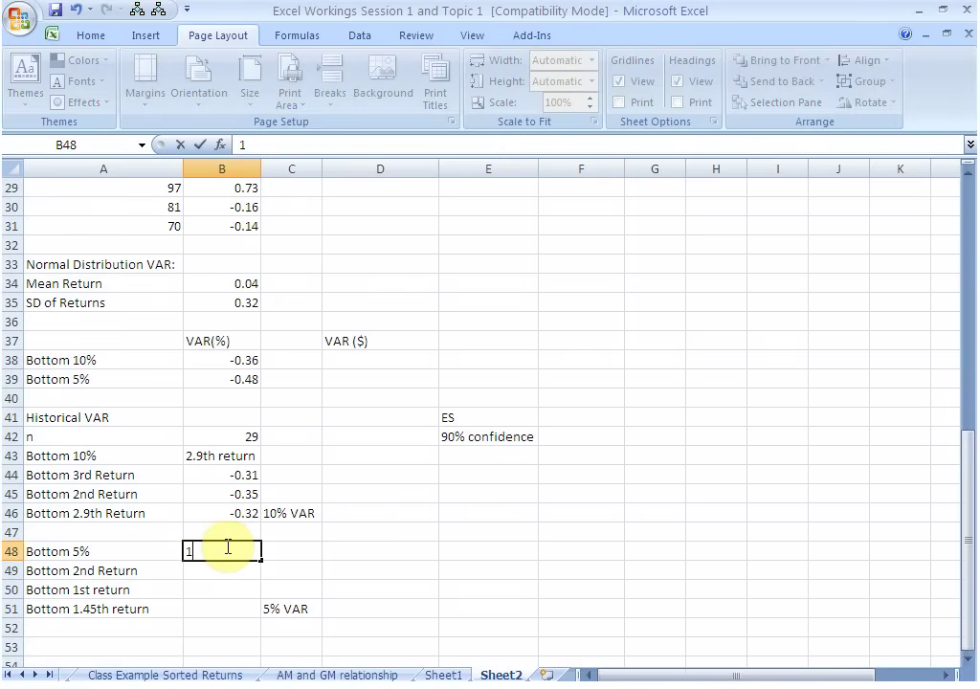
pyautogui.write('.45th return')
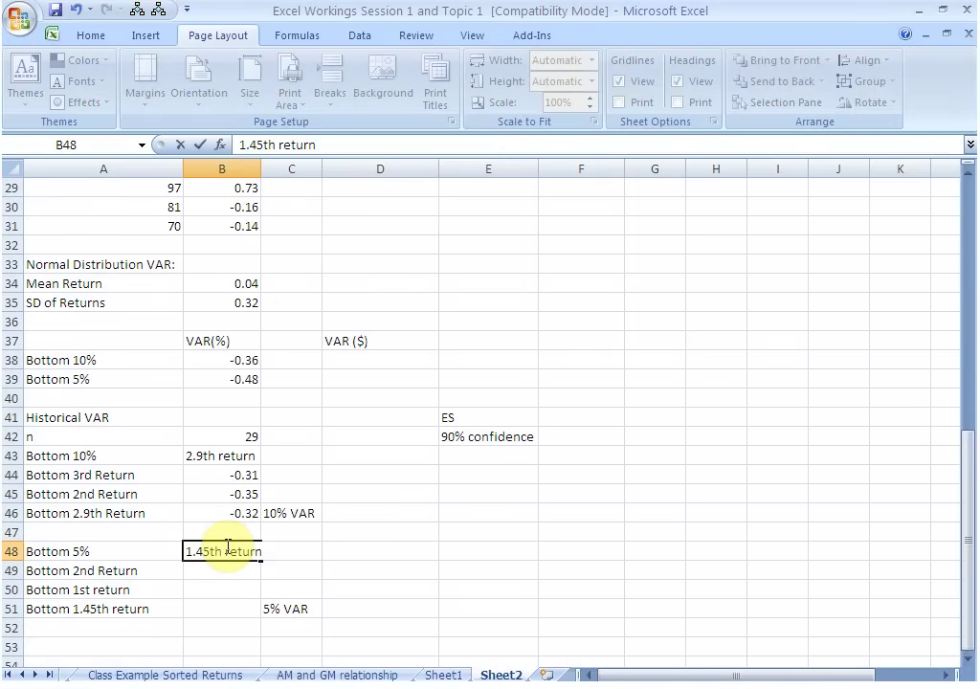
pyautogui.press('Return')
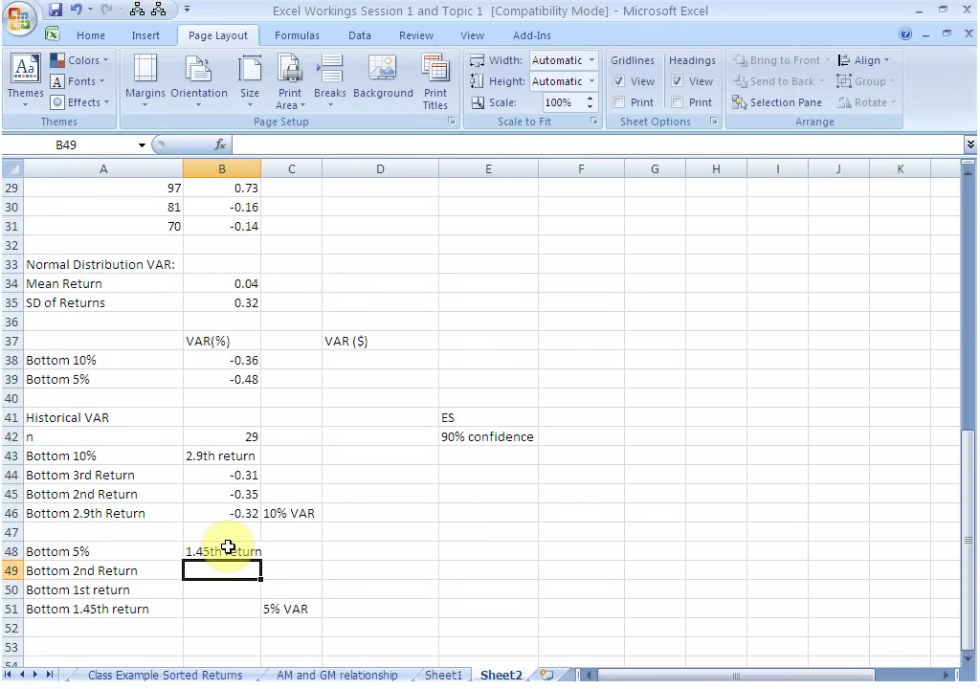
# Step: Enter =SMALL(B3:B31,2) in B49, giving the second-smallest return -0.35
pyautogui.write('=')
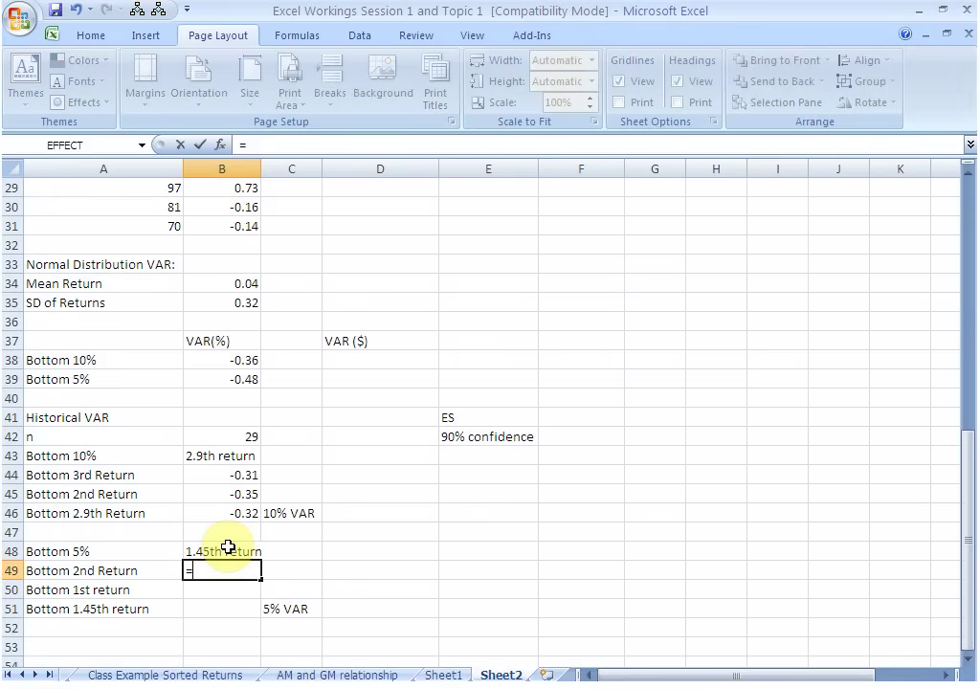
pyautogui.write('small(')
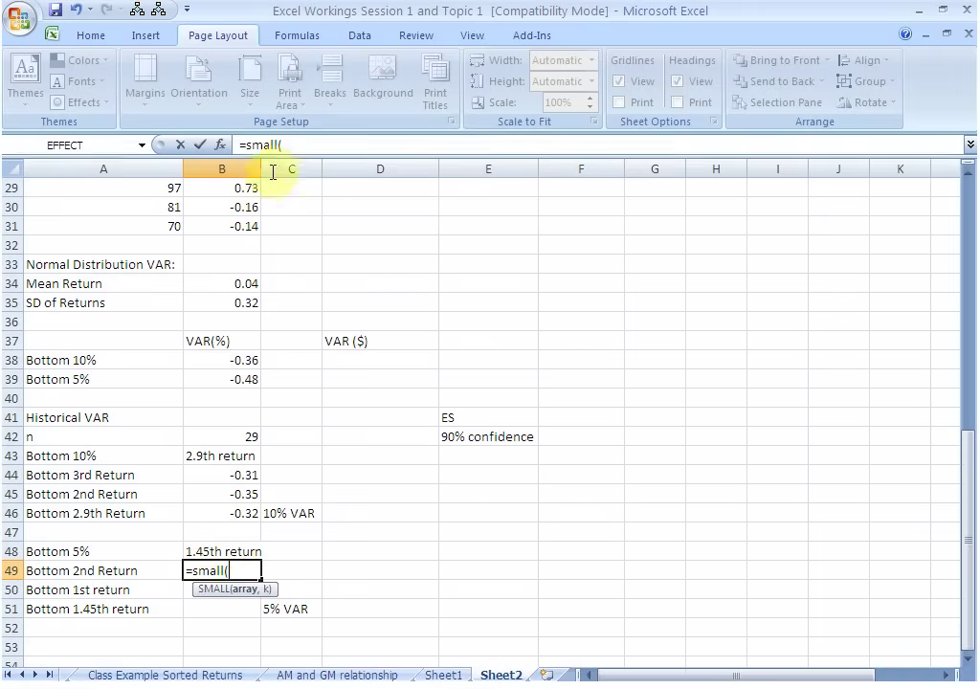
pyautogui.moveTo(243, 226)
pyautogui.mouseDown()
pyautogui.moveTo(245, 105)
pyautogui.moveTo(246, 223)
pyautogui.mouseUp()
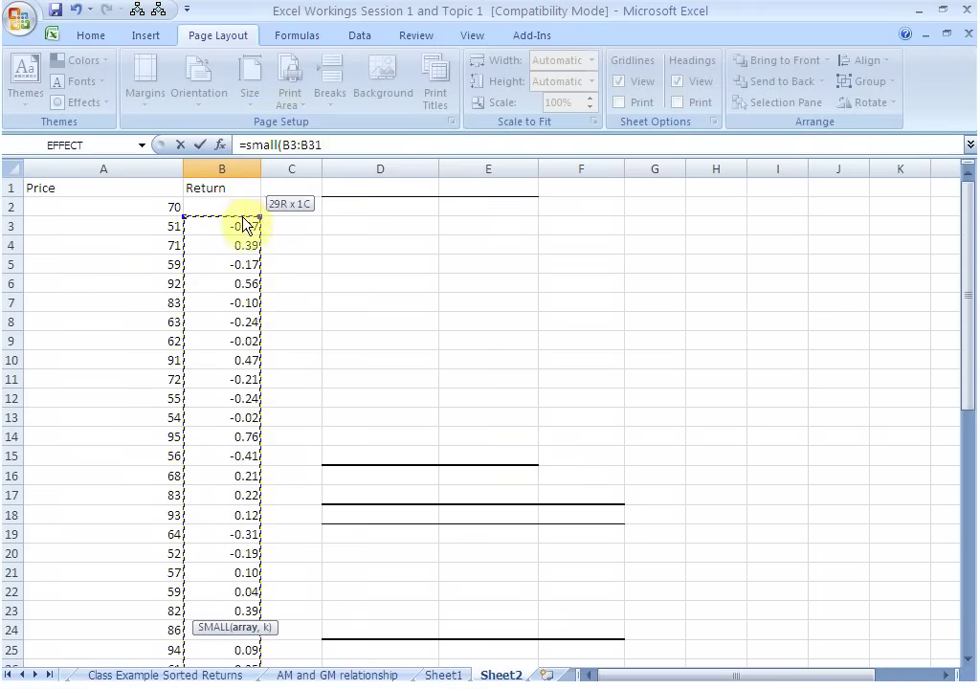
pyautogui.click(328, 145)
pyautogui.write(',')
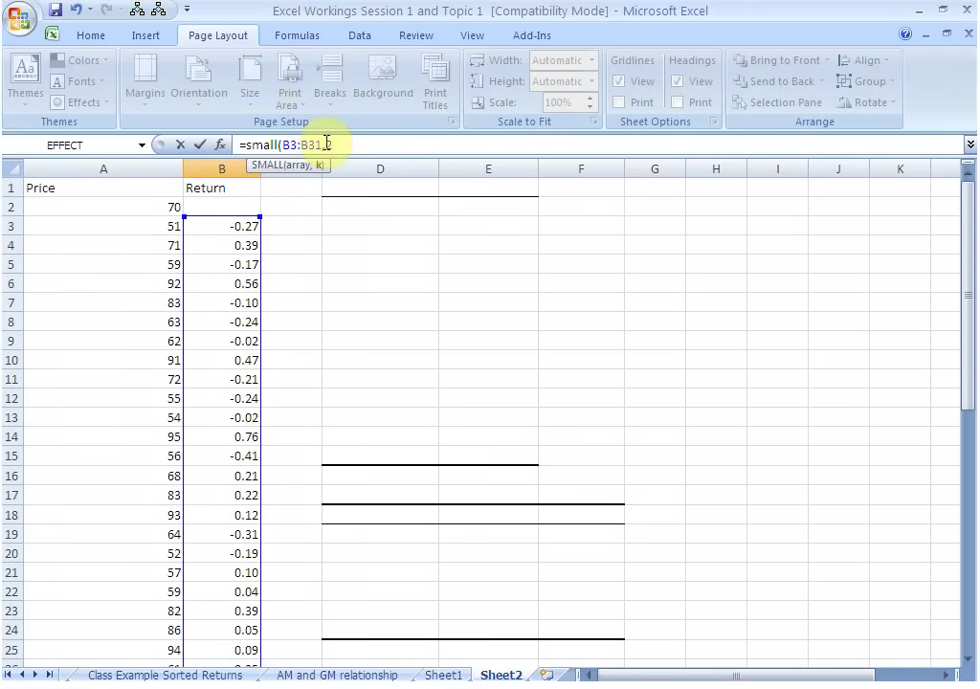
pyautogui.press('Escape')
pyautogui.scroll(-3, 316, 339)
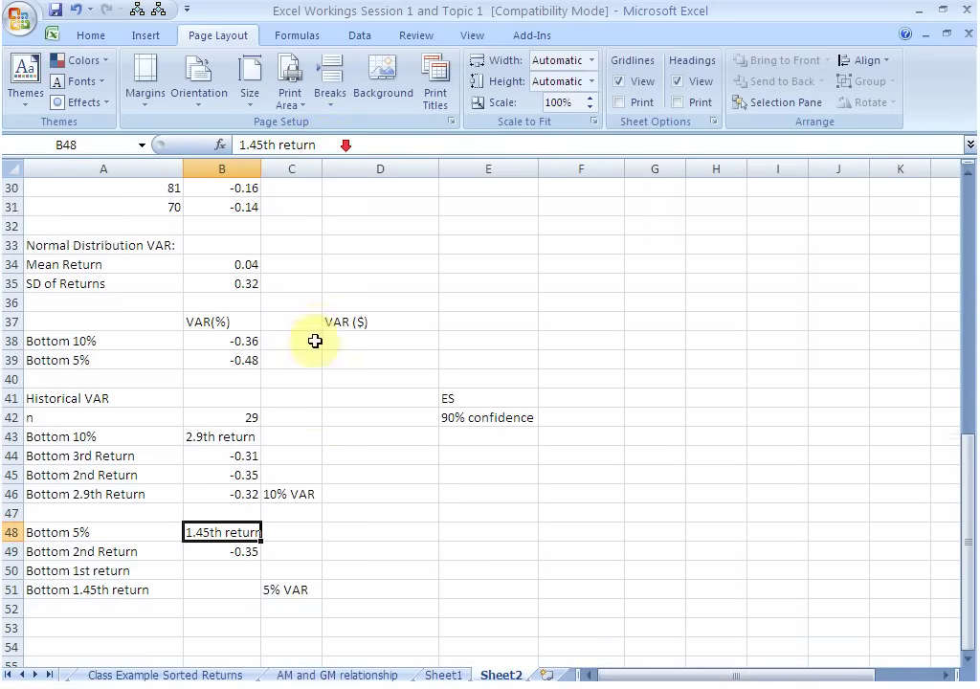
pyautogui.click(249, 489)
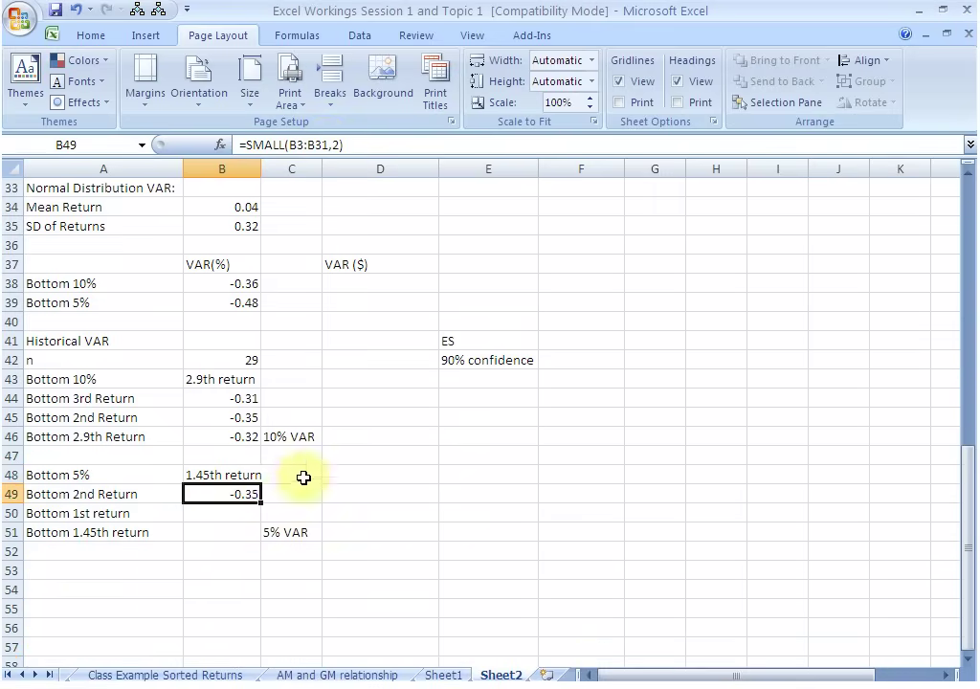
pyautogui.click(251, 511)
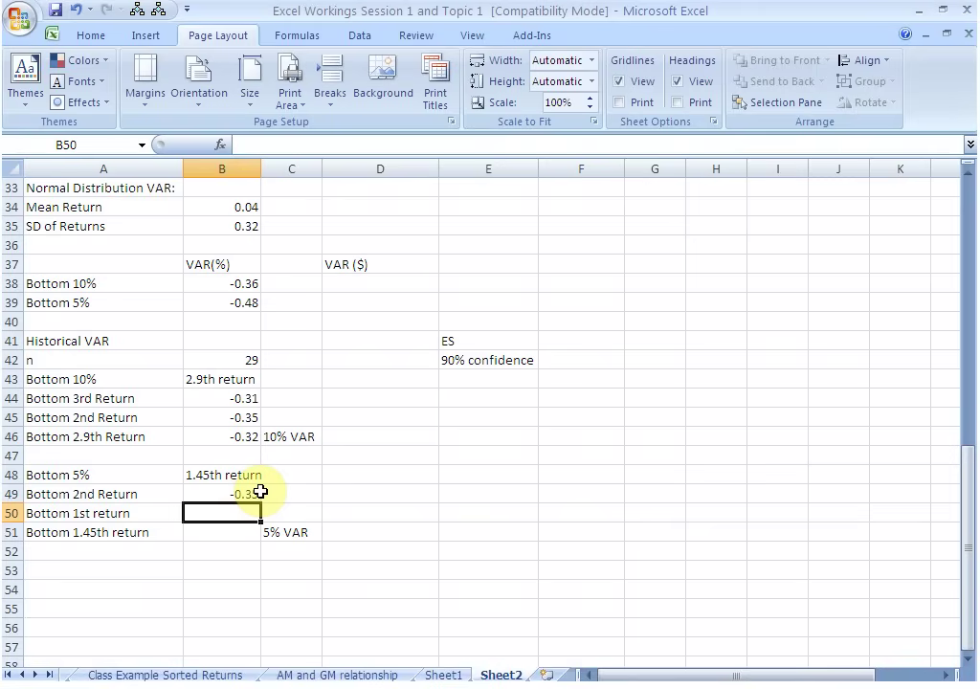
# Step: Enter =SMALL(B3:B31,1) in B50 for the smallest return -0.41, then begin B51's formula
pyautogui.write('=sma')
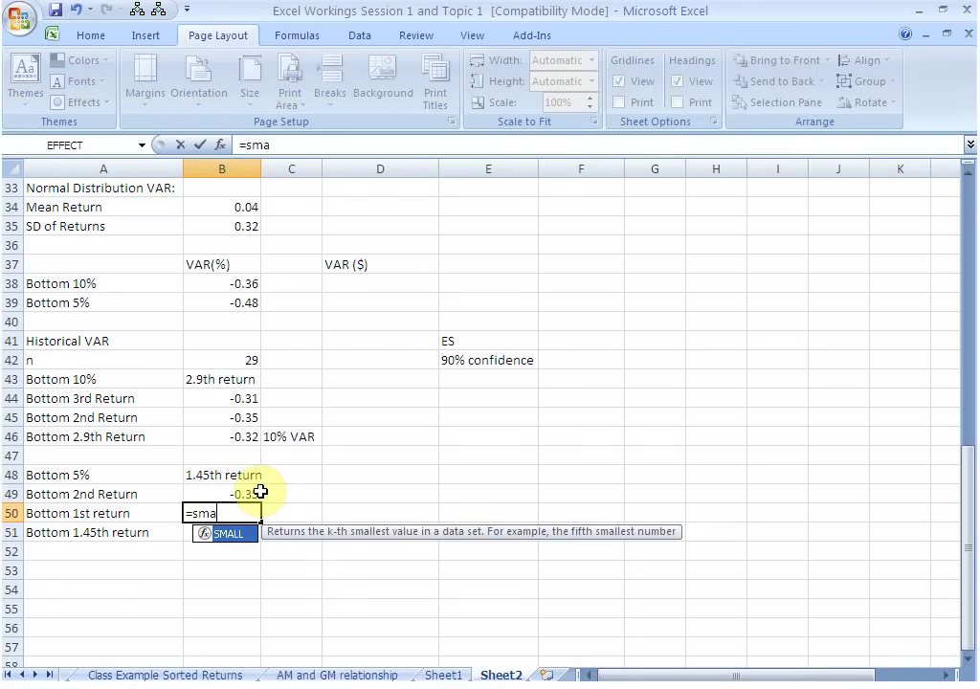
pyautogui.write('ll(')
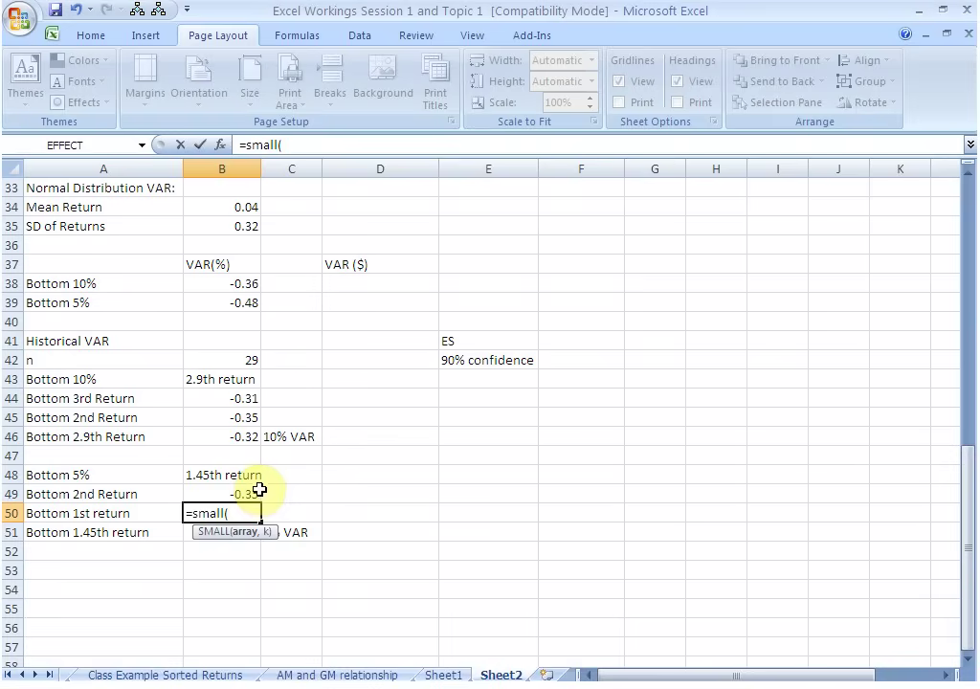
pyautogui.scroll(1, 287, 382)
pyautogui.moveTo(236, 207)
pyautogui.mouseDown()
pyautogui.moveTo(236, 98)
pyautogui.moveTo(247, 102)
pyautogui.moveTo(240, 229)
pyautogui.mouseUp()
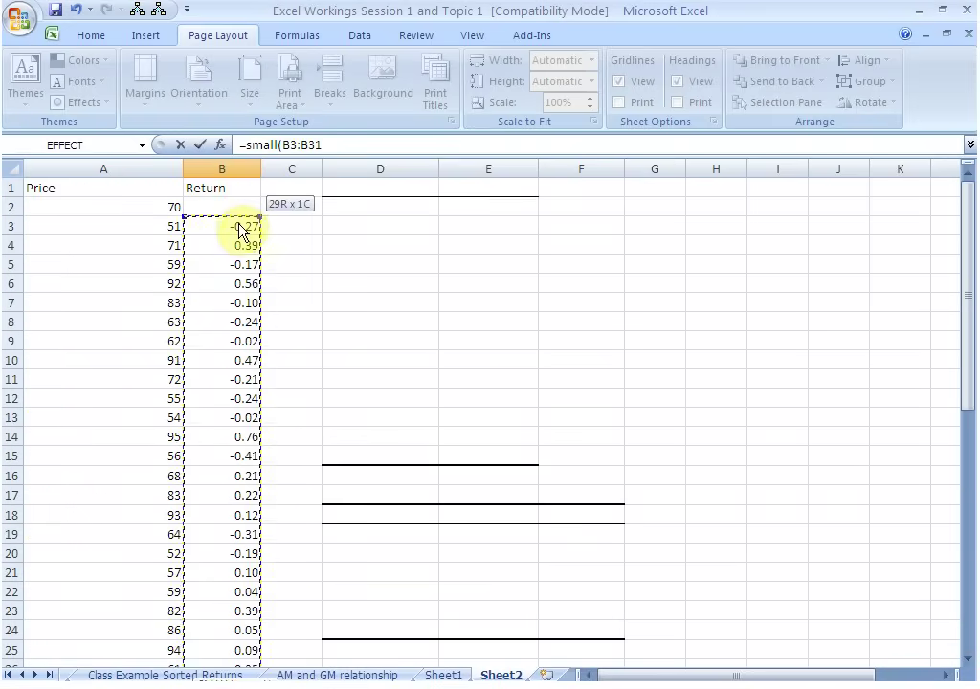
pyautogui.click(335, 145)
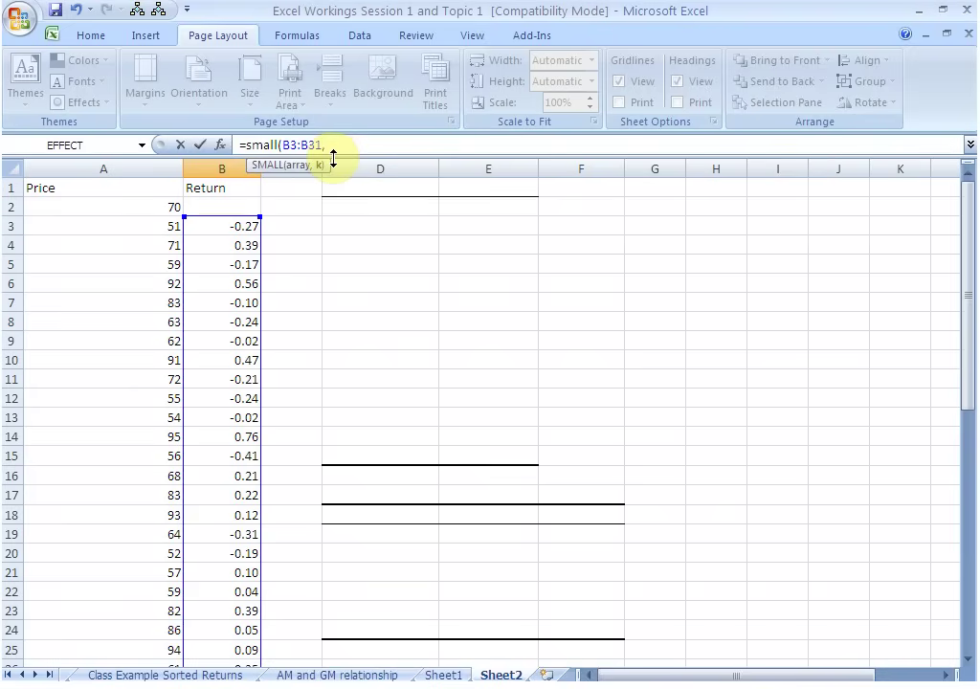
pyautogui.write(',1)')
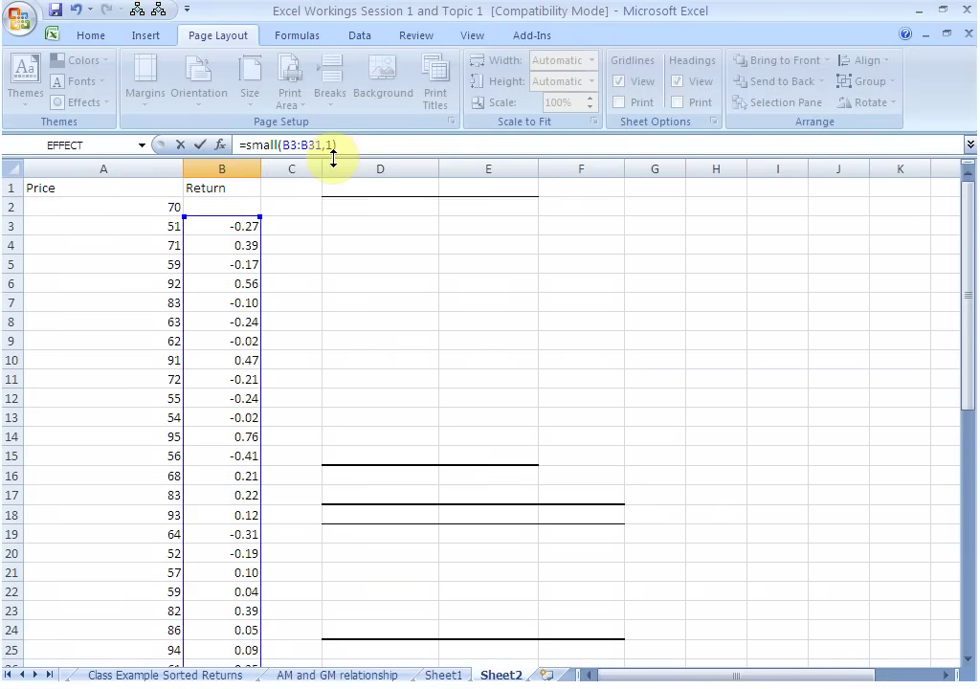
pyautogui.press('Up')
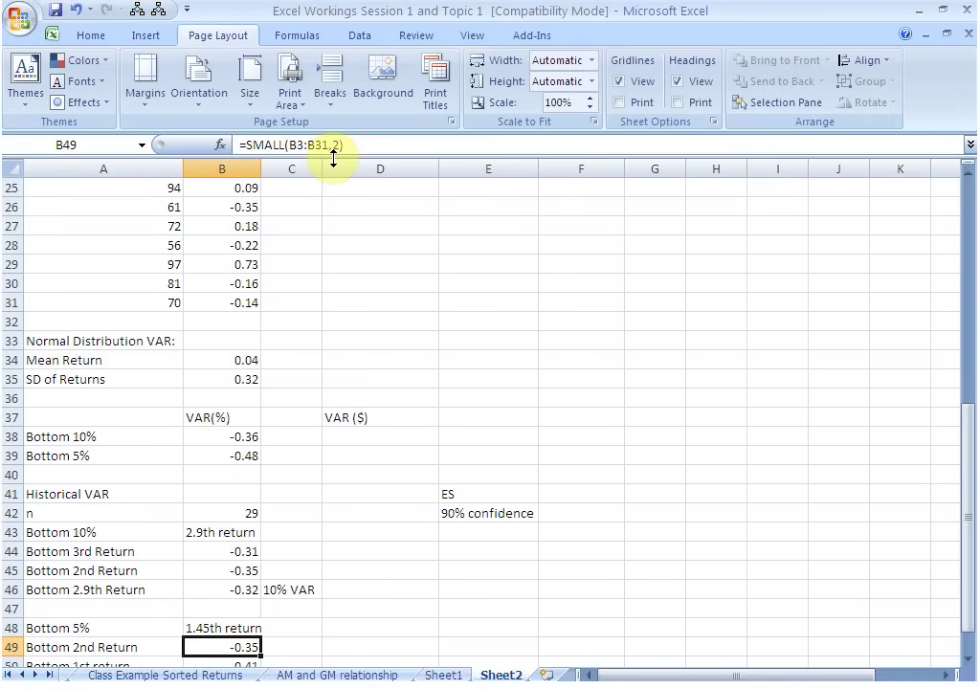
pyautogui.scroll(-1, 326, 317)
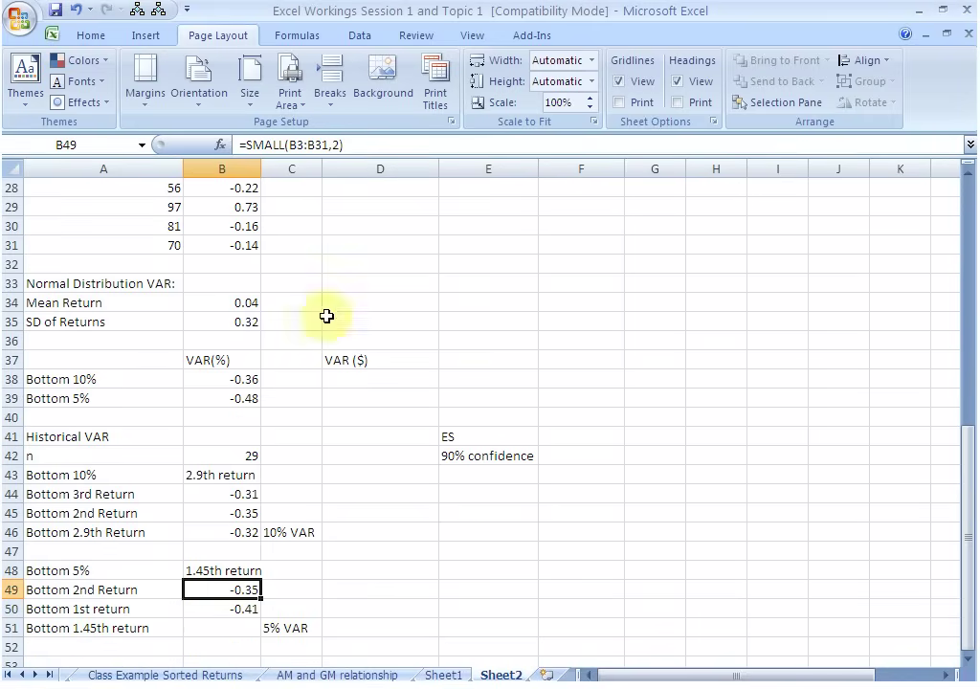
pyautogui.click(239, 610)
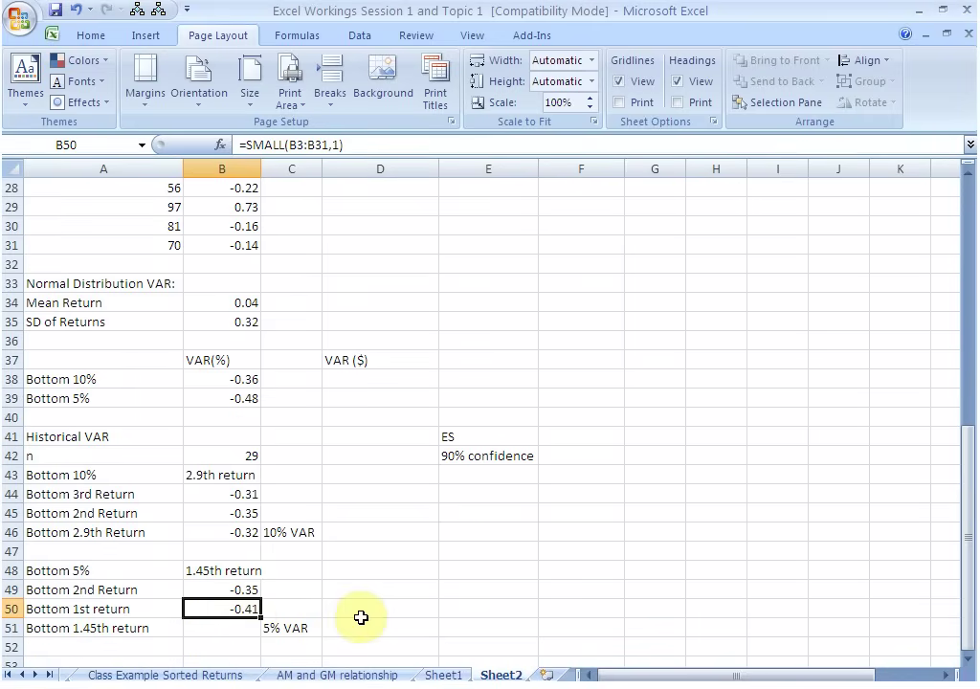
pyautogui.click(223, 628)
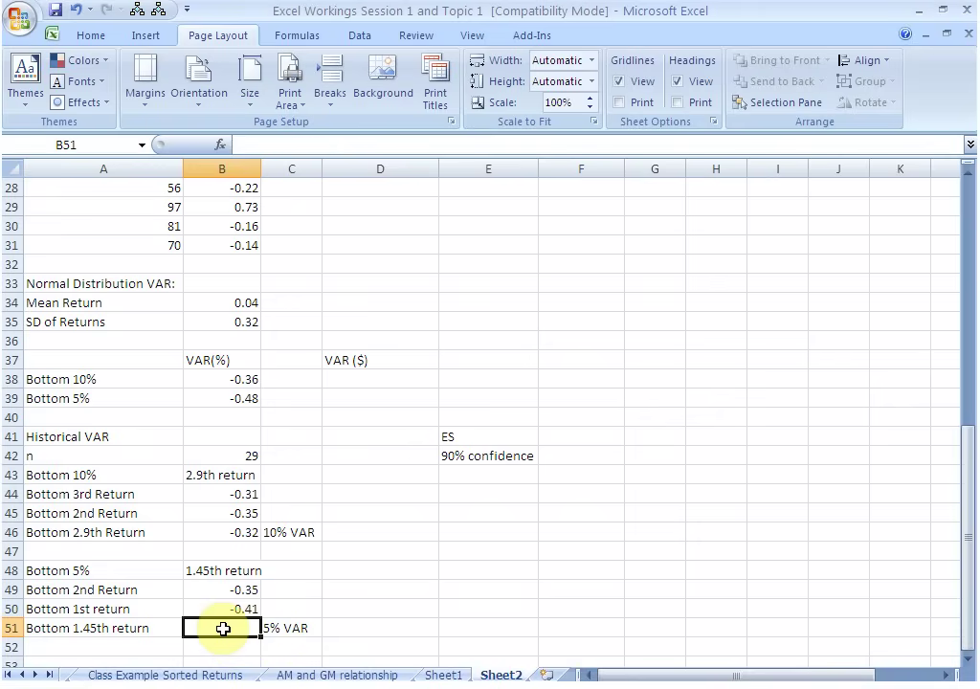
pyautogui.write('=')
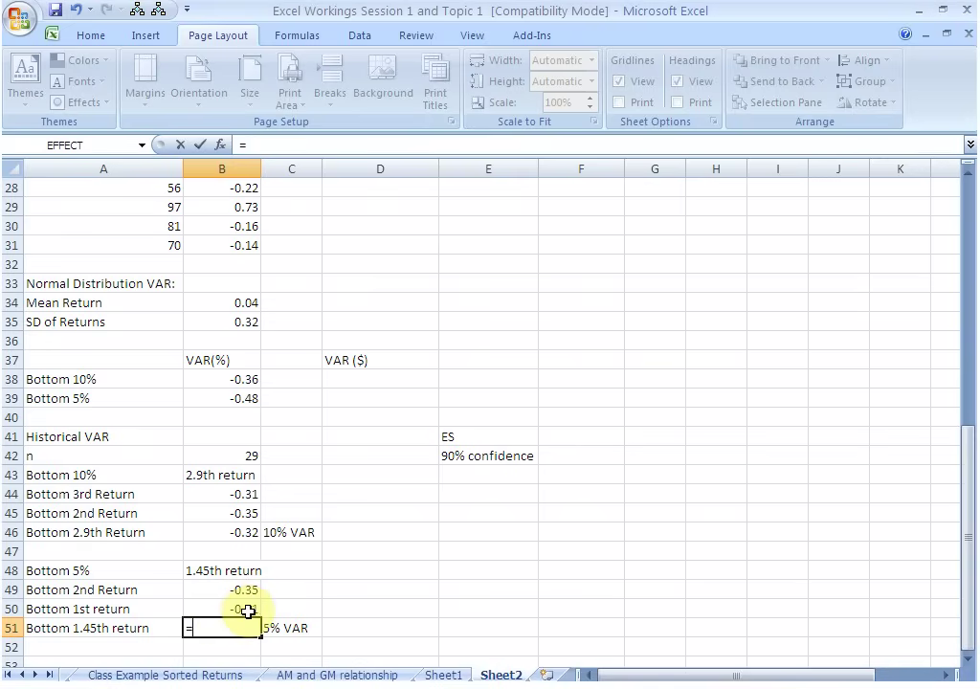
# Step: Build the interpolation formula =B50+(B49-B50)*45 in B51
pyautogui.click(248, 612)
pyautogui.write('+(')
pyautogui.click(248, 588)
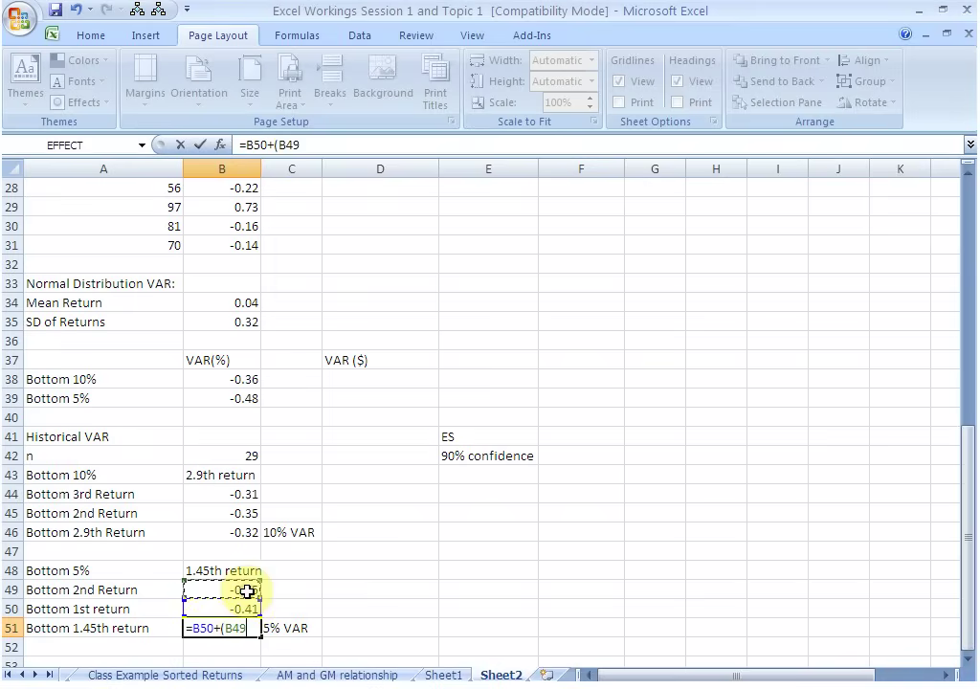
pyautogui.write('-')
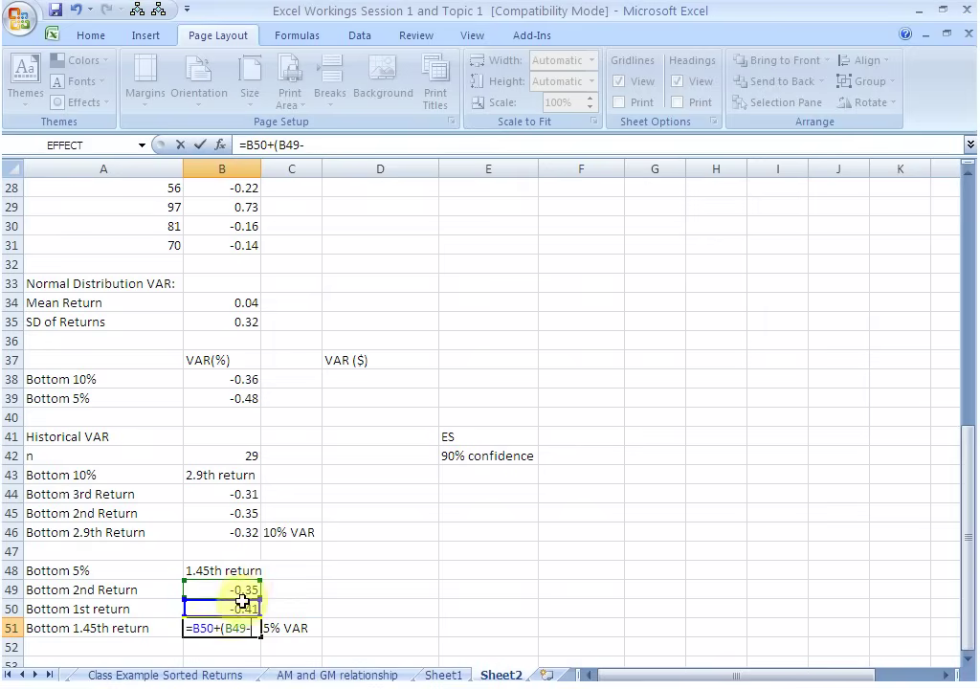
pyautogui.click(241, 607)
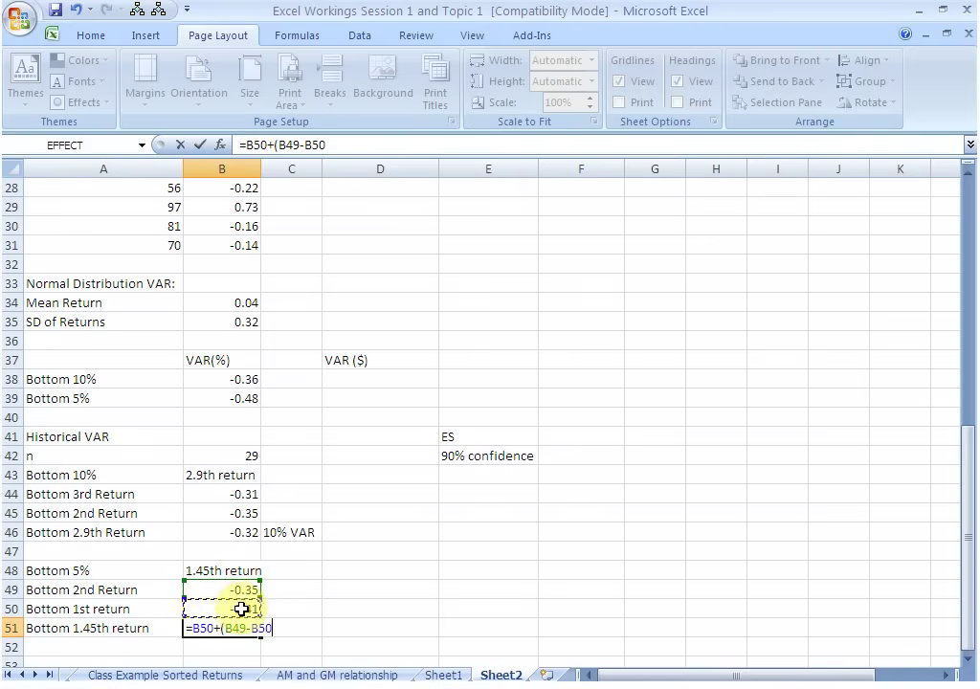
pyautogui.write(')*45')
pyautogui.click(242, 608)
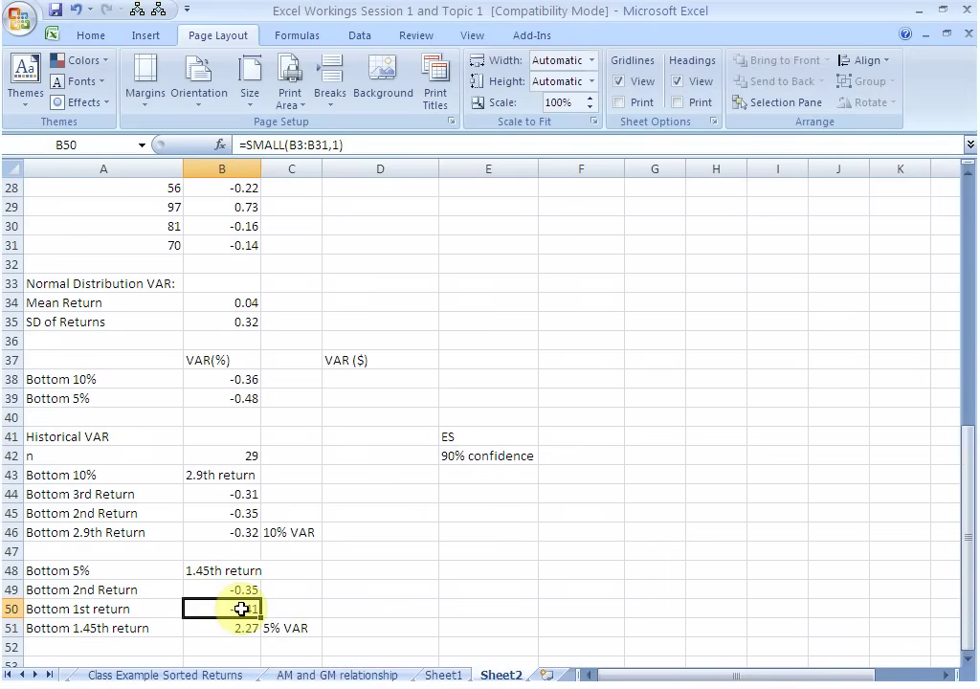
pyautogui.click(241, 628)
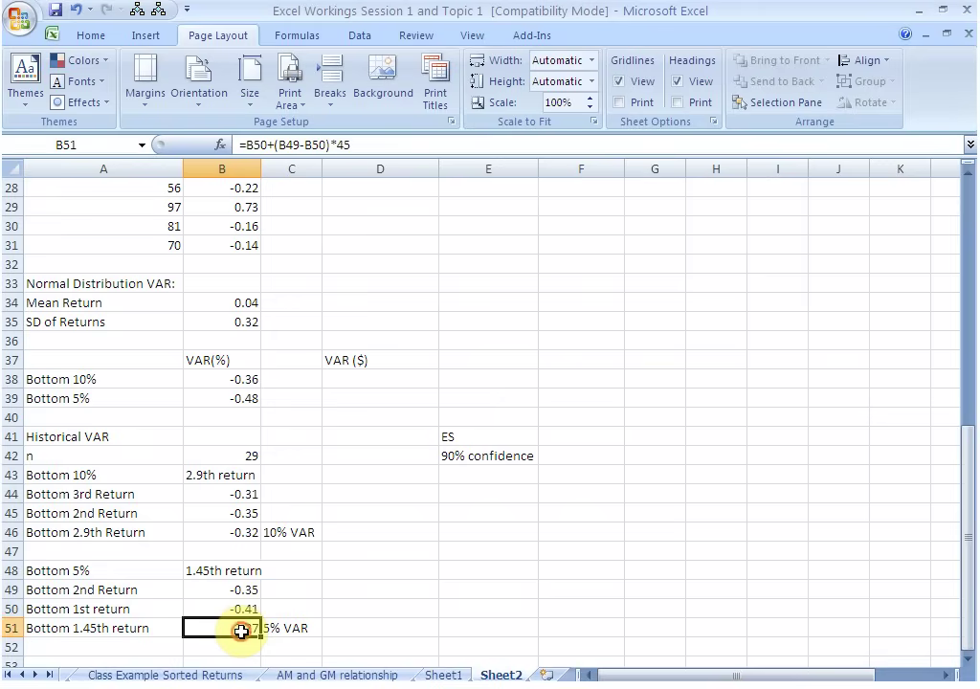
# Step: Correct B51's multiplier to .45 so it shows the 5% historical VaR, -0.38
pyautogui.click(340, 143)
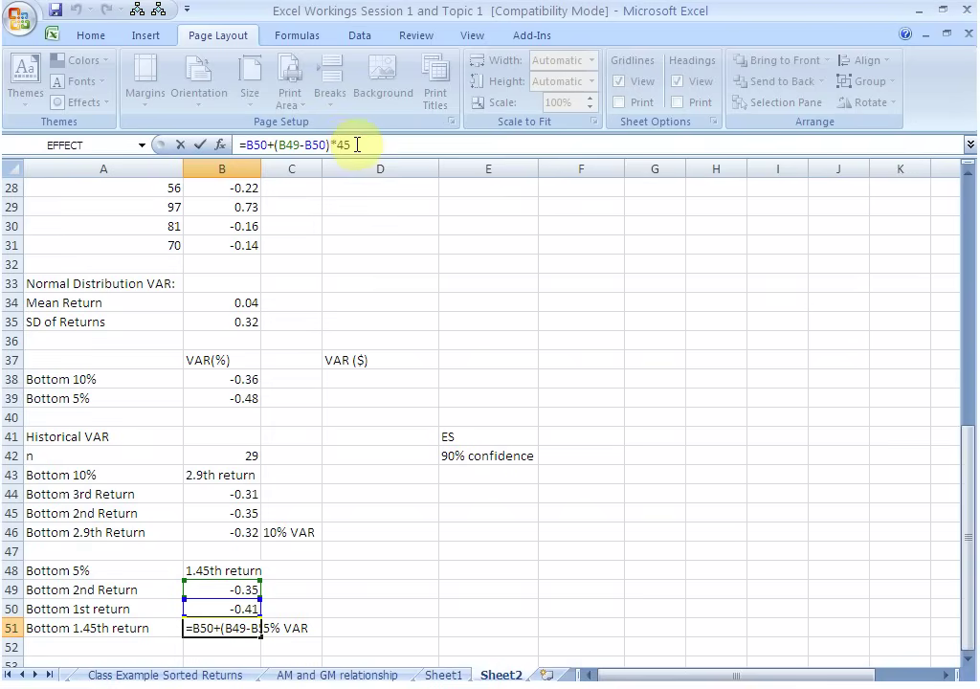
pyautogui.write('.')
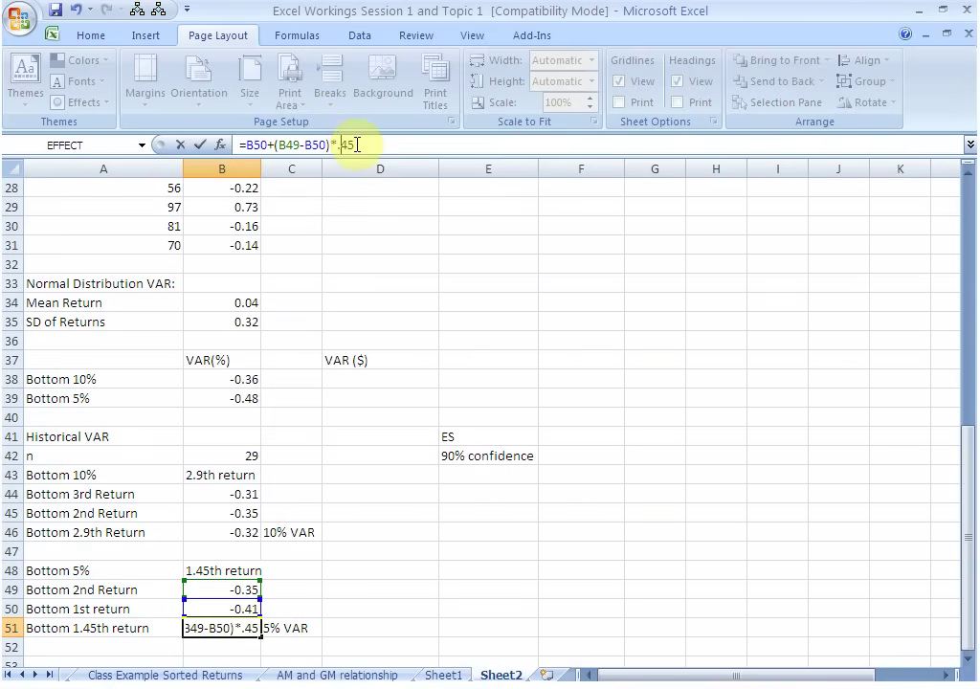
pyautogui.hotkey('shift', 'Return')
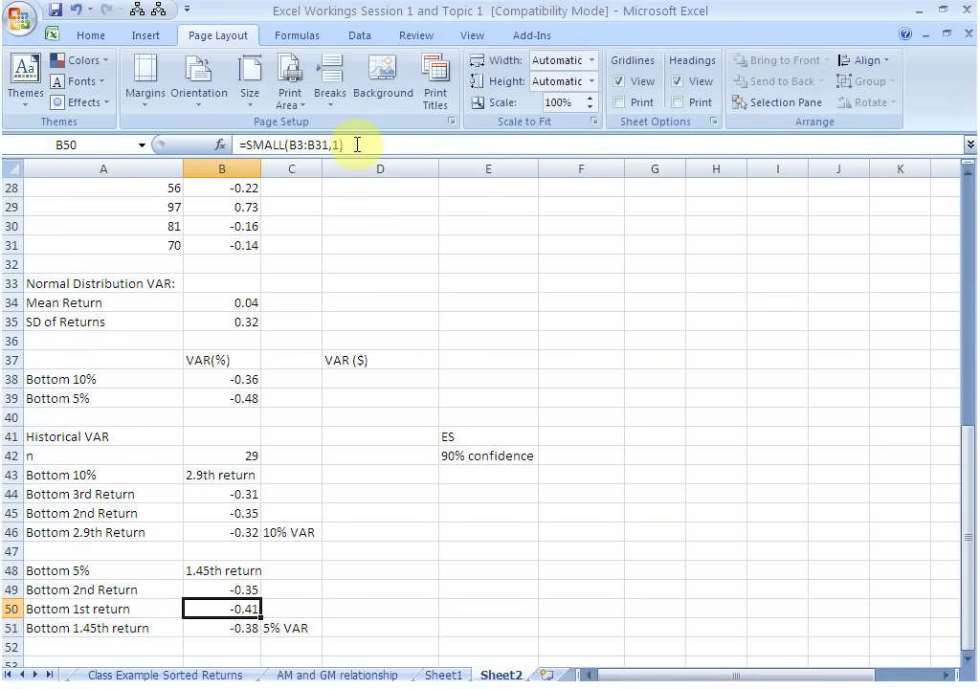
pyautogui.click(250, 630)
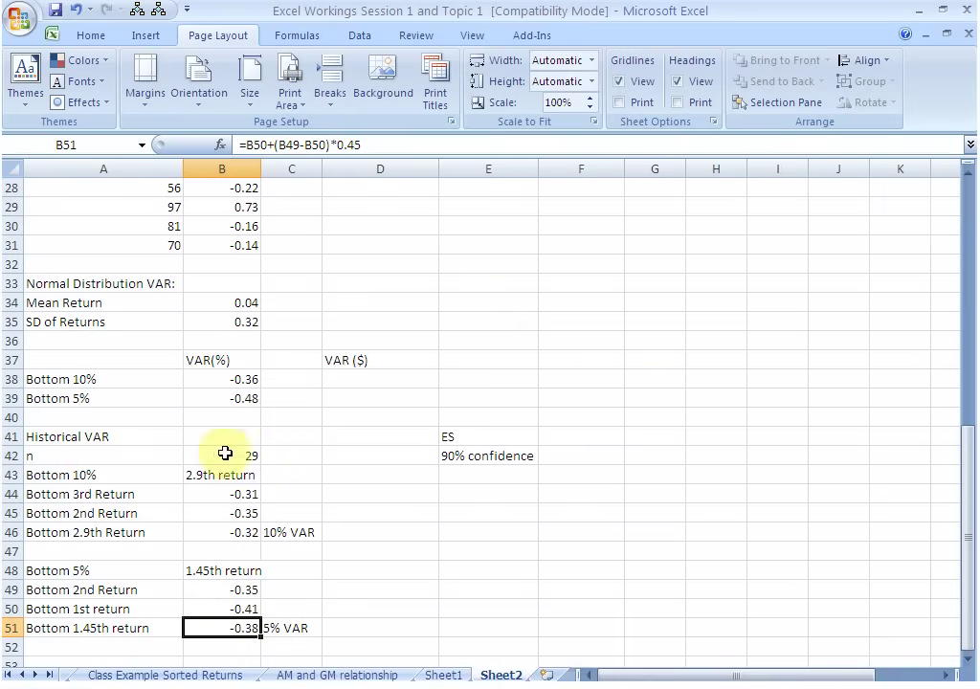
pyautogui.click(254, 399)
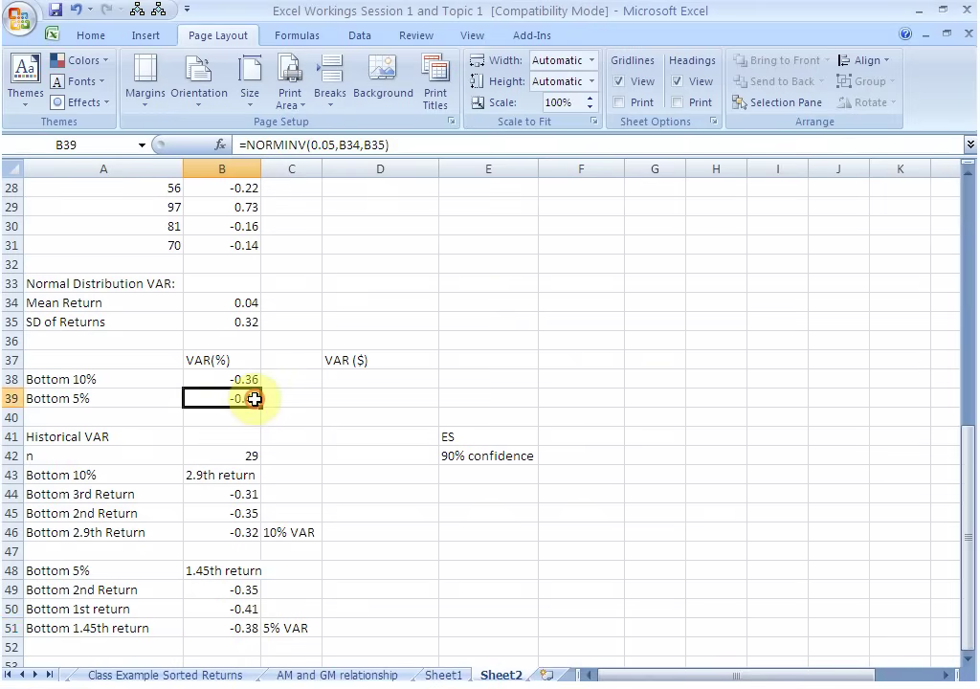
pyautogui.click(247, 628)
pyautogui.click(243, 404)
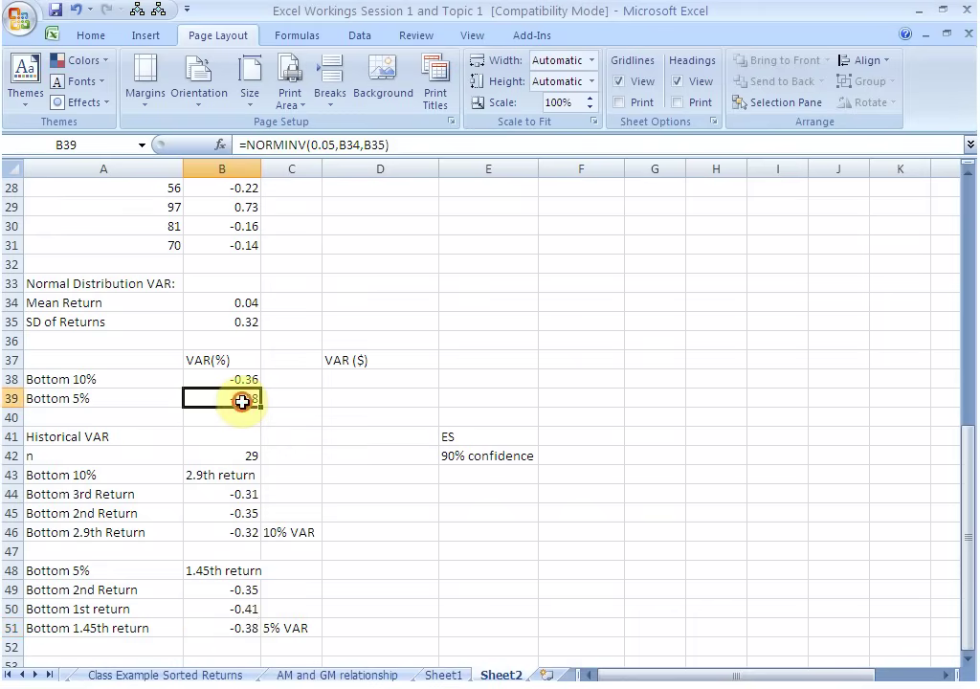
pyautogui.click(243, 630)
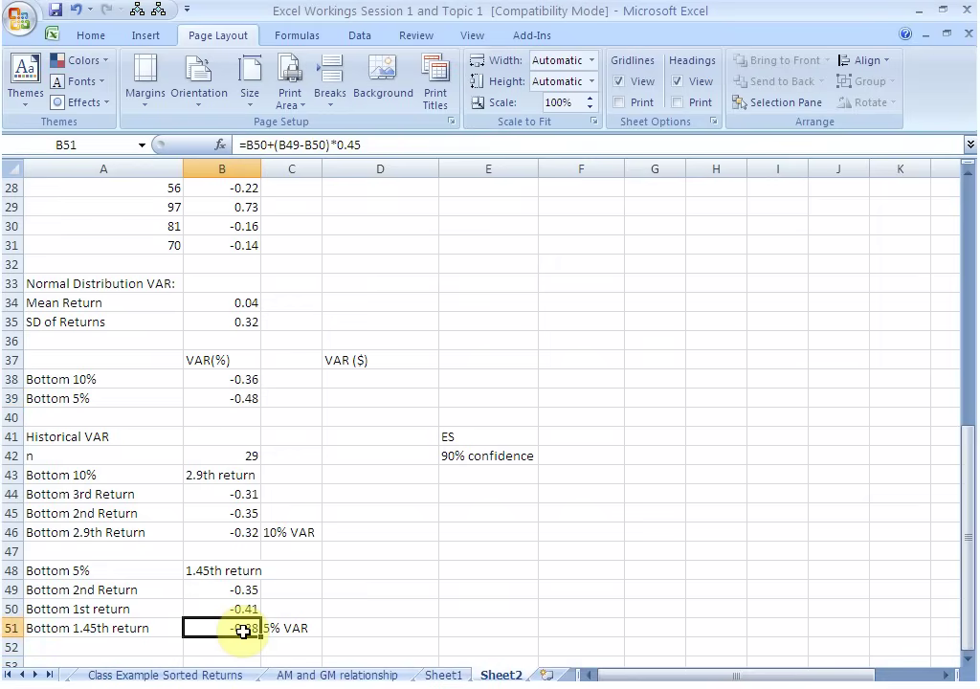
pyautogui.scroll(9, 243, 631)
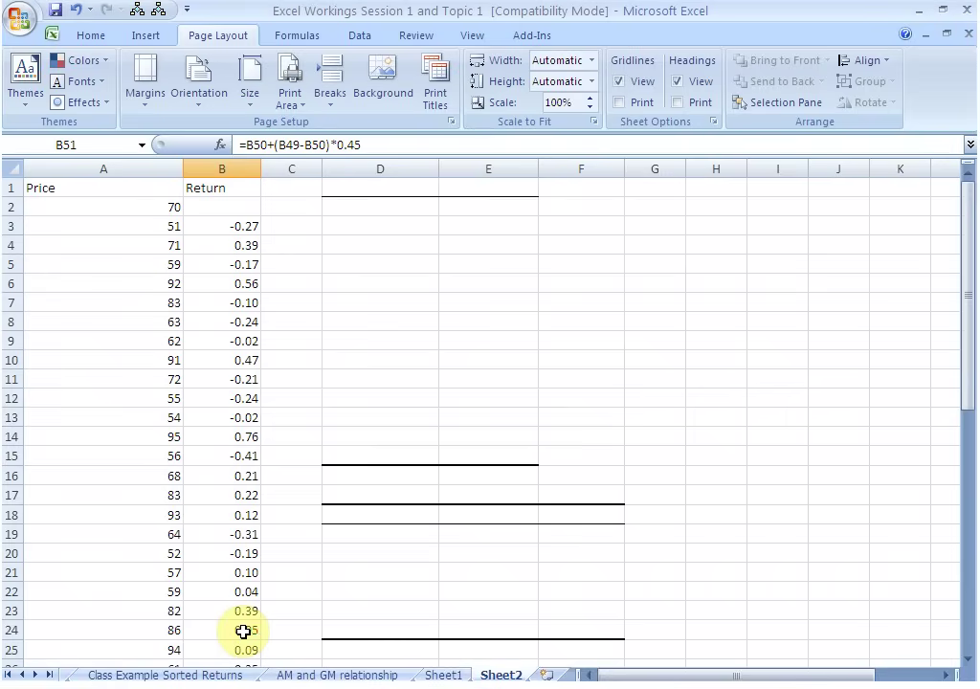
# Step: Confirm the Analysis ToolPak is enabled under Excel Options Add-Ins, then close the list
pyautogui.click(361, 38)
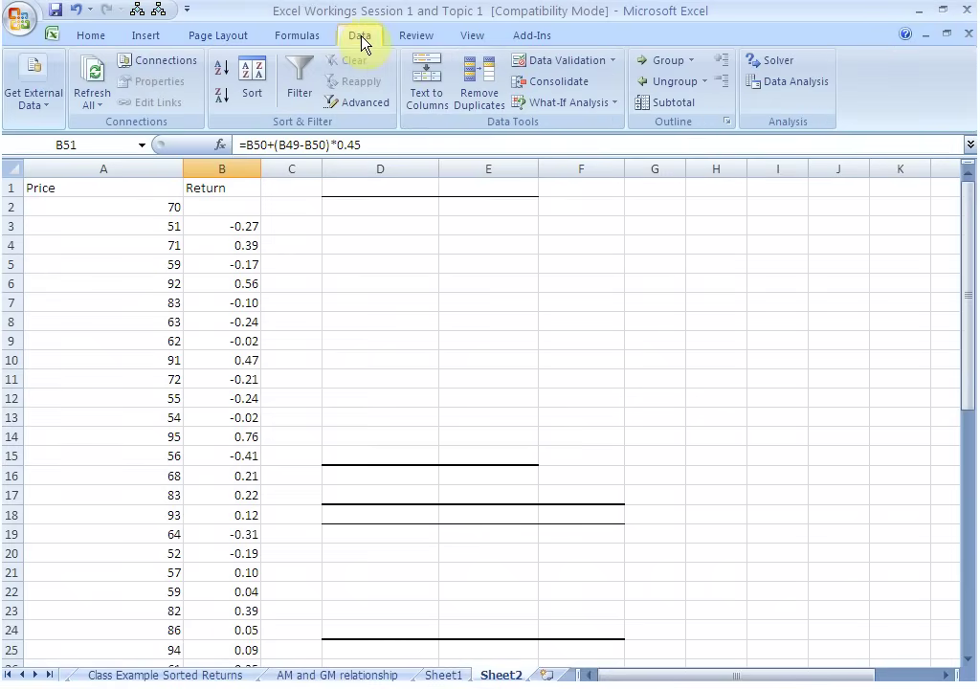
pyautogui.click(787, 88)
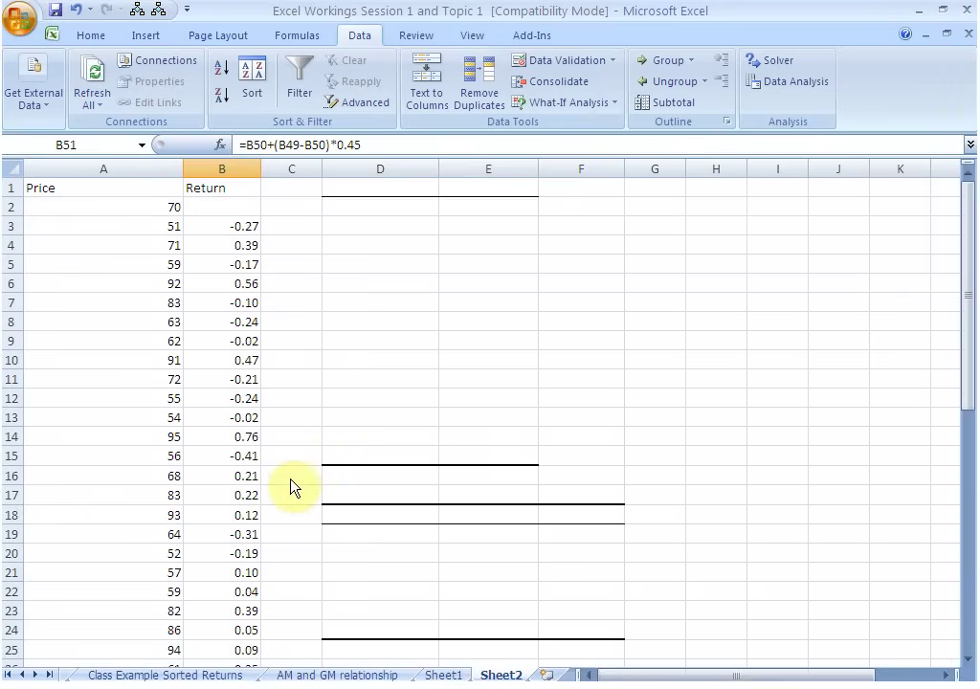
pyautogui.hotkey('alt', 'f')
pyautogui.press('i')
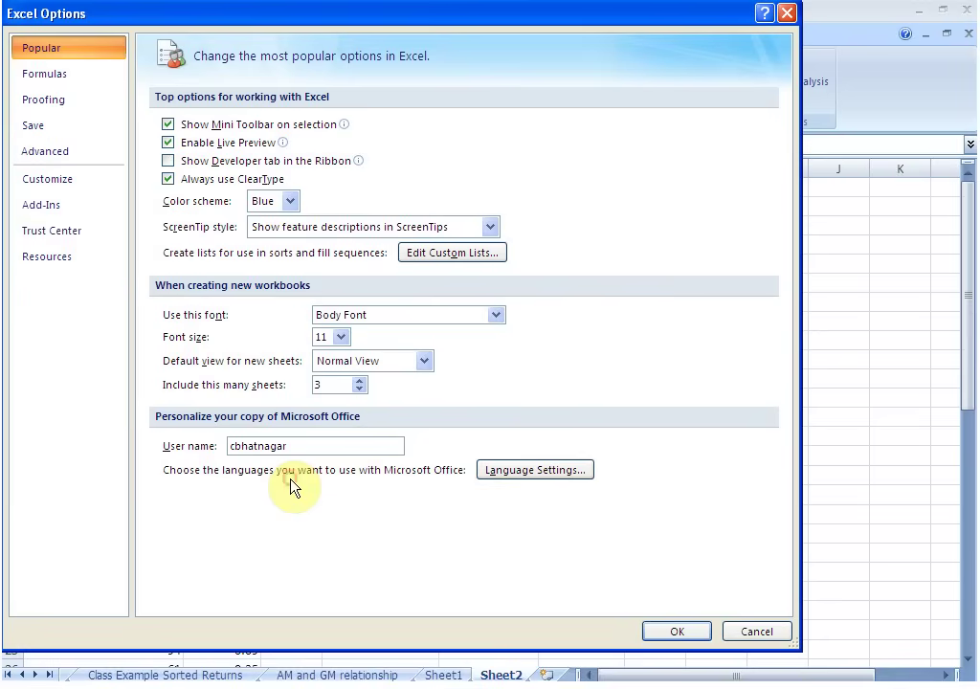
pyautogui.click(45, 212)
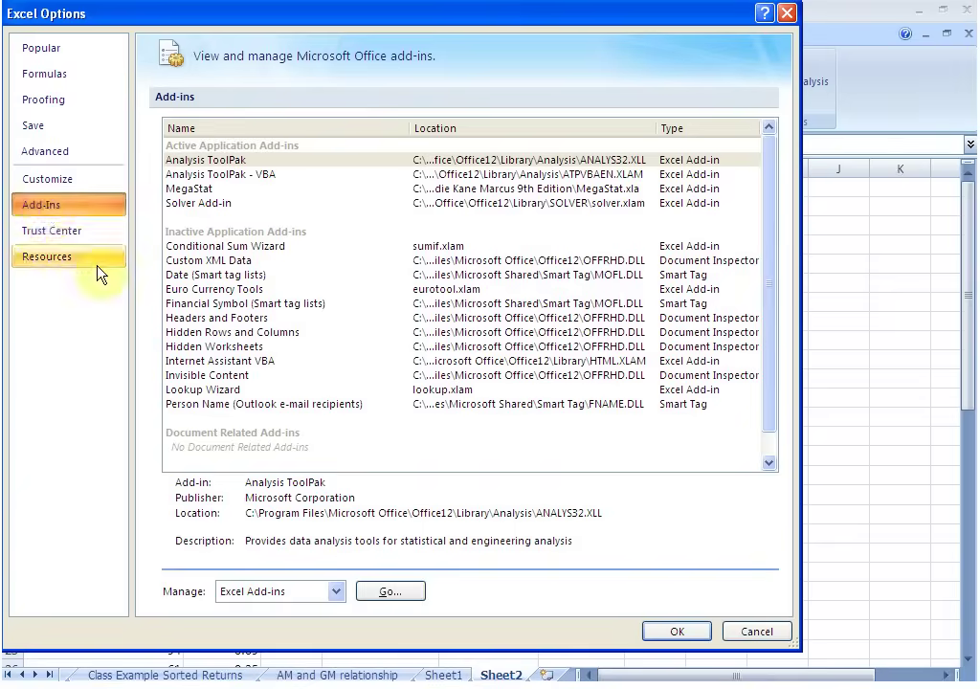
pyautogui.click(390, 592)
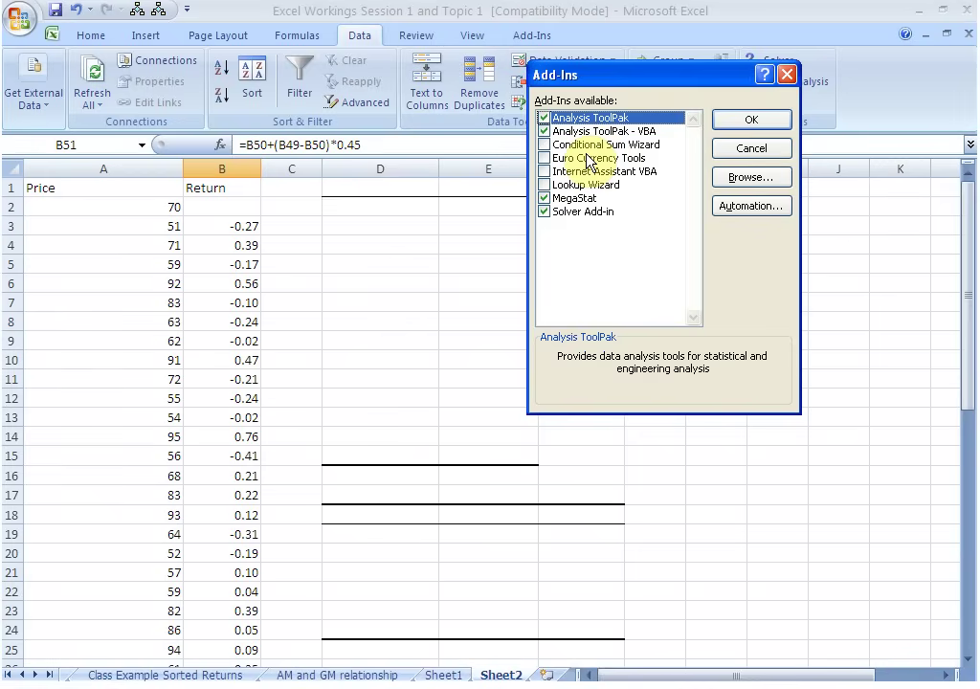
pyautogui.click(544, 119)
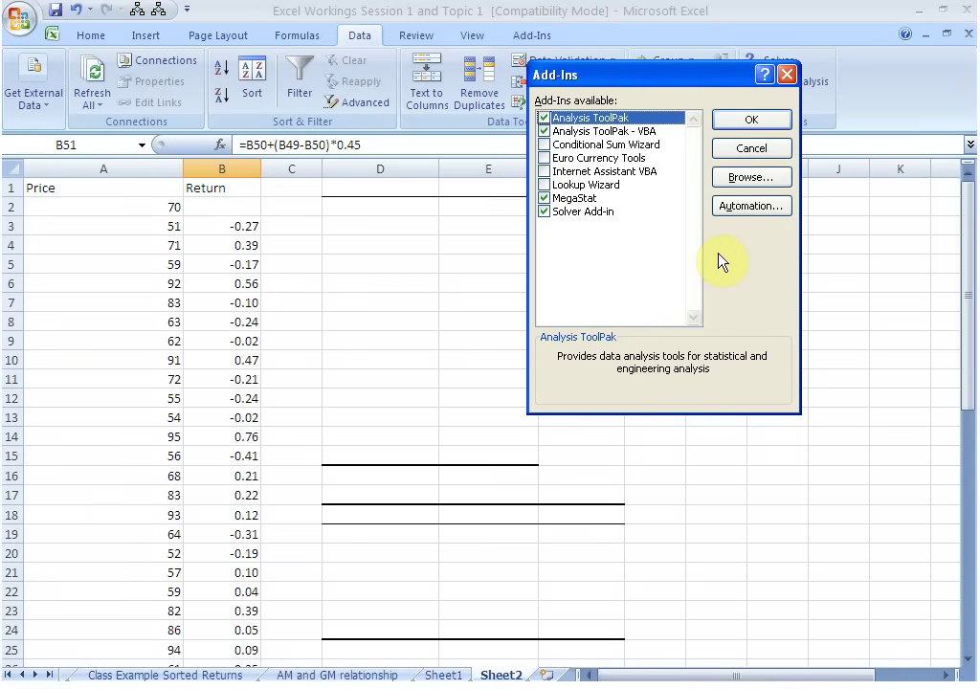
pyautogui.click(742, 151)
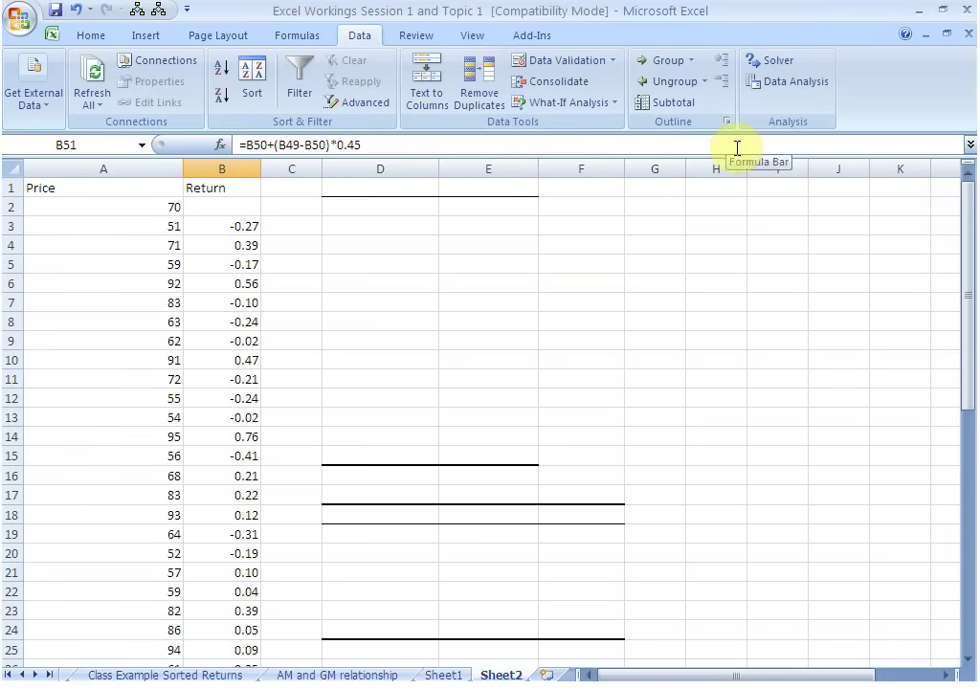
# Step: Run Descriptive Statistics on returns $B$3:$B$31 with summary statistics output at $D$1
pyautogui.click(776, 86)
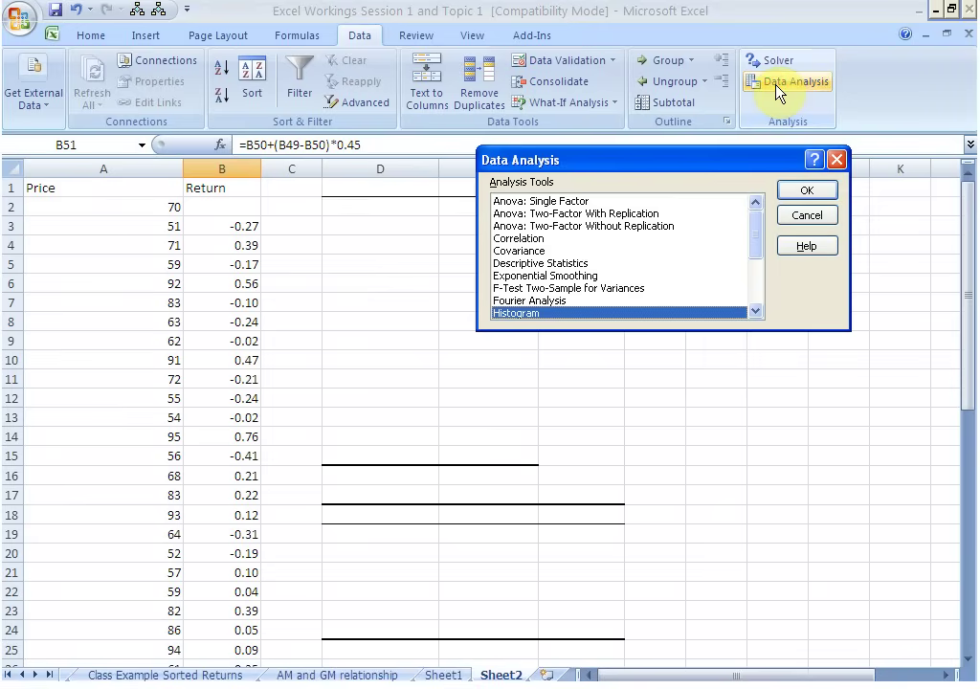
pyautogui.click(567, 265)
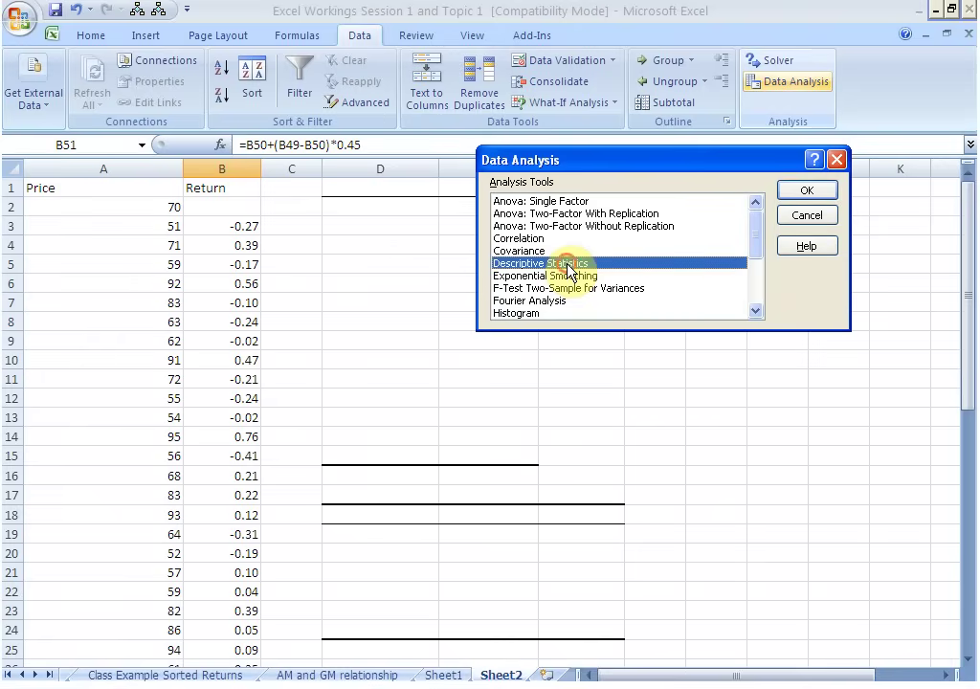
pyautogui.click(803, 192)
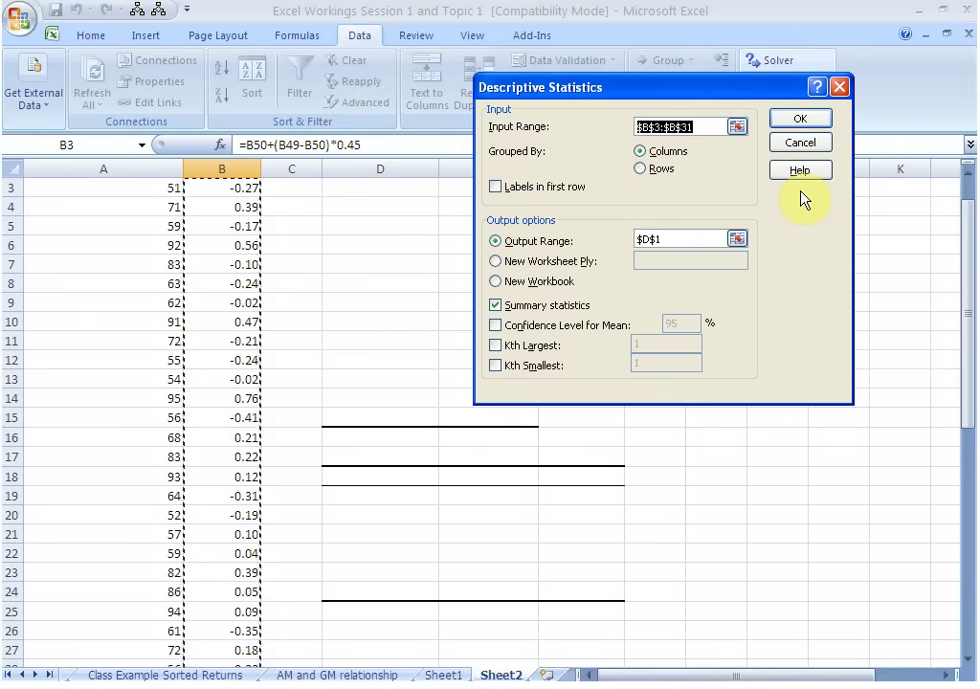
pyautogui.scroll(1, 258, 483)
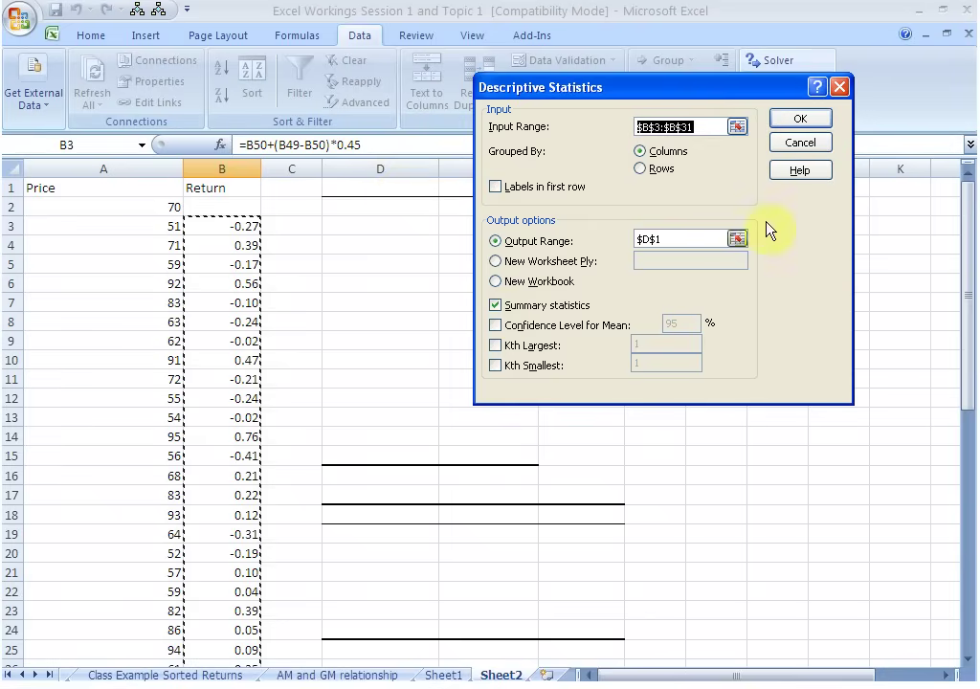
pyautogui.click(798, 123)
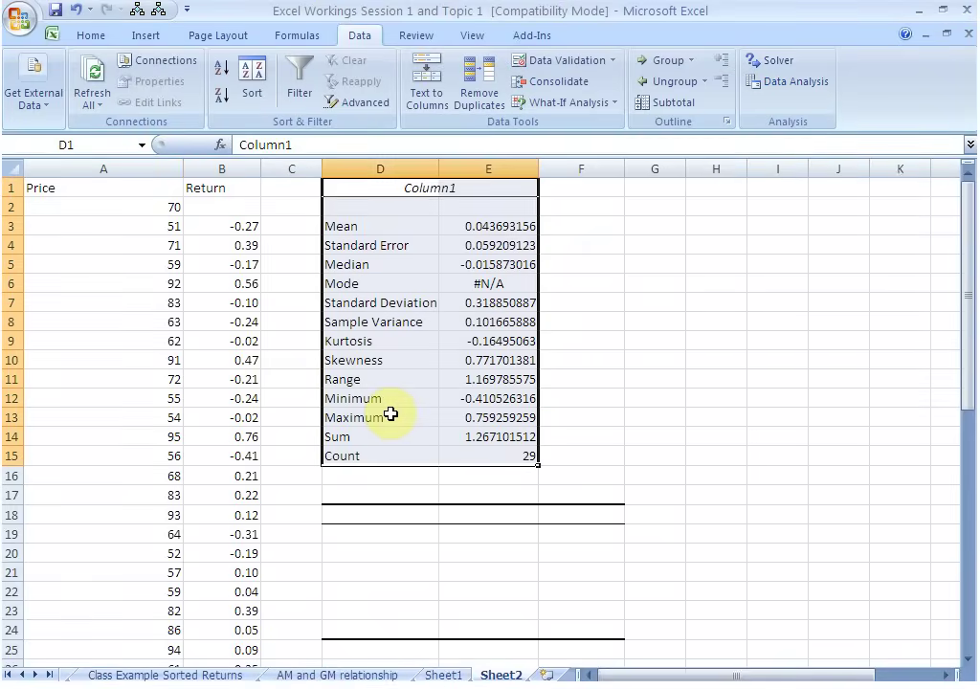
pyautogui.click(496, 227)
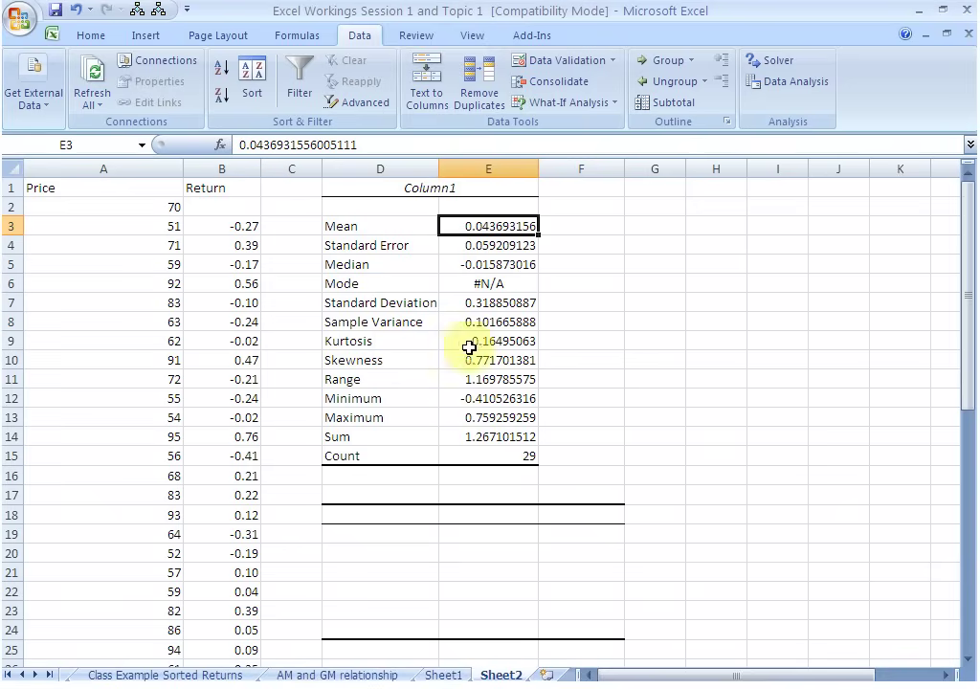
pyautogui.click(504, 343)
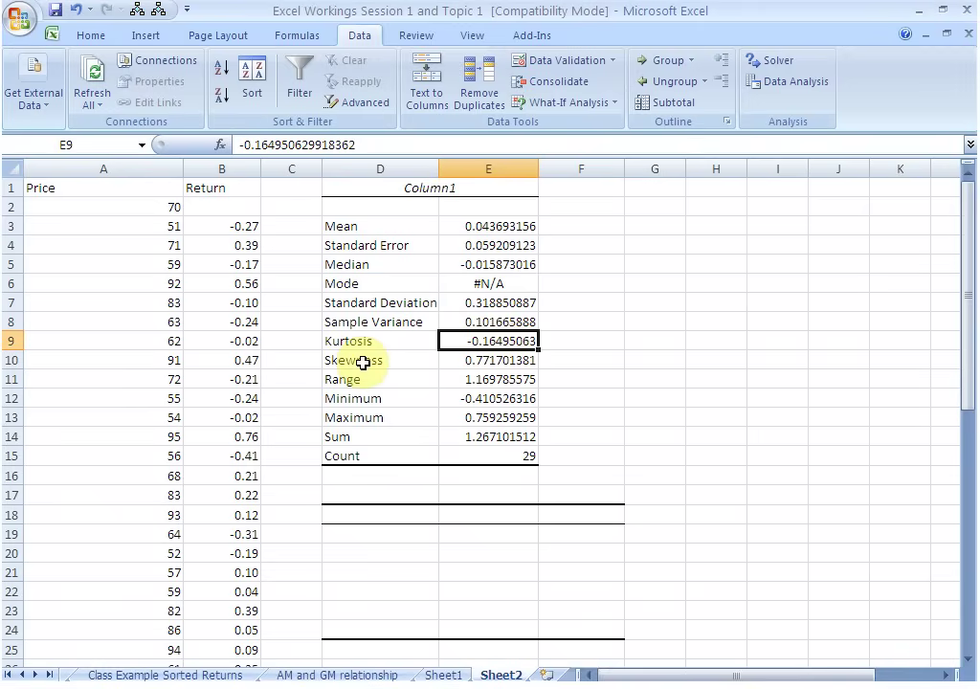
pyautogui.click(495, 364)
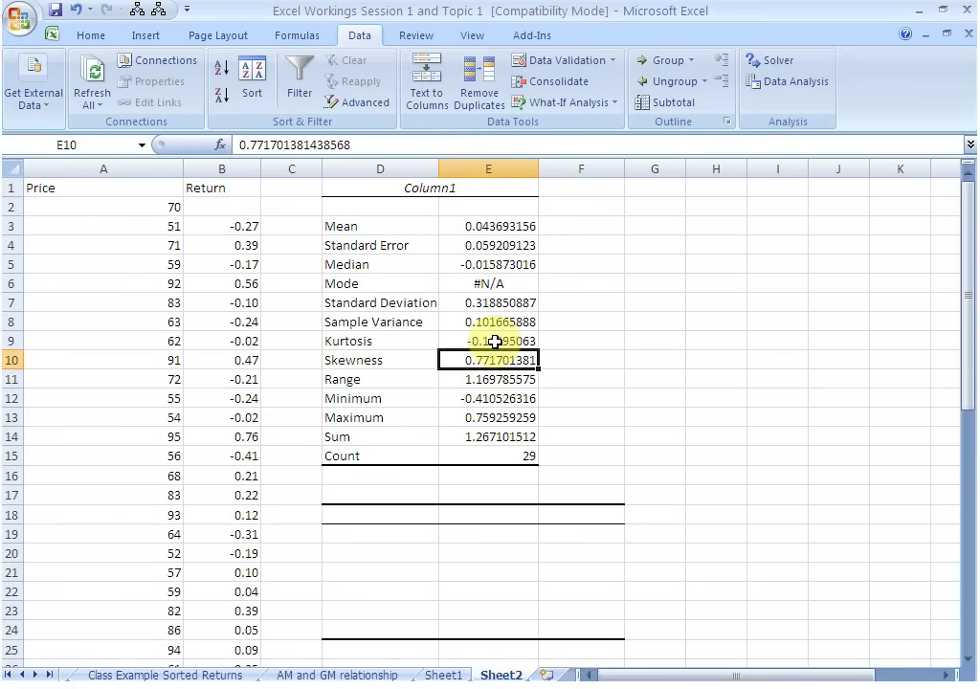
pyautogui.click(495, 341)
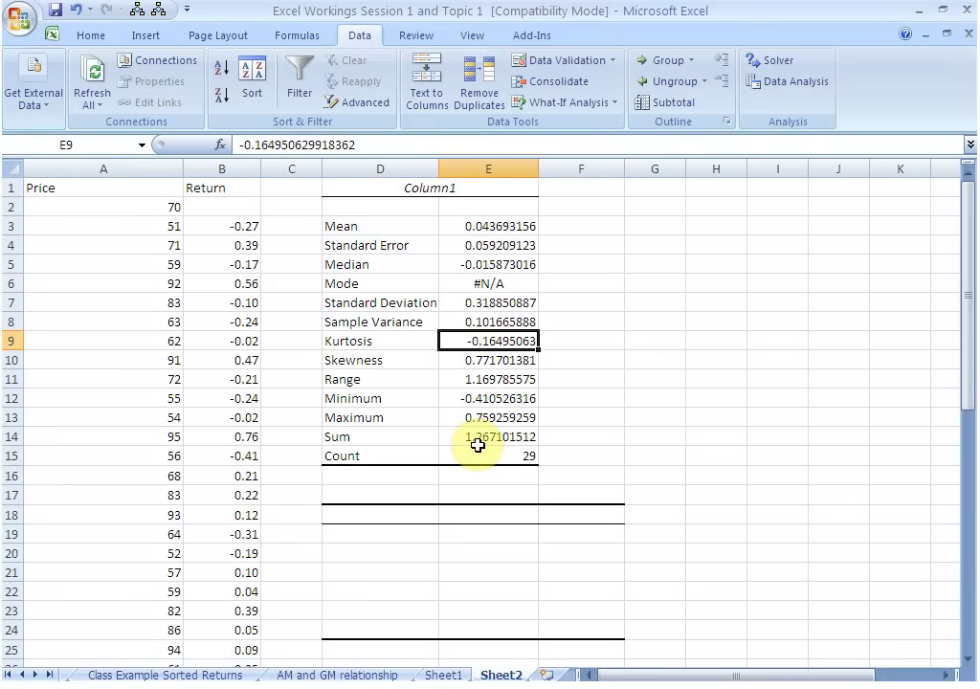
pyautogui.scroll(-8, 477, 446)
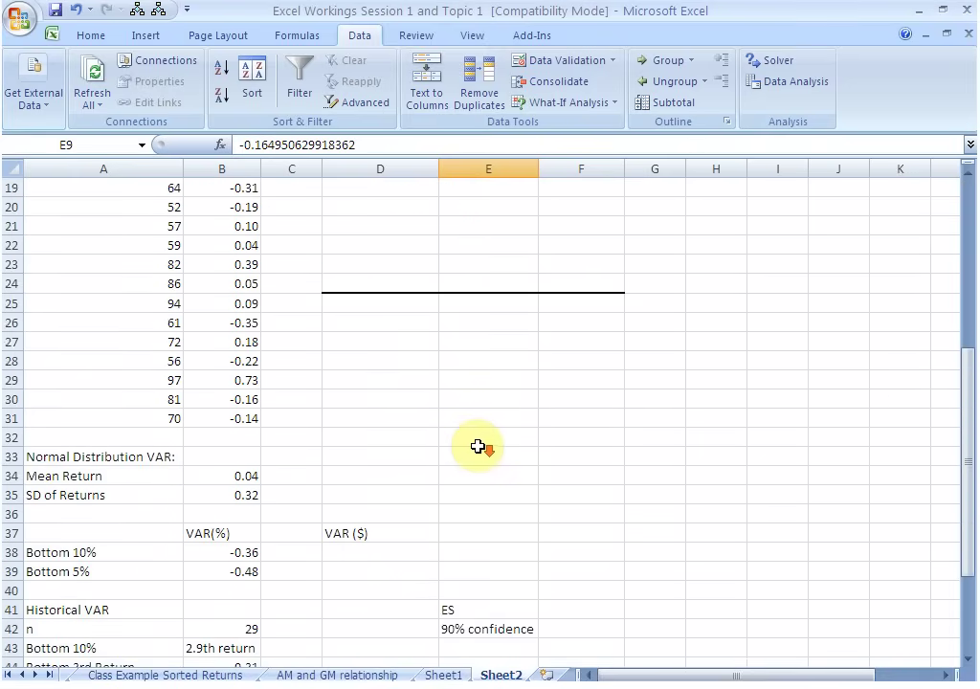
pyautogui.scroll(-2, 478, 445)
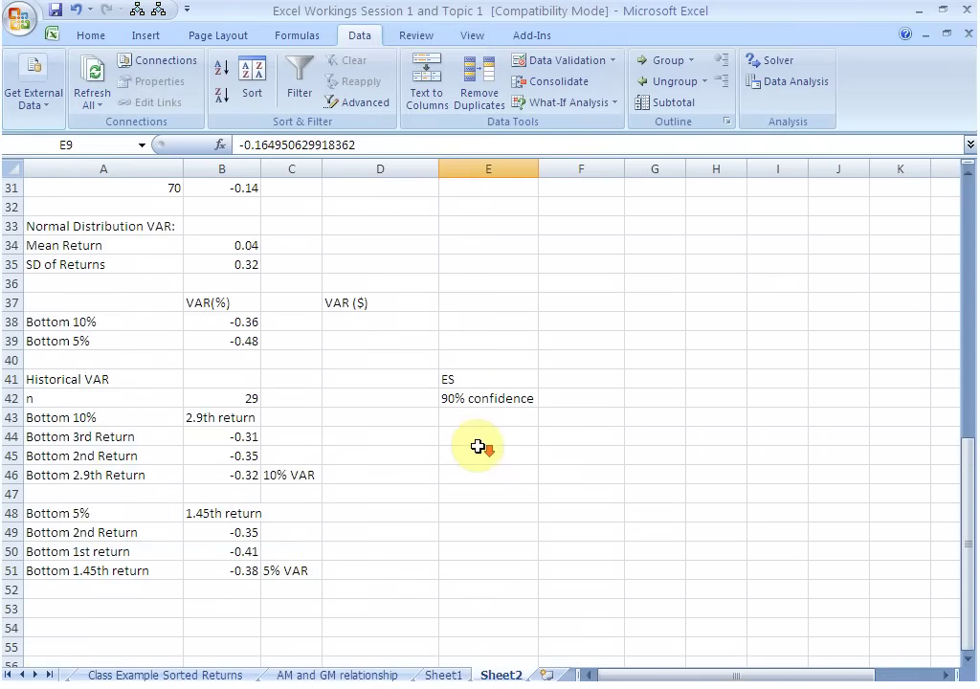
pyautogui.click(237, 573)
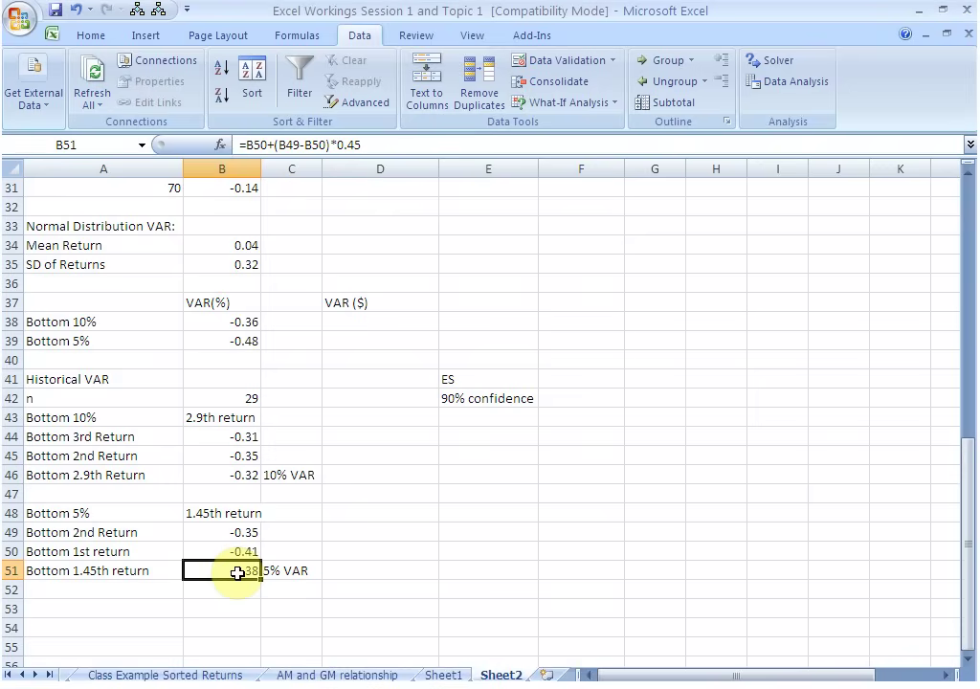
pyautogui.click(225, 341)
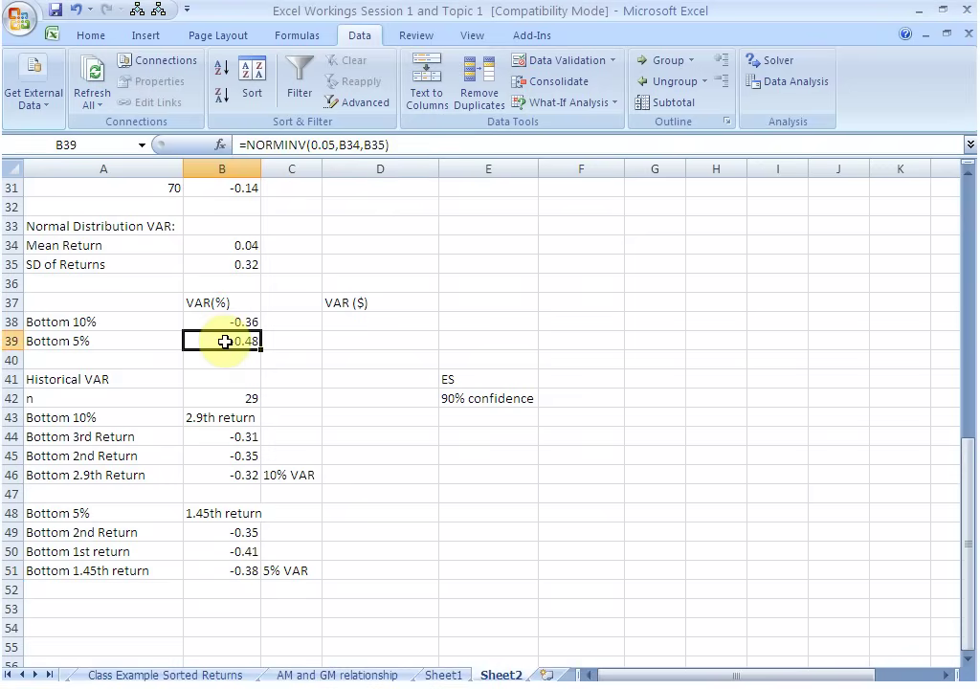